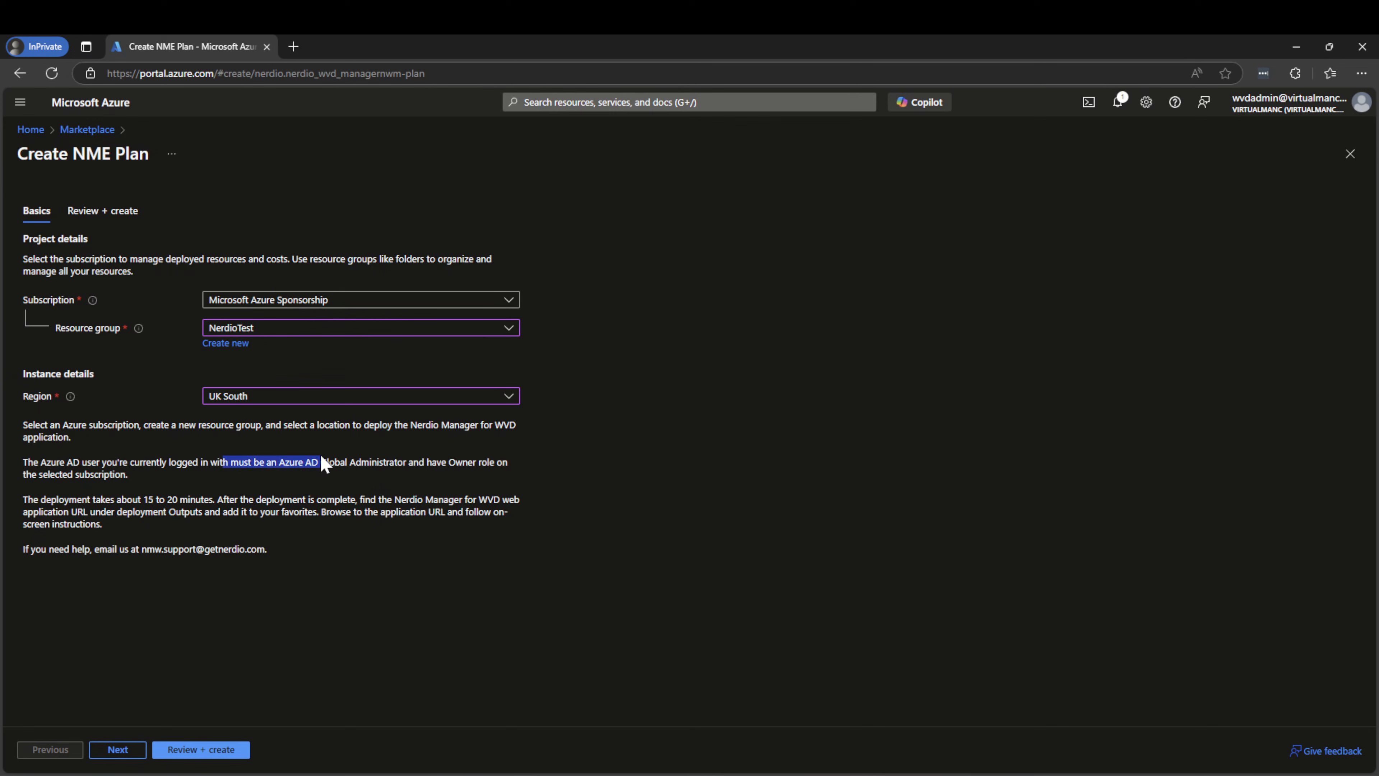
# Highlight 'Administrator' in the requirements note, then advance the NME Plan to Review + create
pyautogui.click(342, 468)
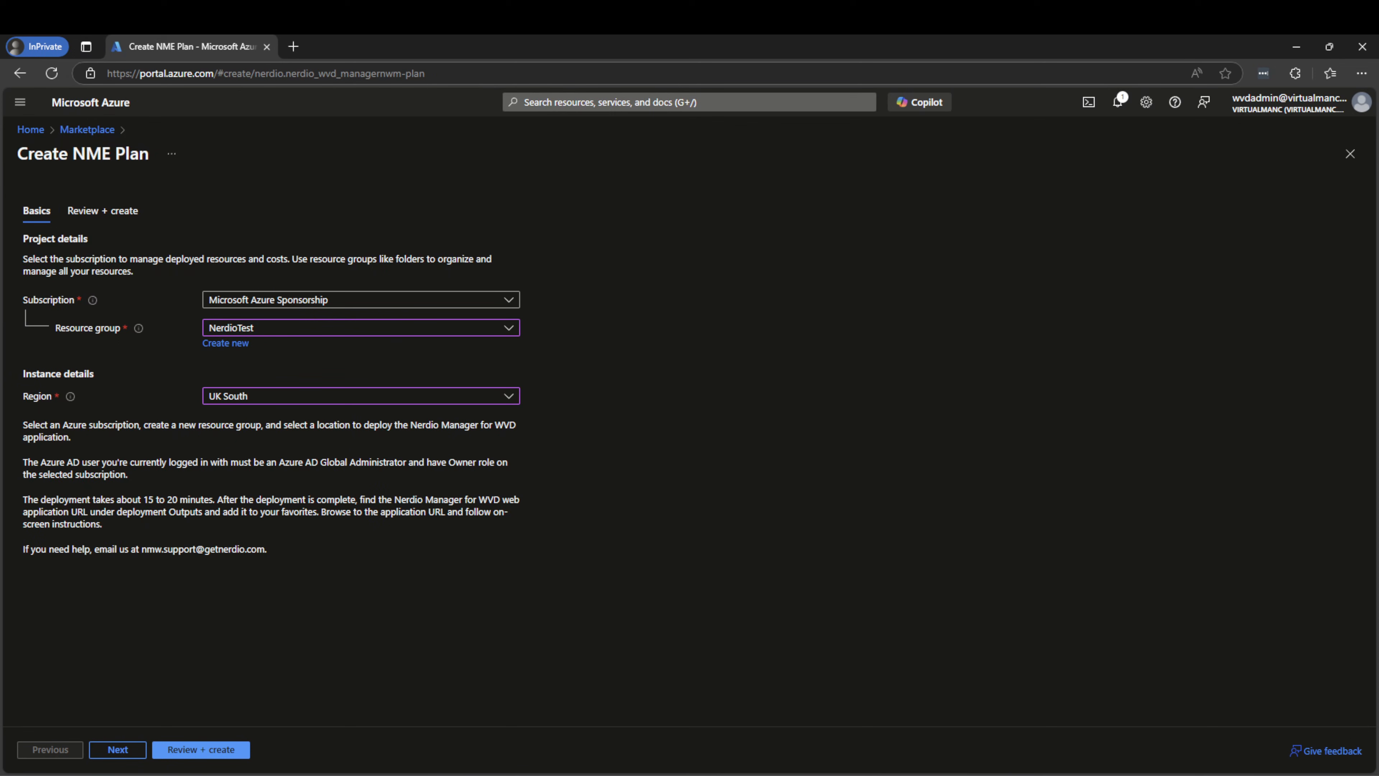
pyautogui.doubleClick(374, 464)
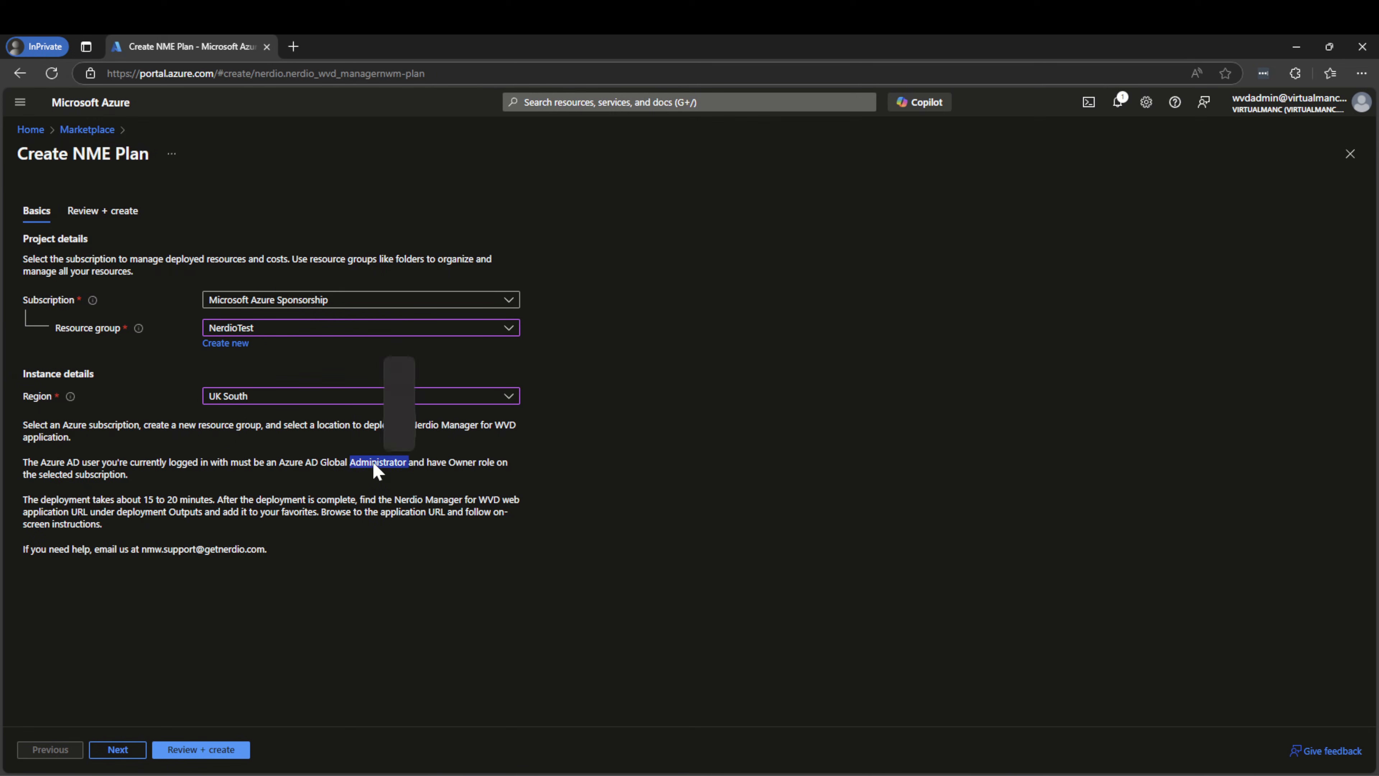
pyautogui.click(501, 461)
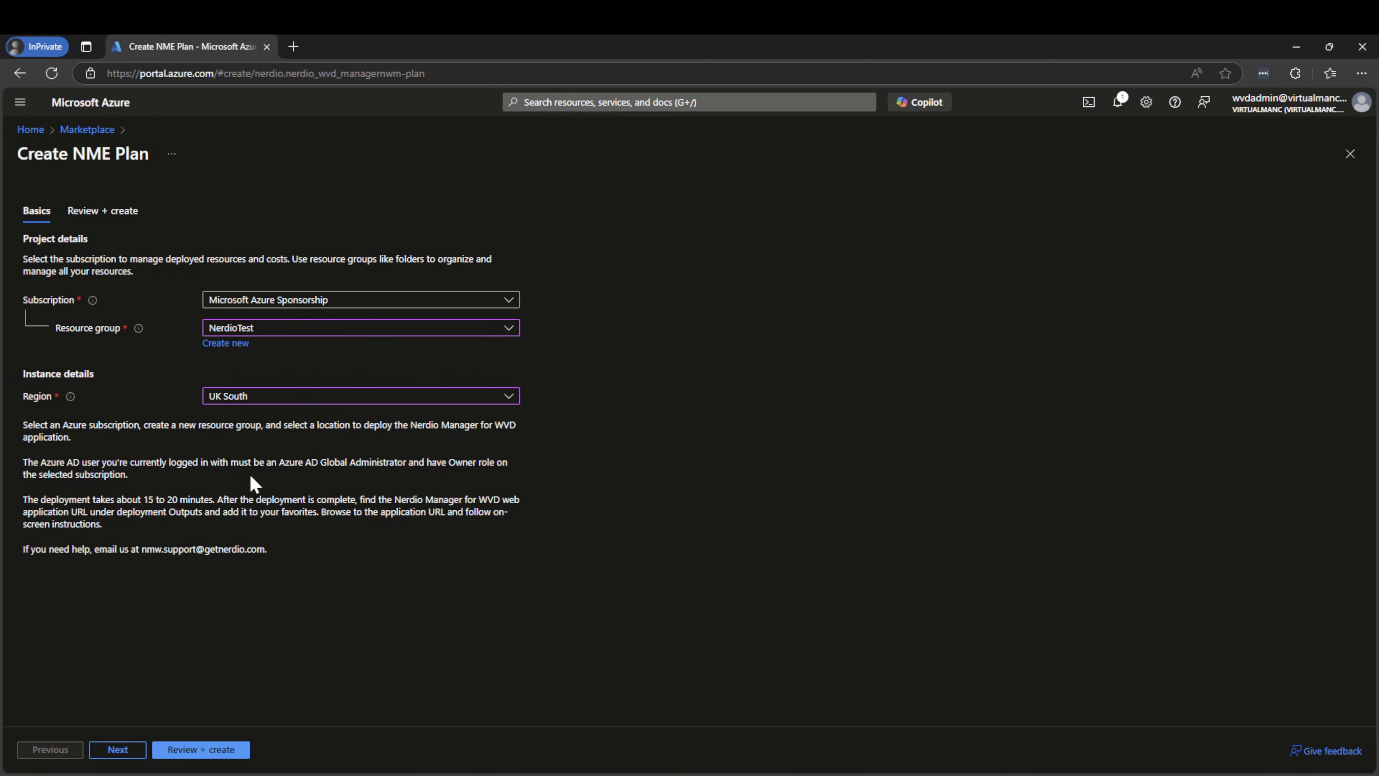
pyautogui.click(122, 749)
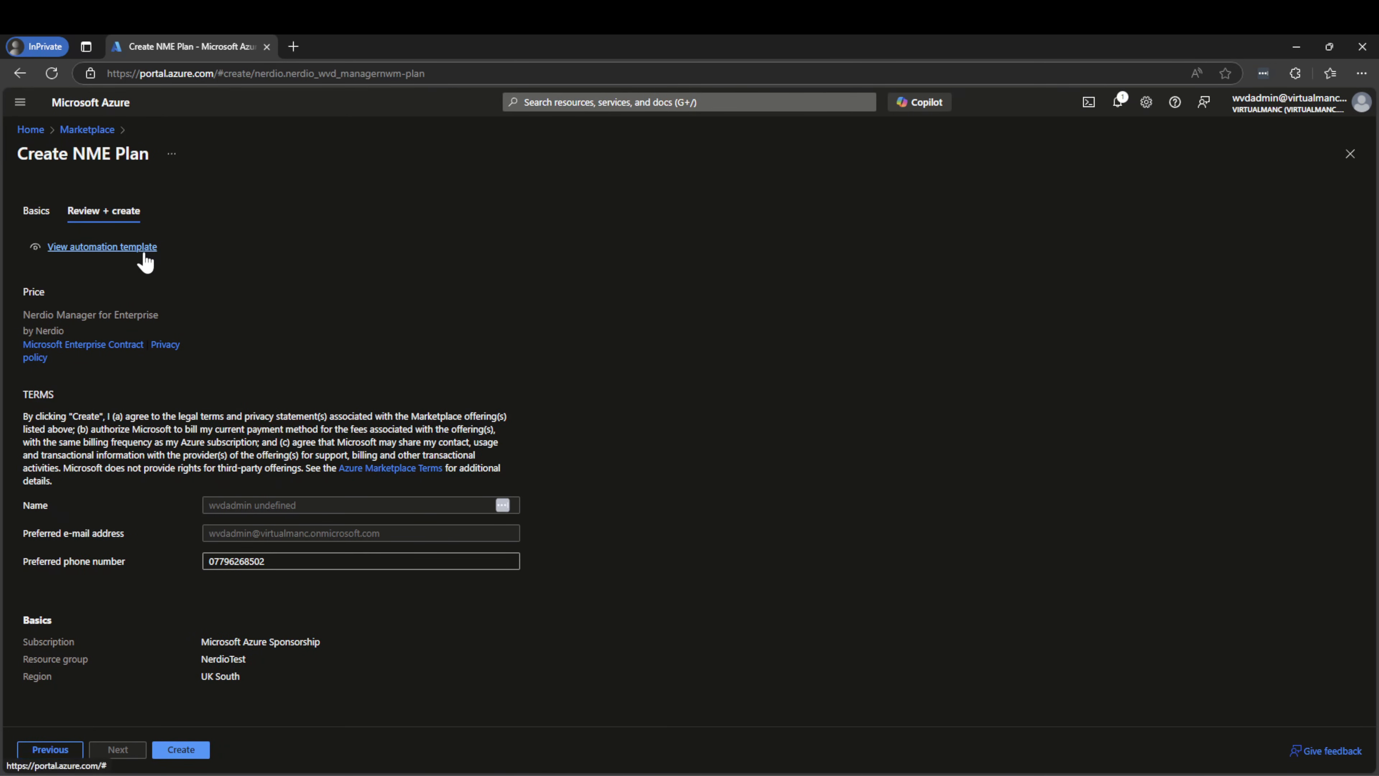
# Scroll through the NME Plan's automation template JSON, then return to the Marketplace
pyautogui.click(132, 247)
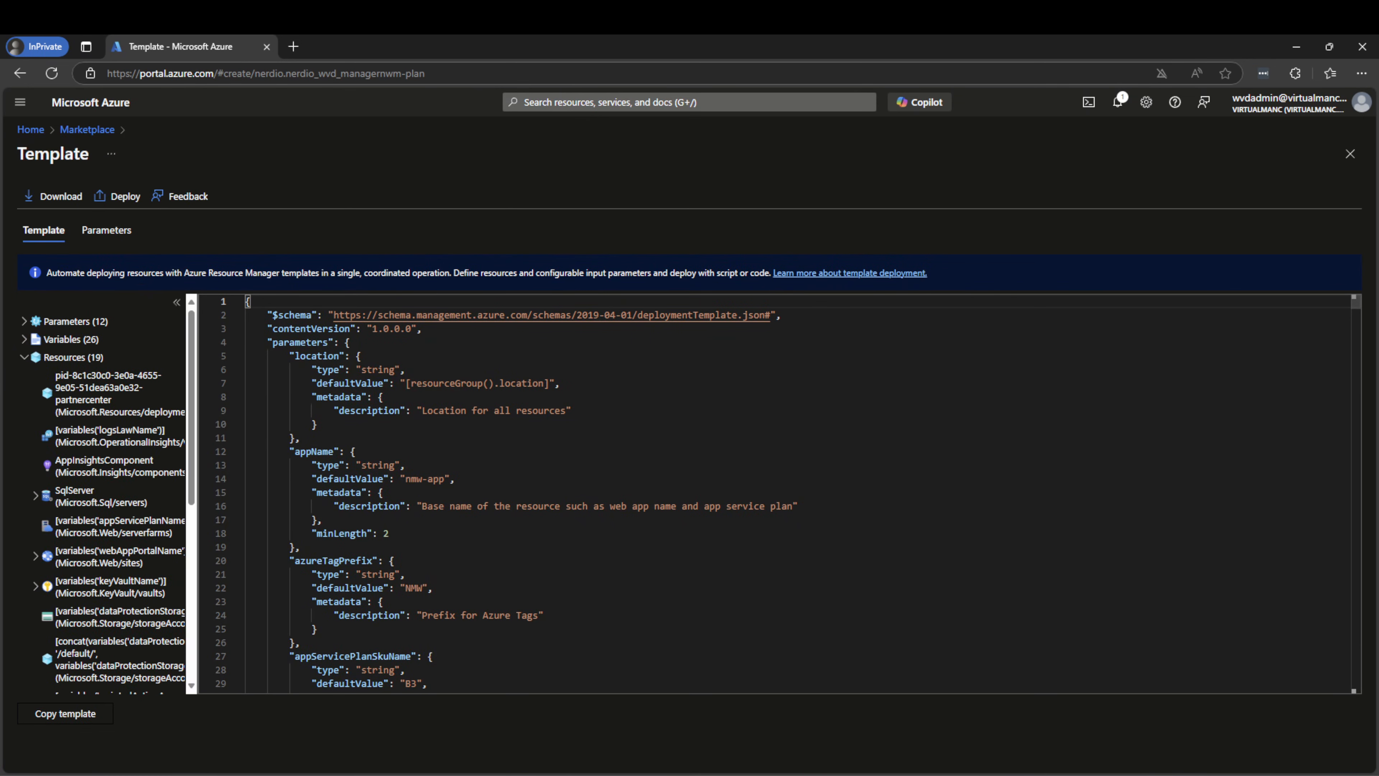
pyautogui.scroll(-4, 686, 679)
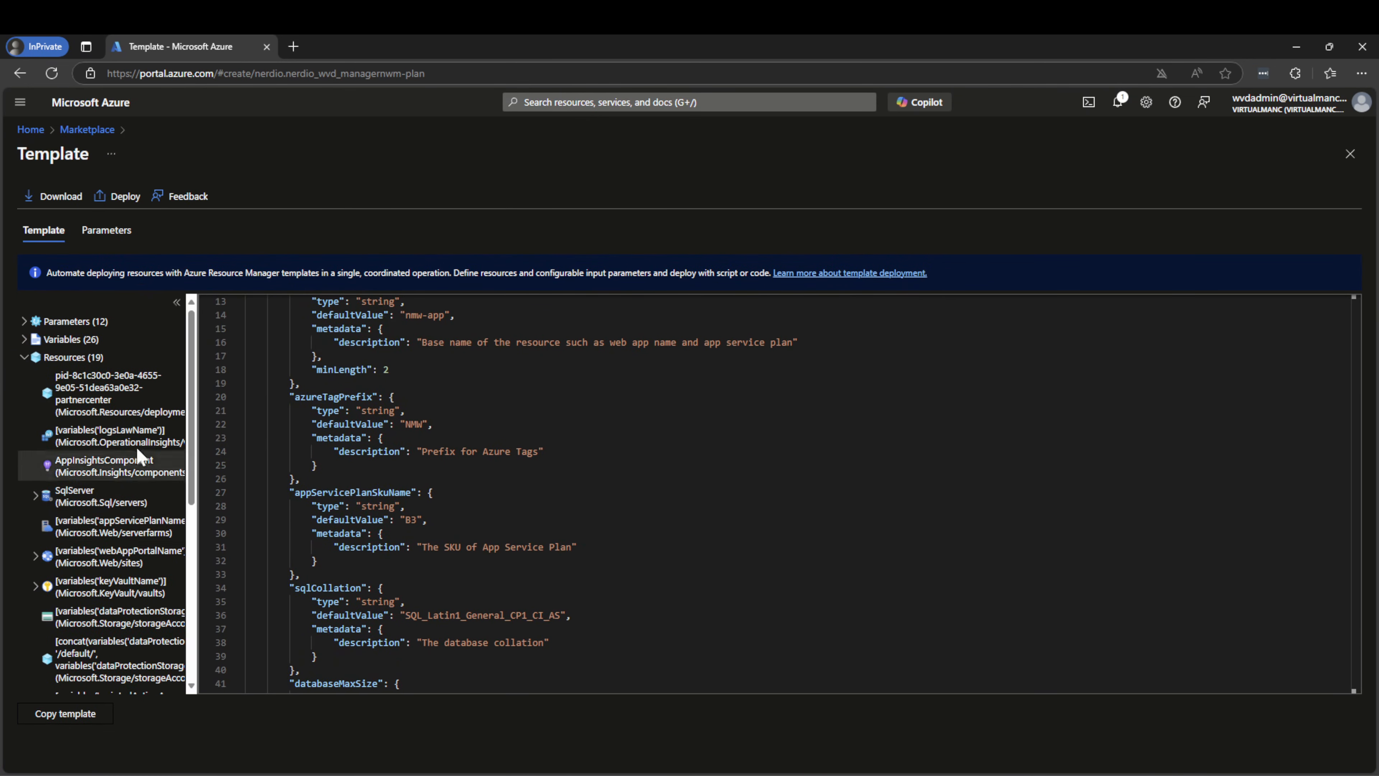
pyautogui.scroll(-3, 156, 492)
pyautogui.scroll(-3, 155, 489)
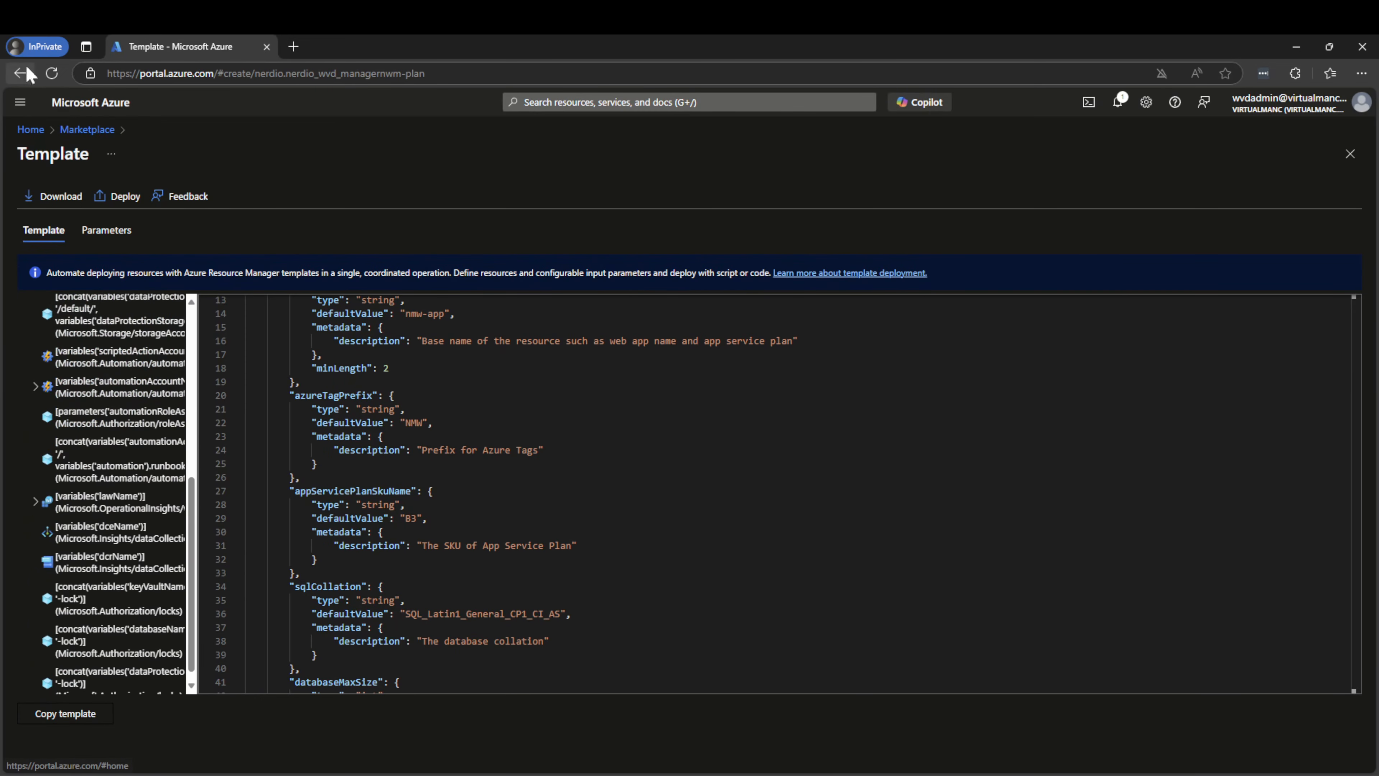
pyautogui.click(18, 74)
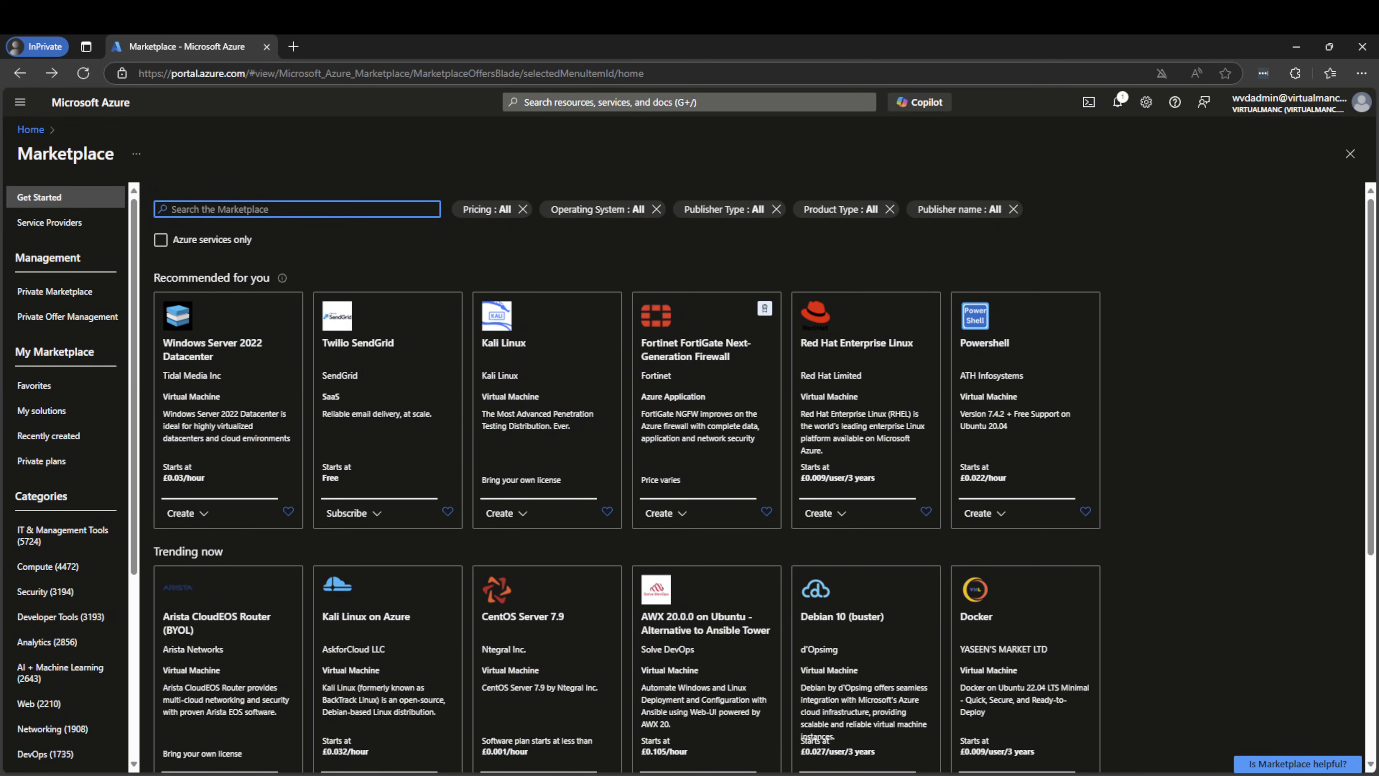
# Search the Marketplace for 'NER' and start creating a Nerdio Manager for Enterprise plan
pyautogui.write('NERDIO')
pyautogui.press('Return')
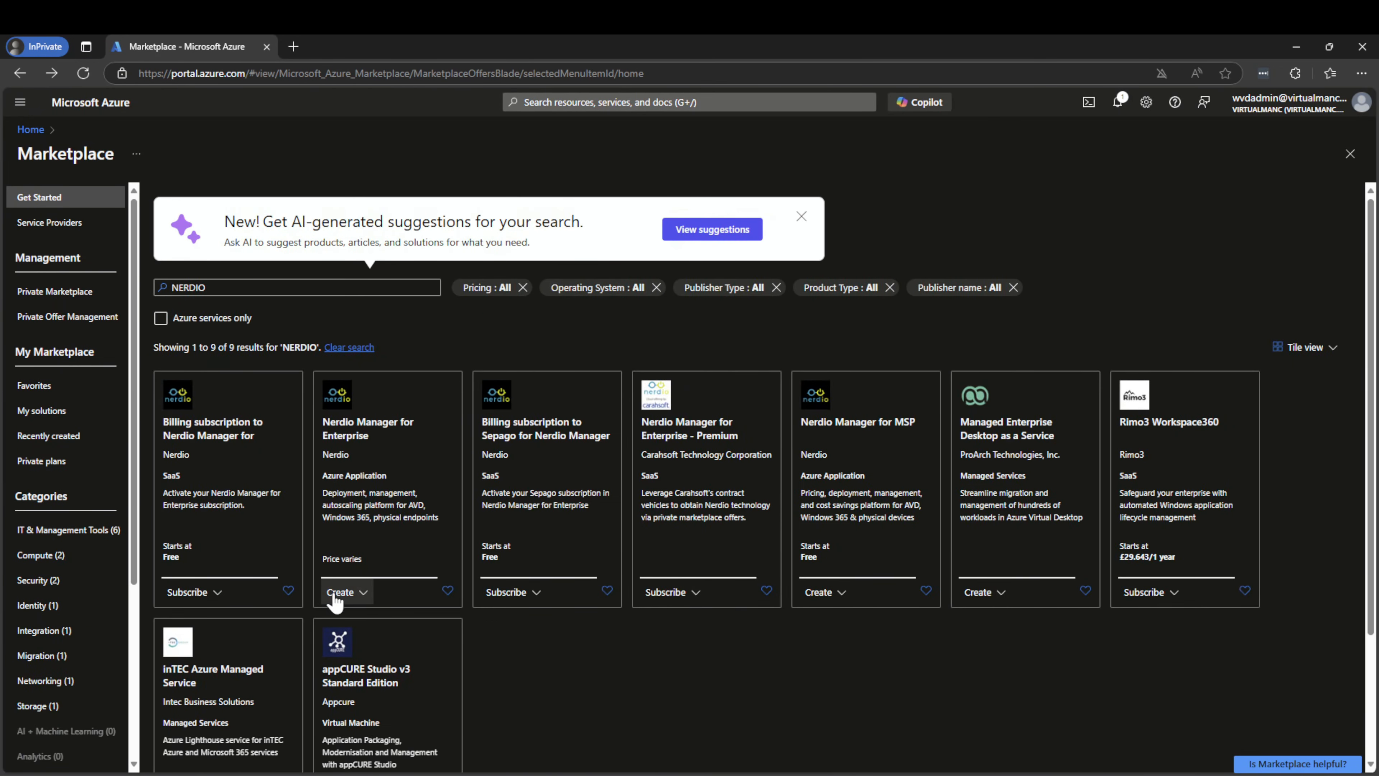
pyautogui.click(334, 592)
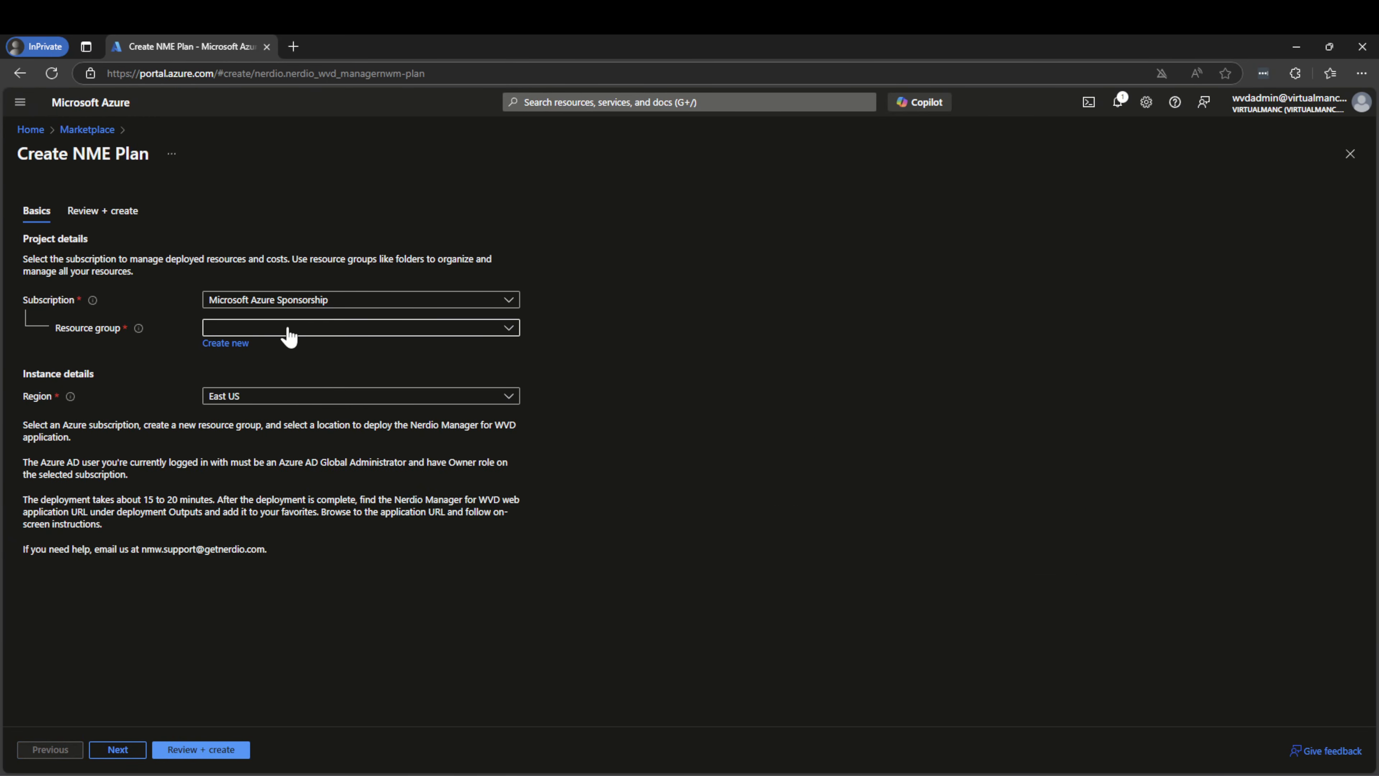
# Choose resource group NerdioTest and region UK South, then go to the review summary
pyautogui.click(289, 337)
pyautogui.click(259, 568)
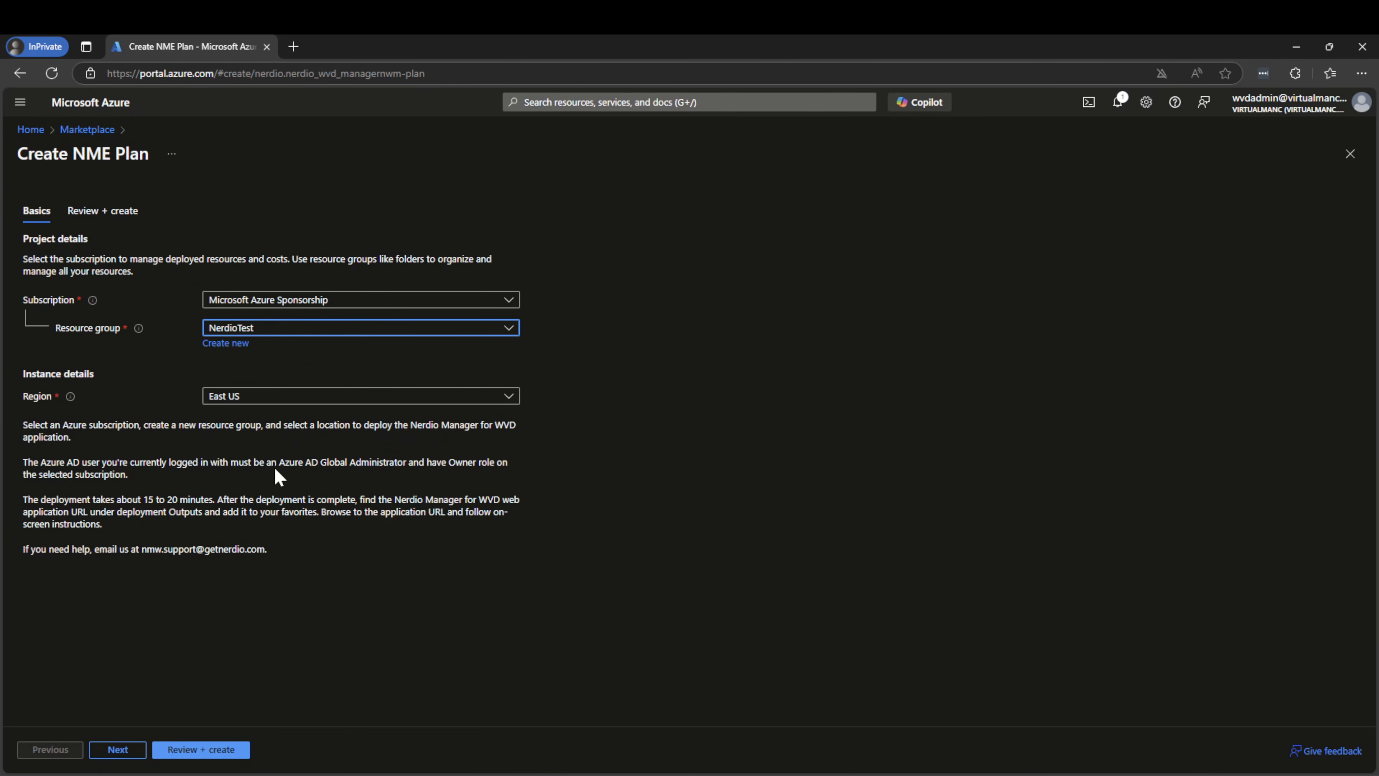
pyautogui.click(277, 395)
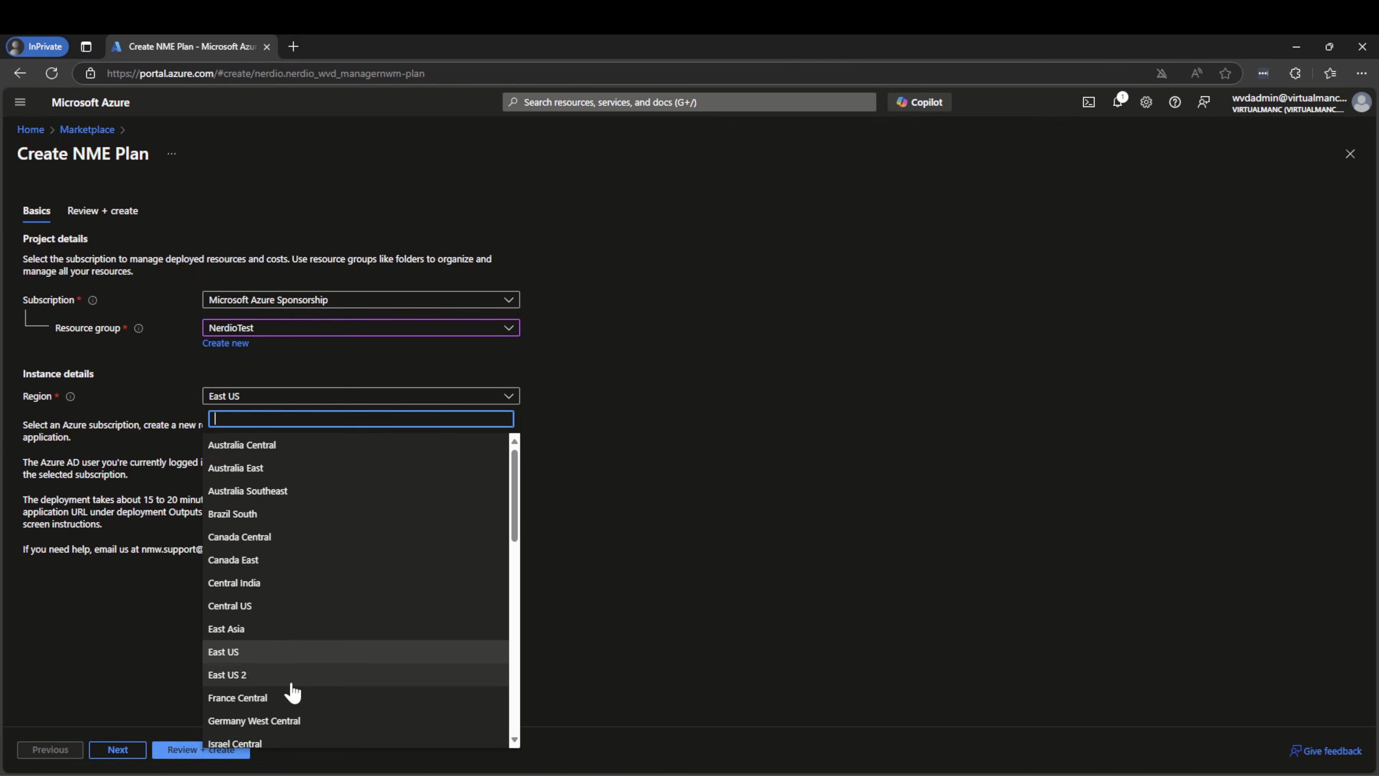
pyautogui.scroll(-5, 255, 641)
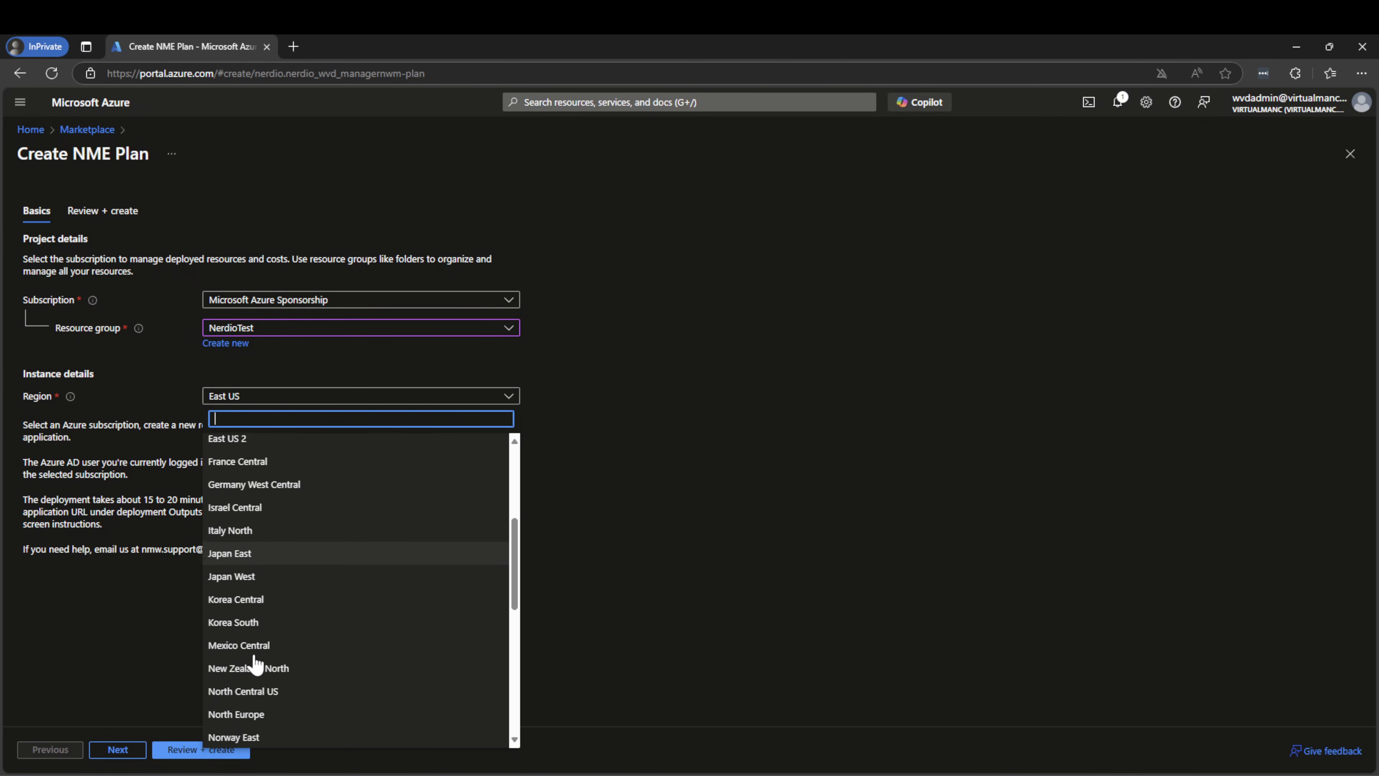
pyautogui.scroll(-6, 256, 662)
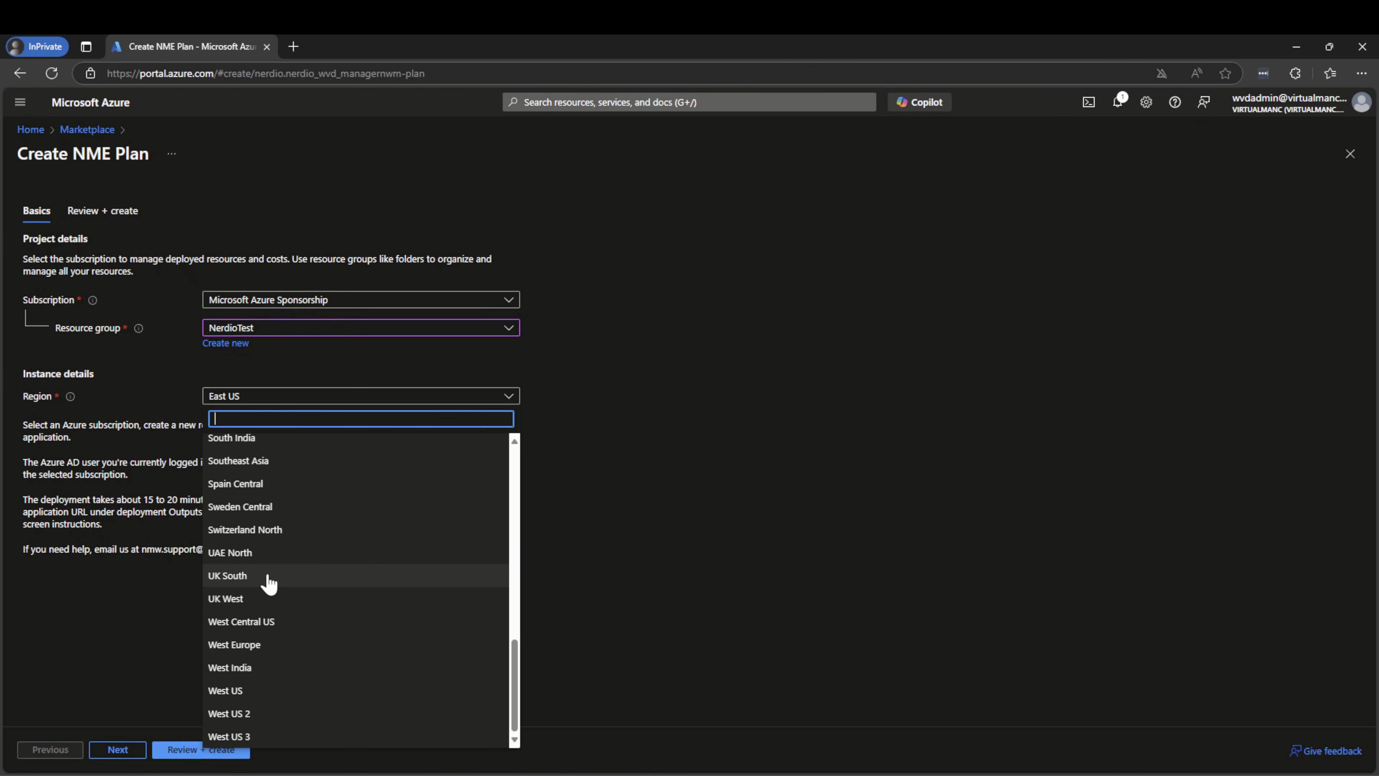
pyautogui.click(269, 579)
pyautogui.click(122, 751)
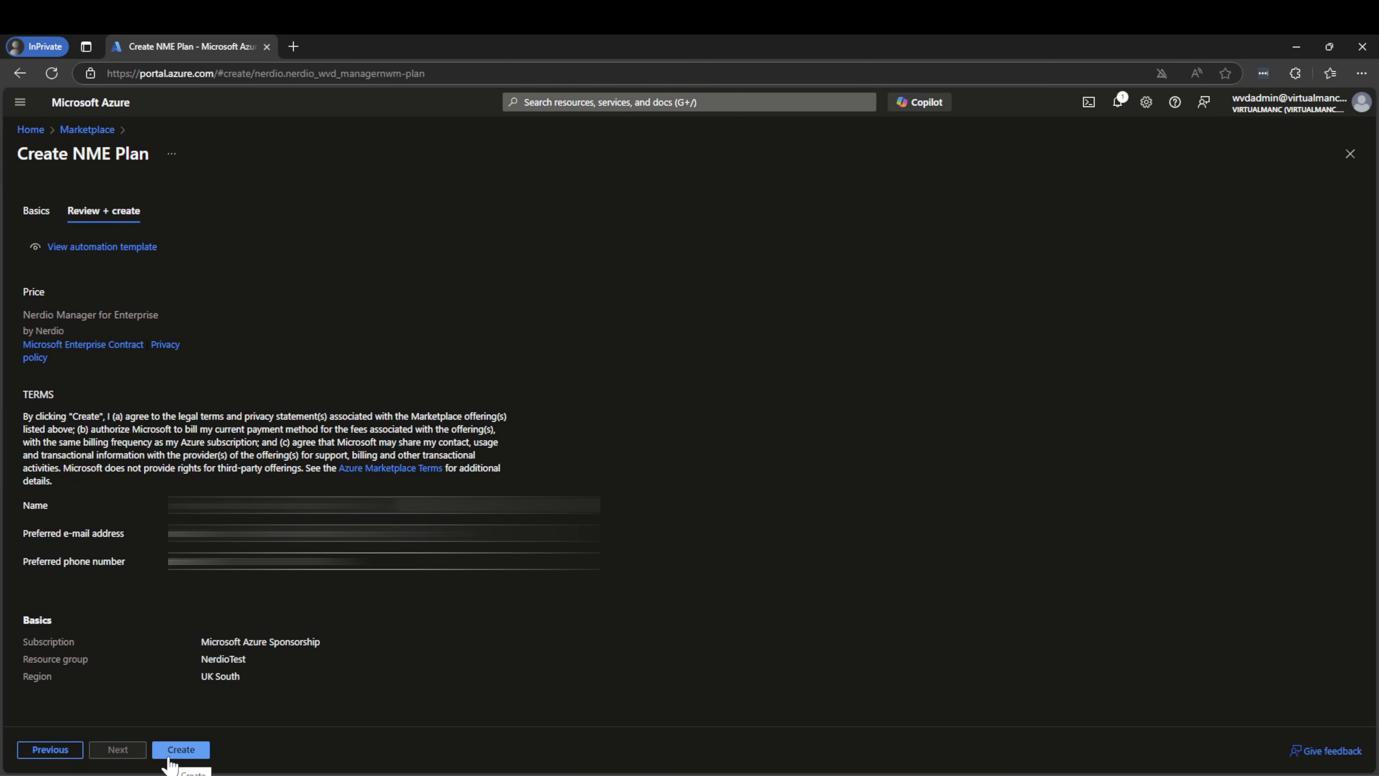
# Create the Nerdio Manager plan to start the nerdio_wvd_manager deployment
pyautogui.click(172, 752)
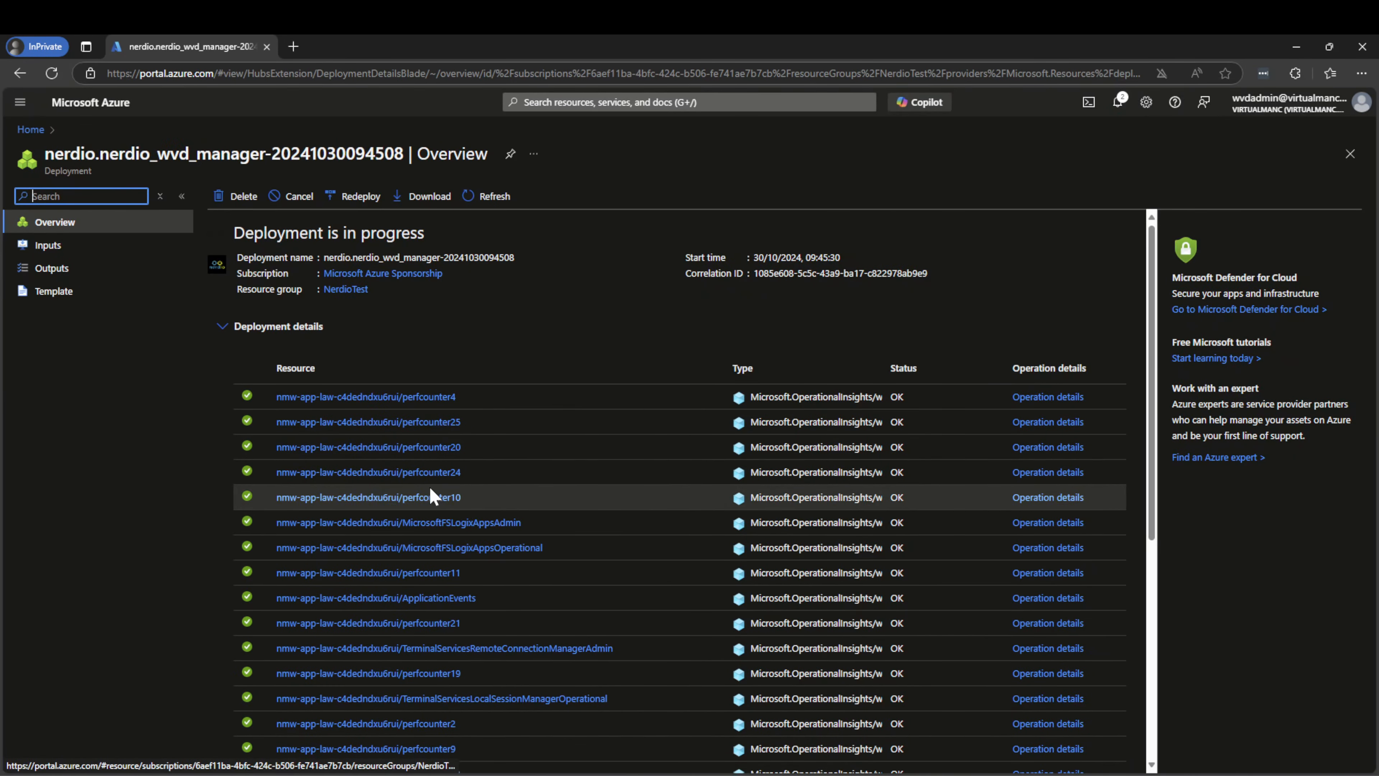
# Scroll through the nerdio_wvd_manager deployment details while waiting for it to complete
pyautogui.scroll(-1, 952, 394)
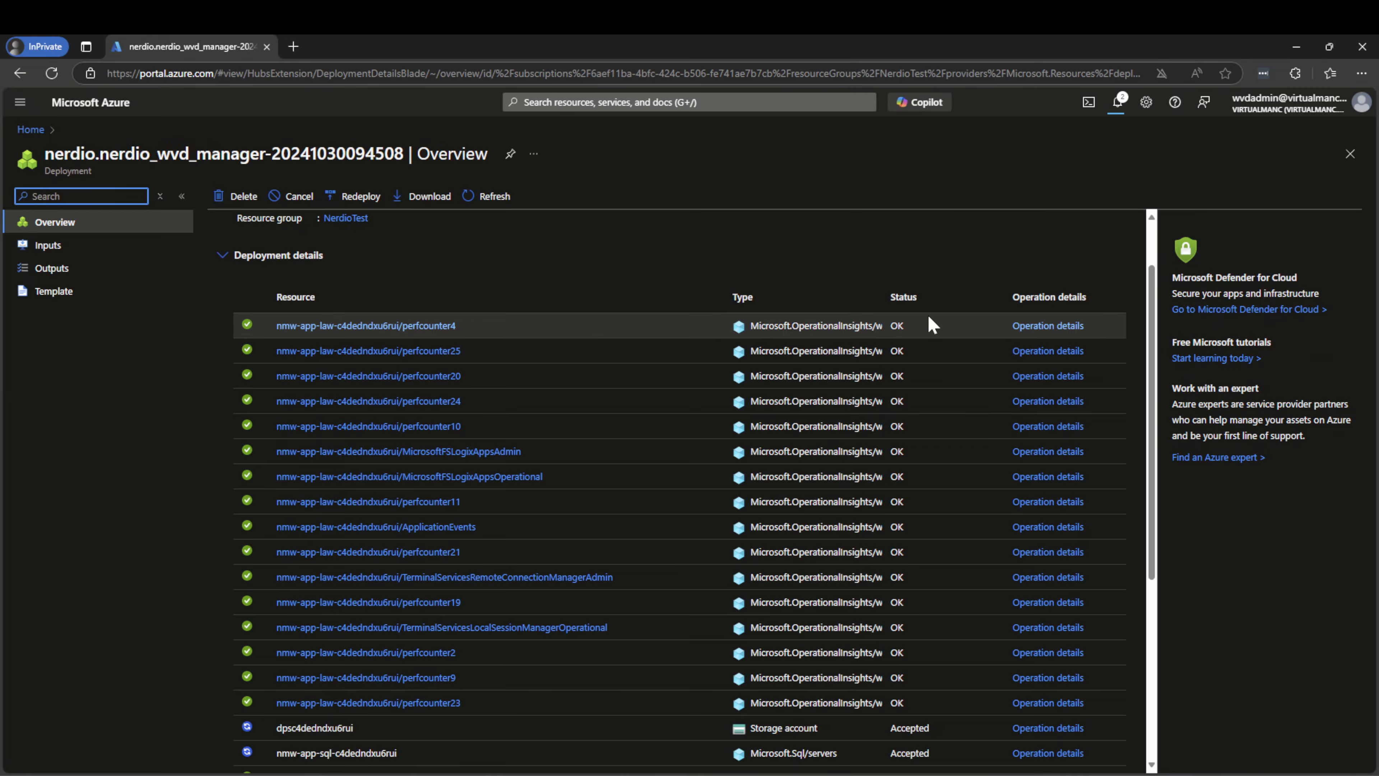
pyautogui.scroll(-1, 597, 394)
pyautogui.scroll(-2, 742, 542)
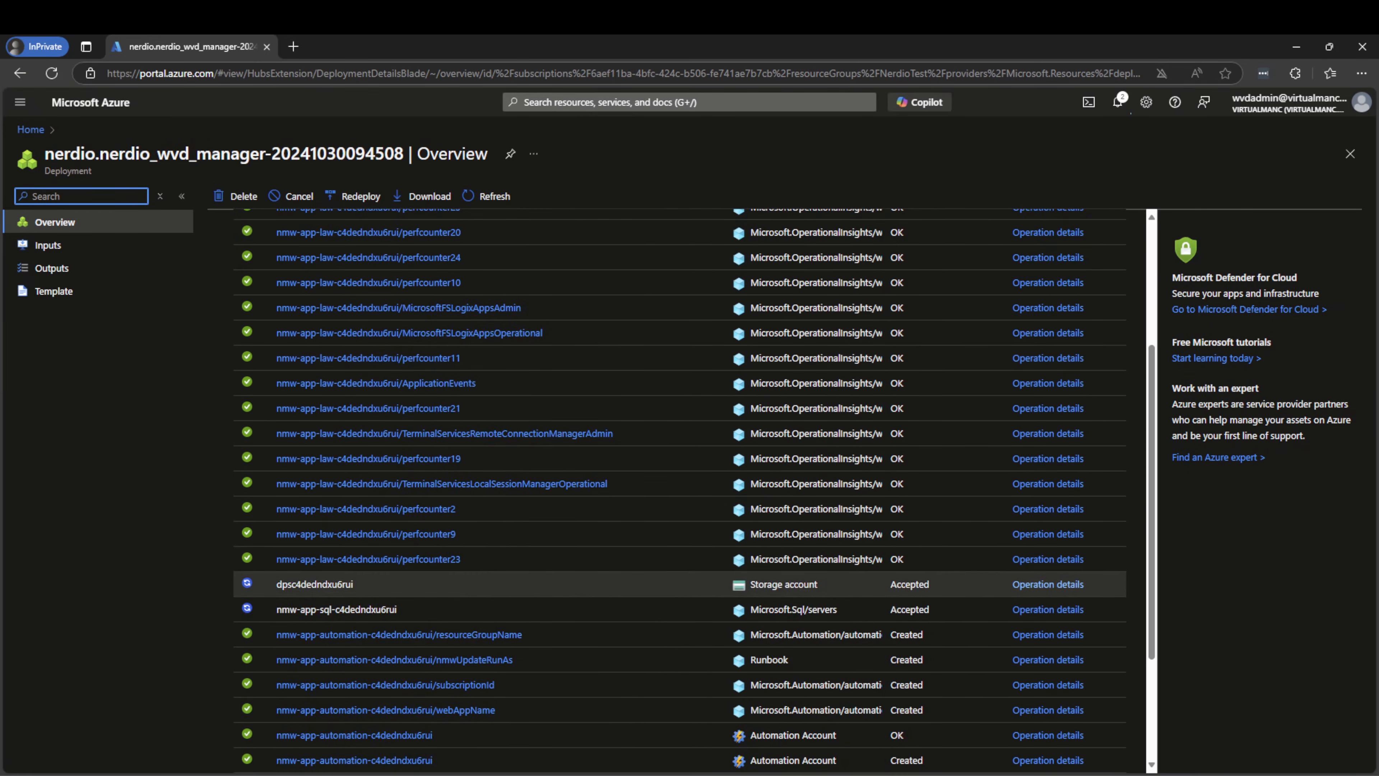
pyautogui.scroll(-3, 812, 603)
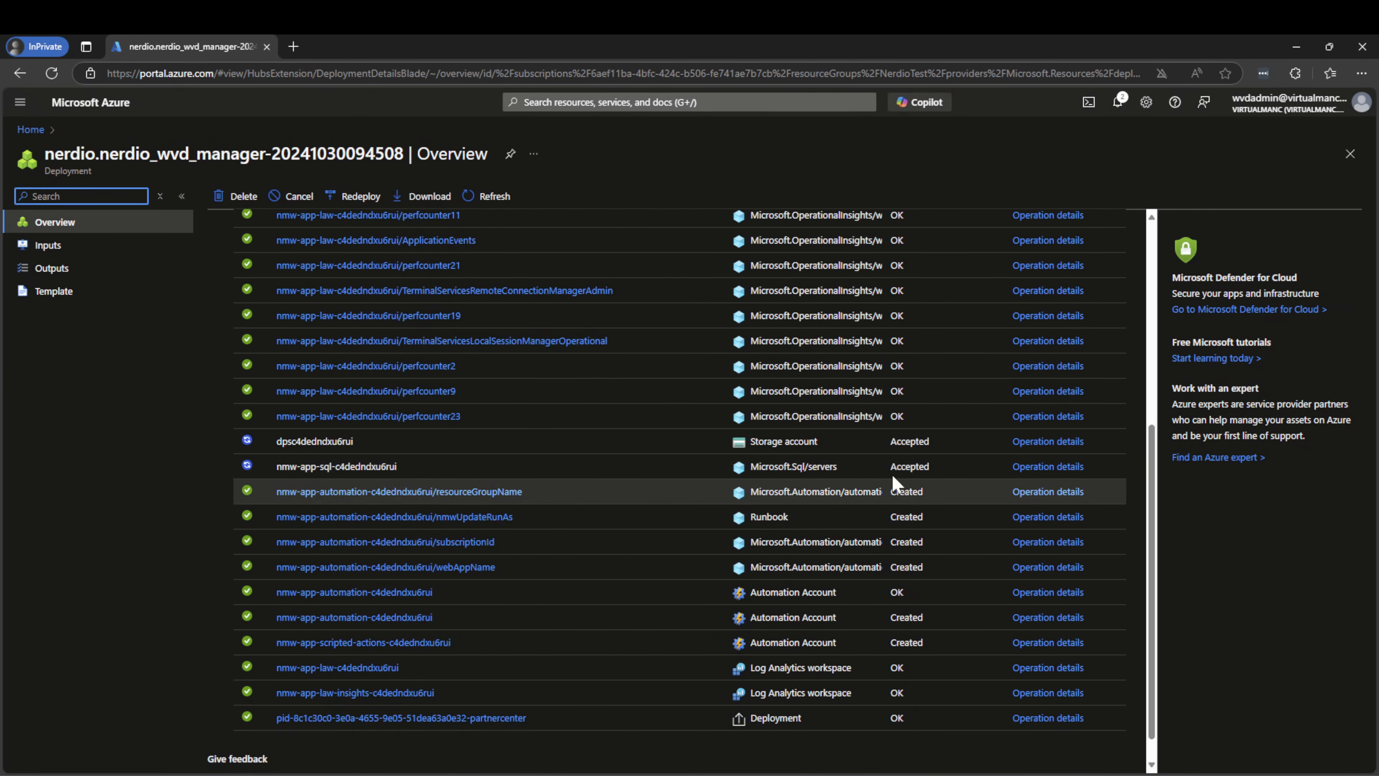
pyautogui.scroll(-1, 625, 502)
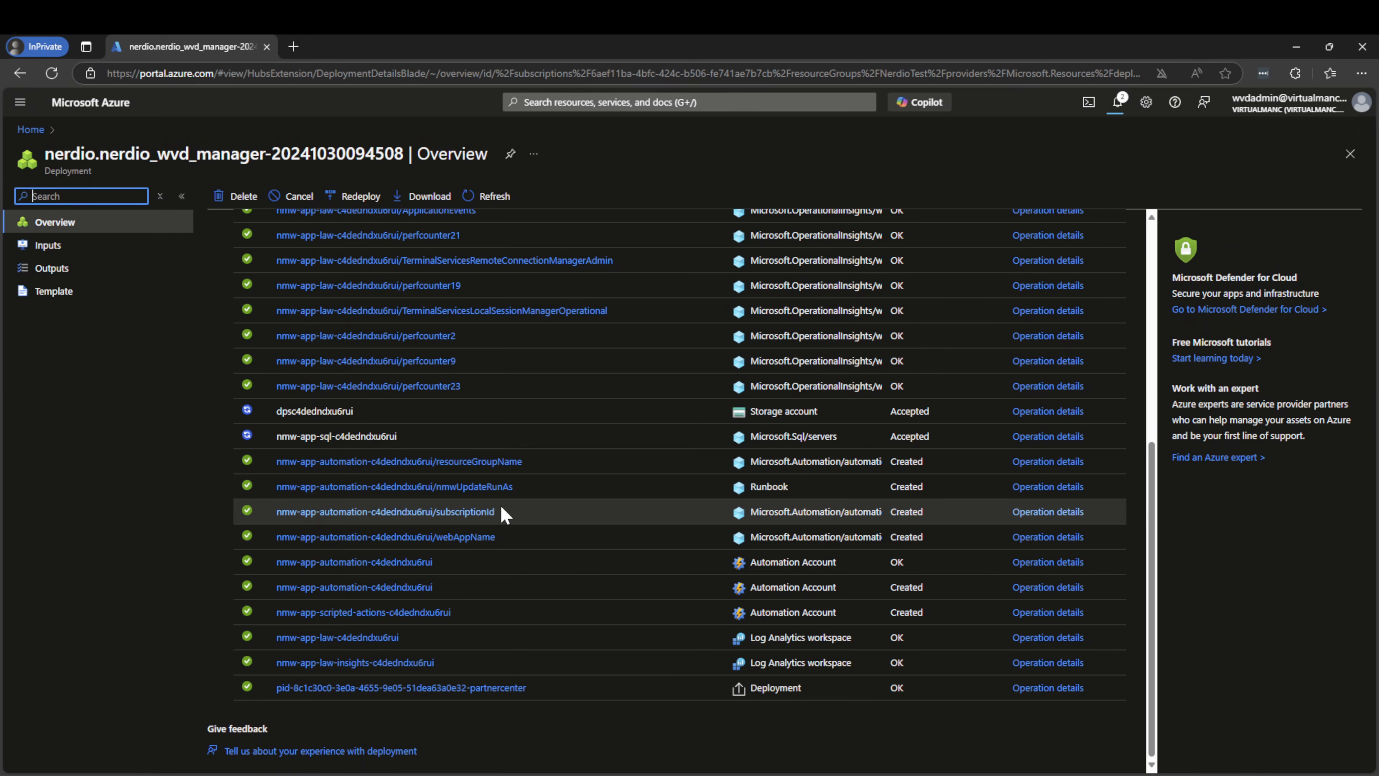
pyautogui.scroll(10, 504, 511)
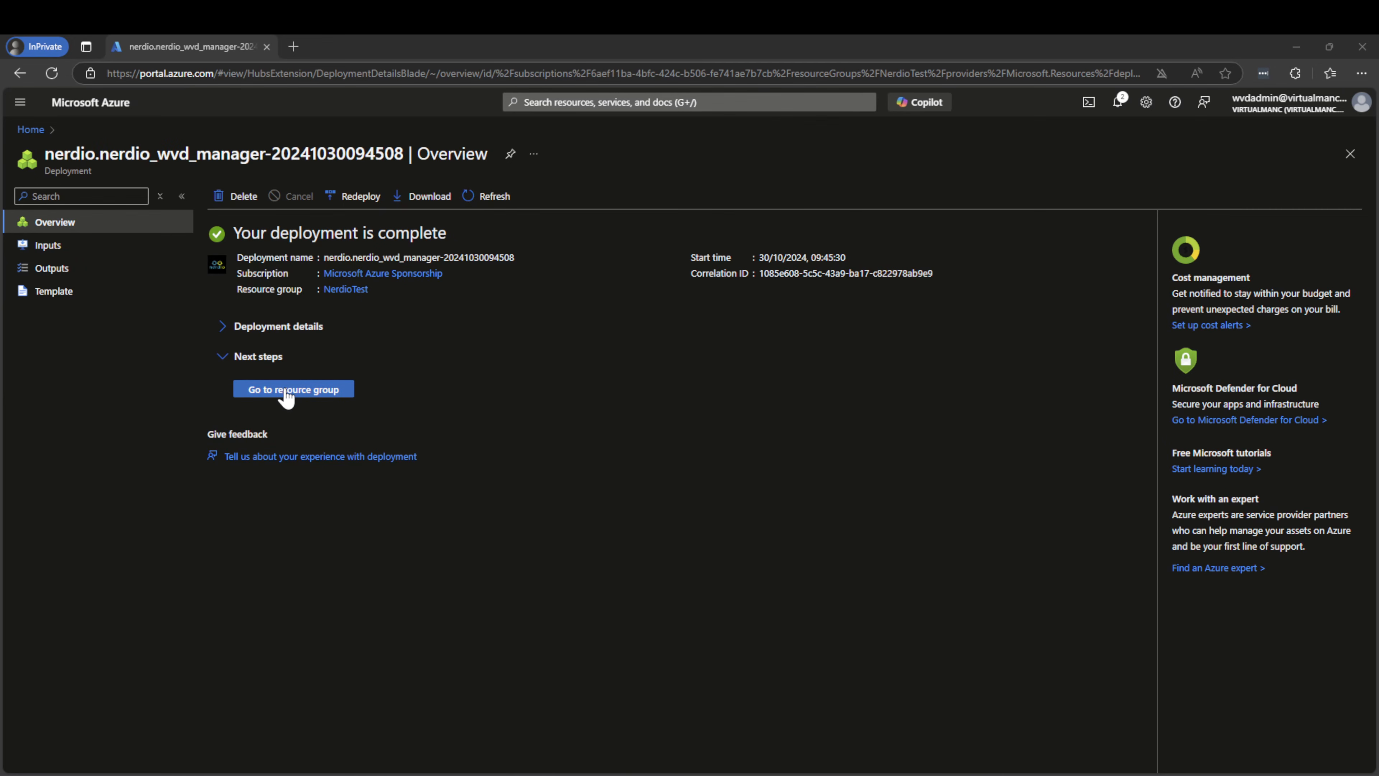
# Expand and scroll the deployed resources table, then open the NerdioTest resource group
pyautogui.click(274, 328)
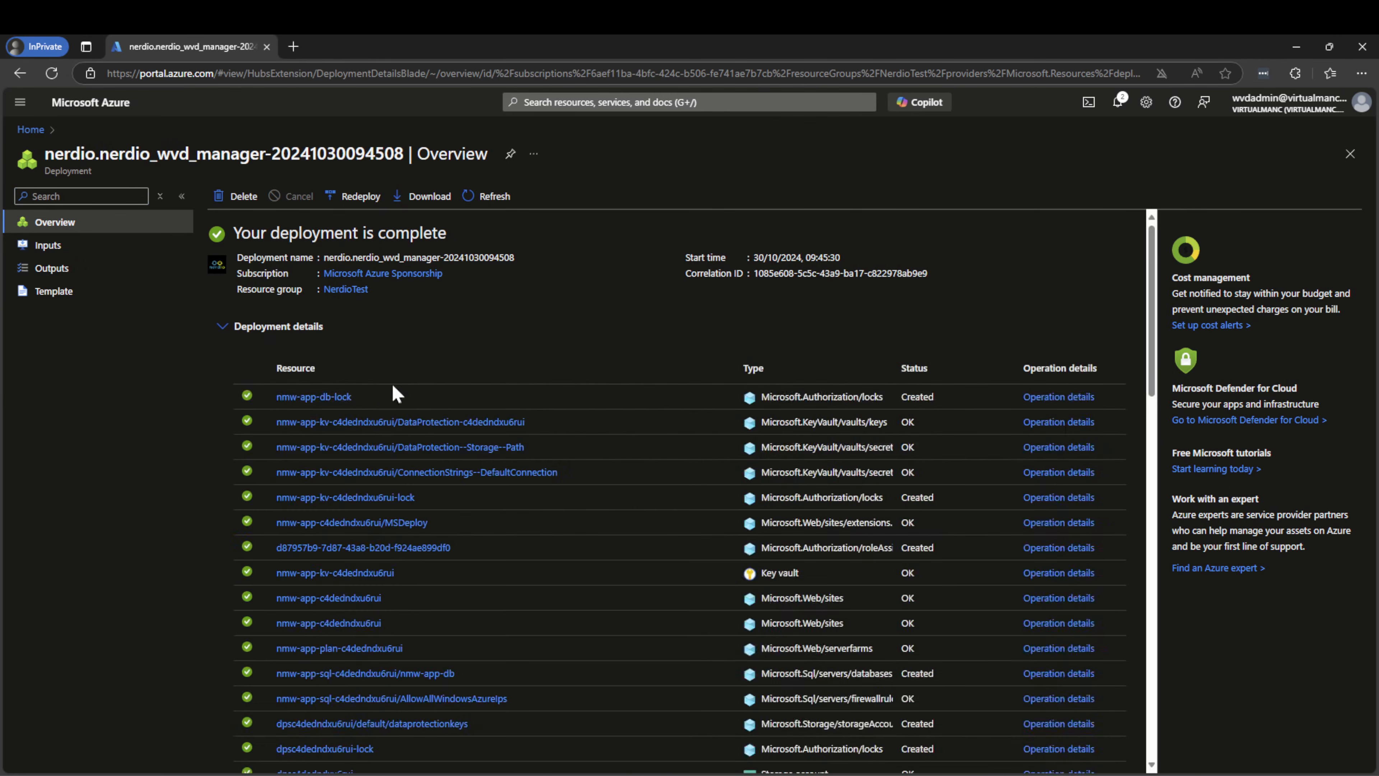
pyautogui.scroll(-4, 359, 421)
pyautogui.scroll(4, 372, 339)
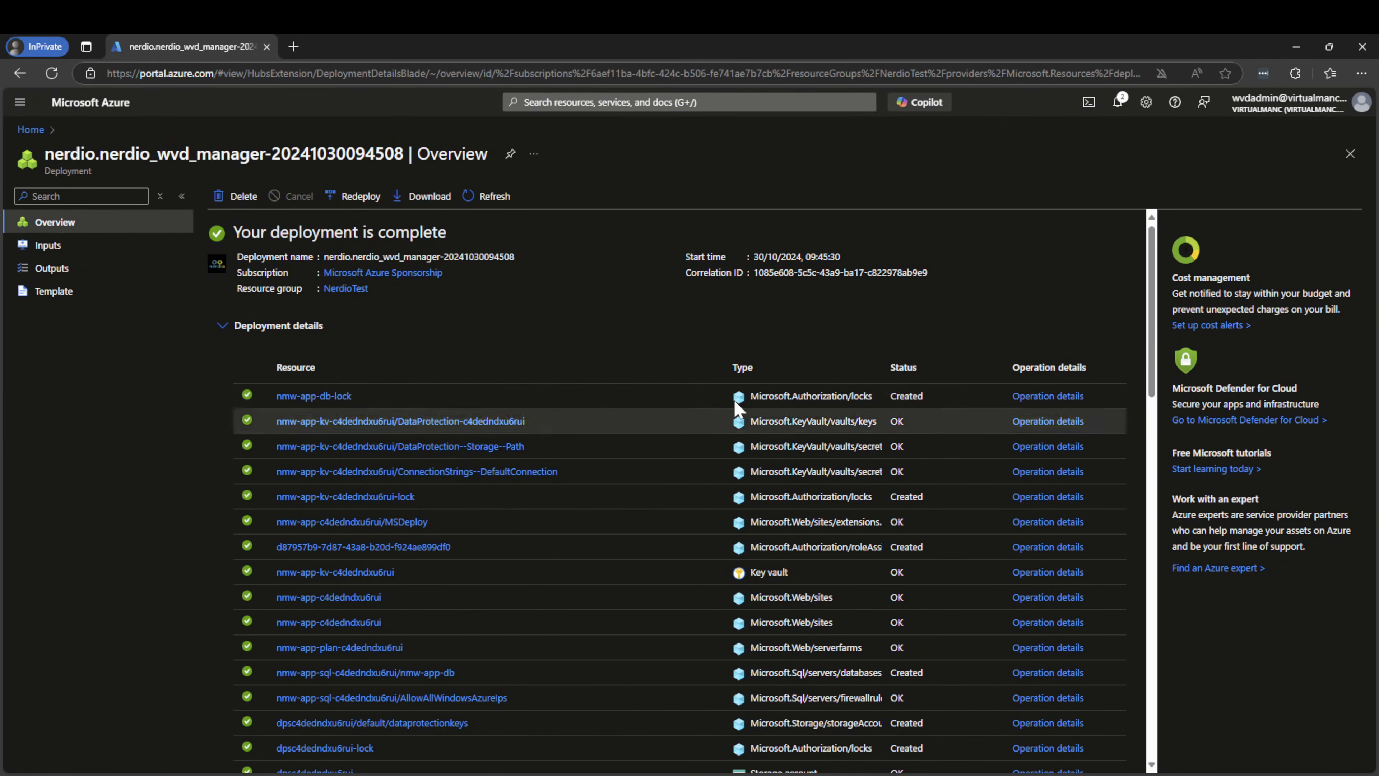
pyautogui.scroll(-3, 762, 411)
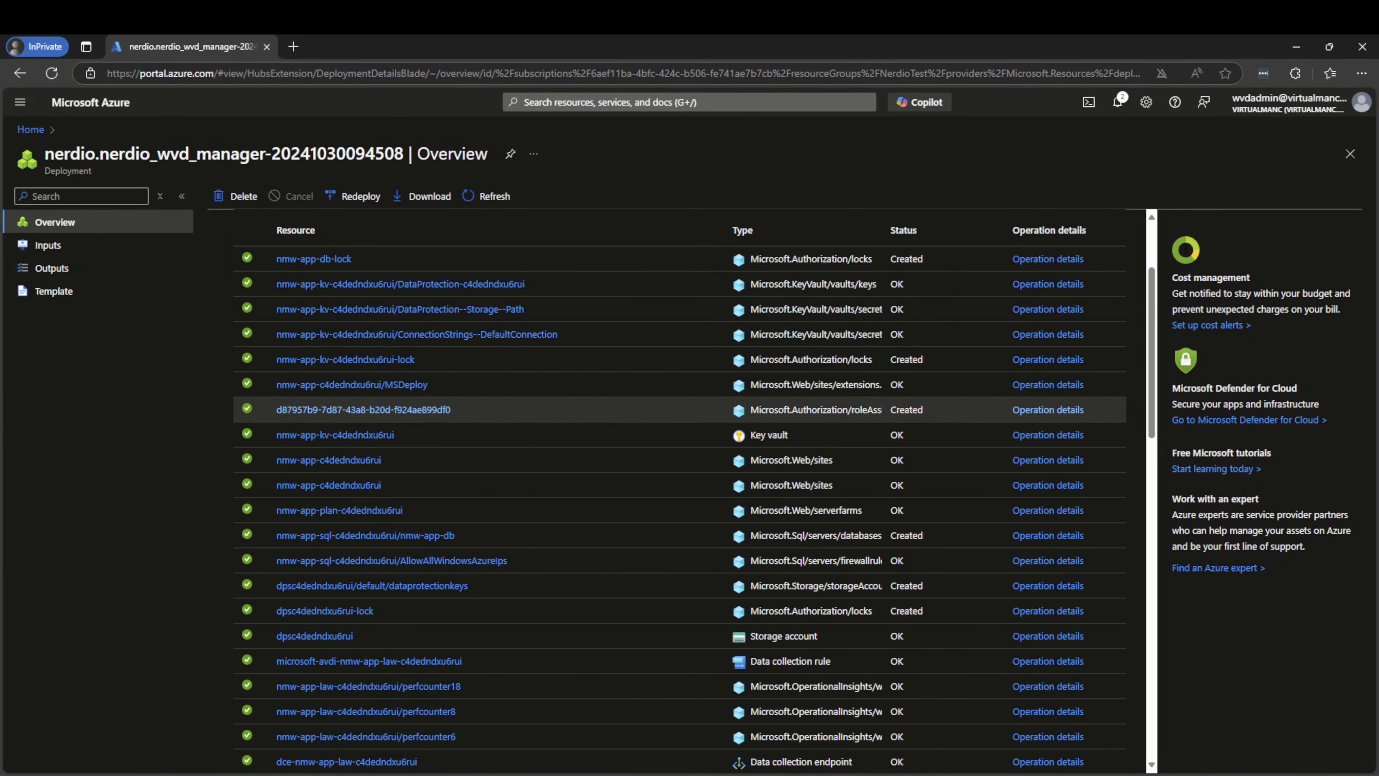
pyautogui.scroll(-5, 895, 435)
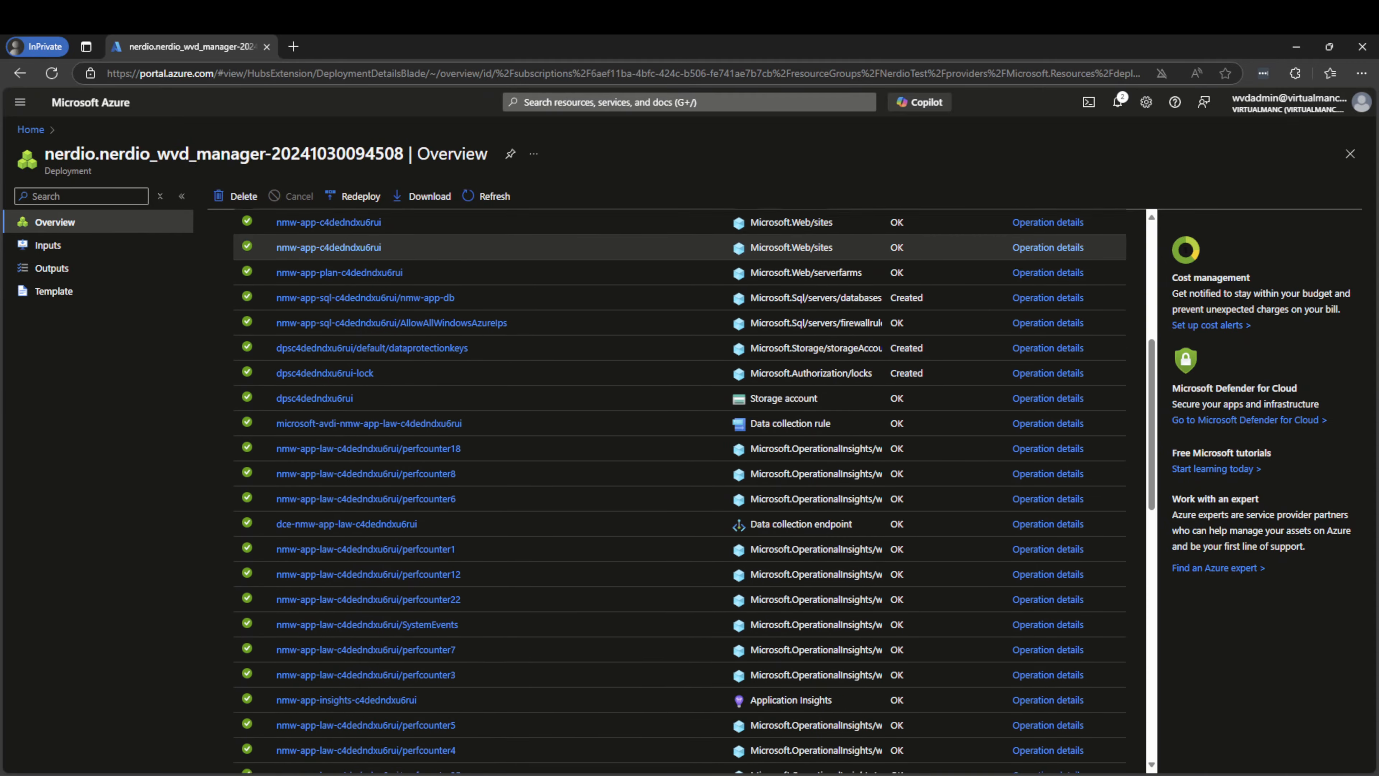
pyautogui.scroll(-12, 895, 434)
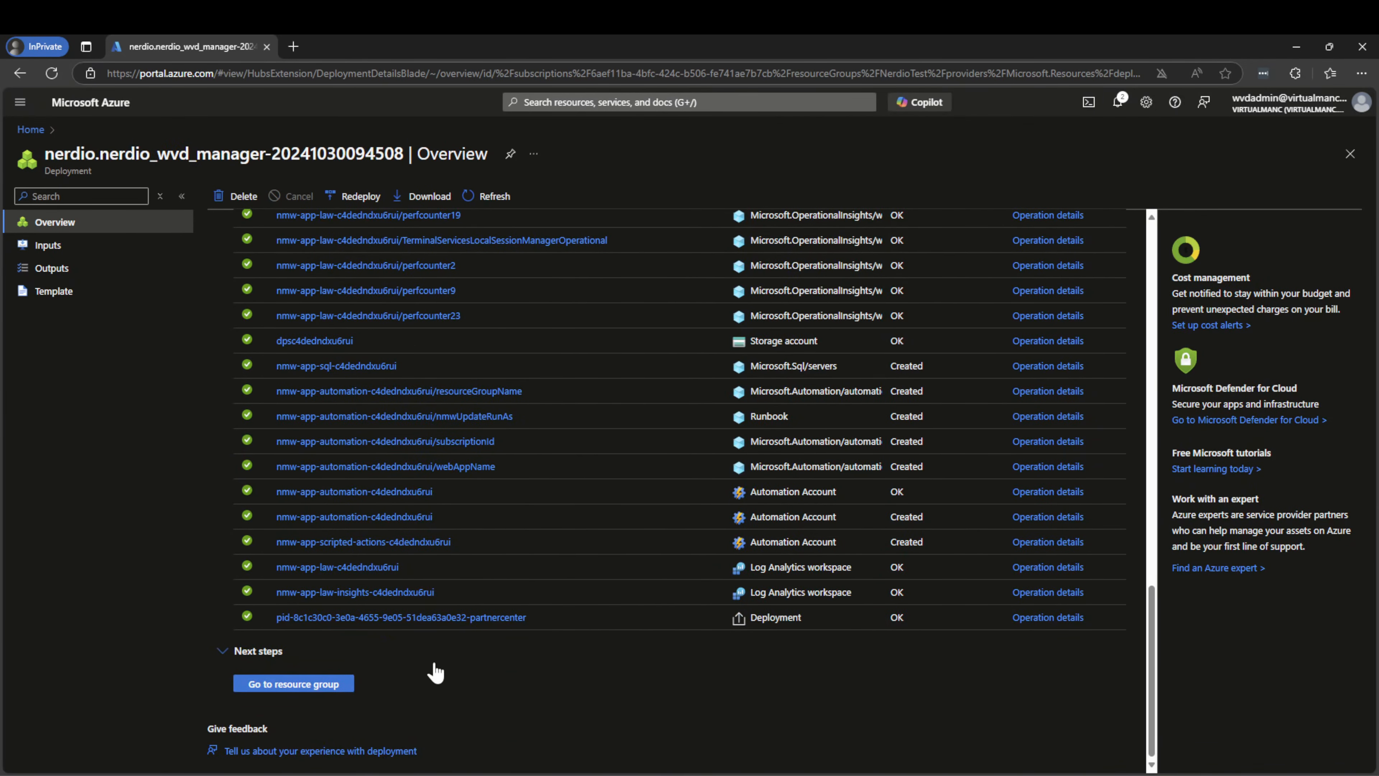
pyautogui.click(323, 685)
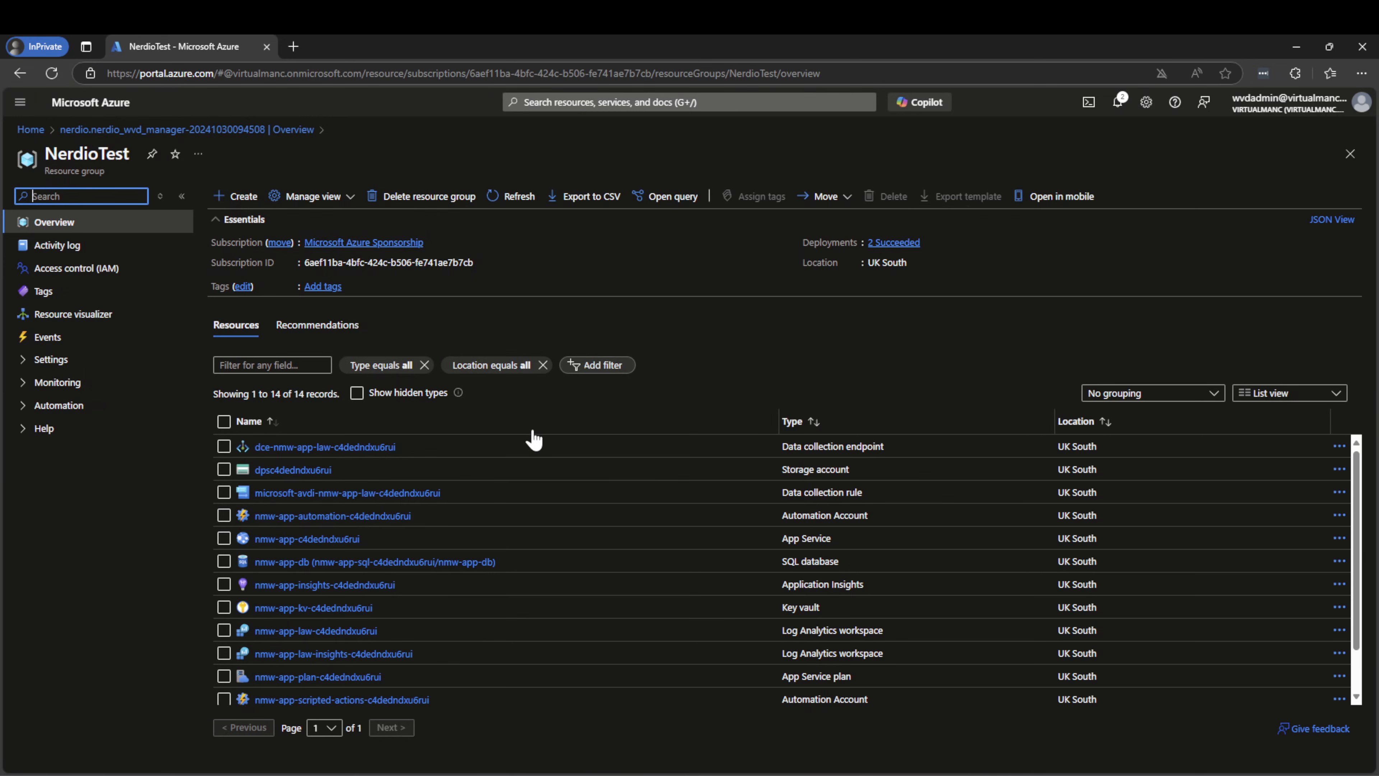
# Open the nmw-app-c4dedndxu6rui App Service from the NerdioTest resource list
pyautogui.scroll(-2, 548, 516)
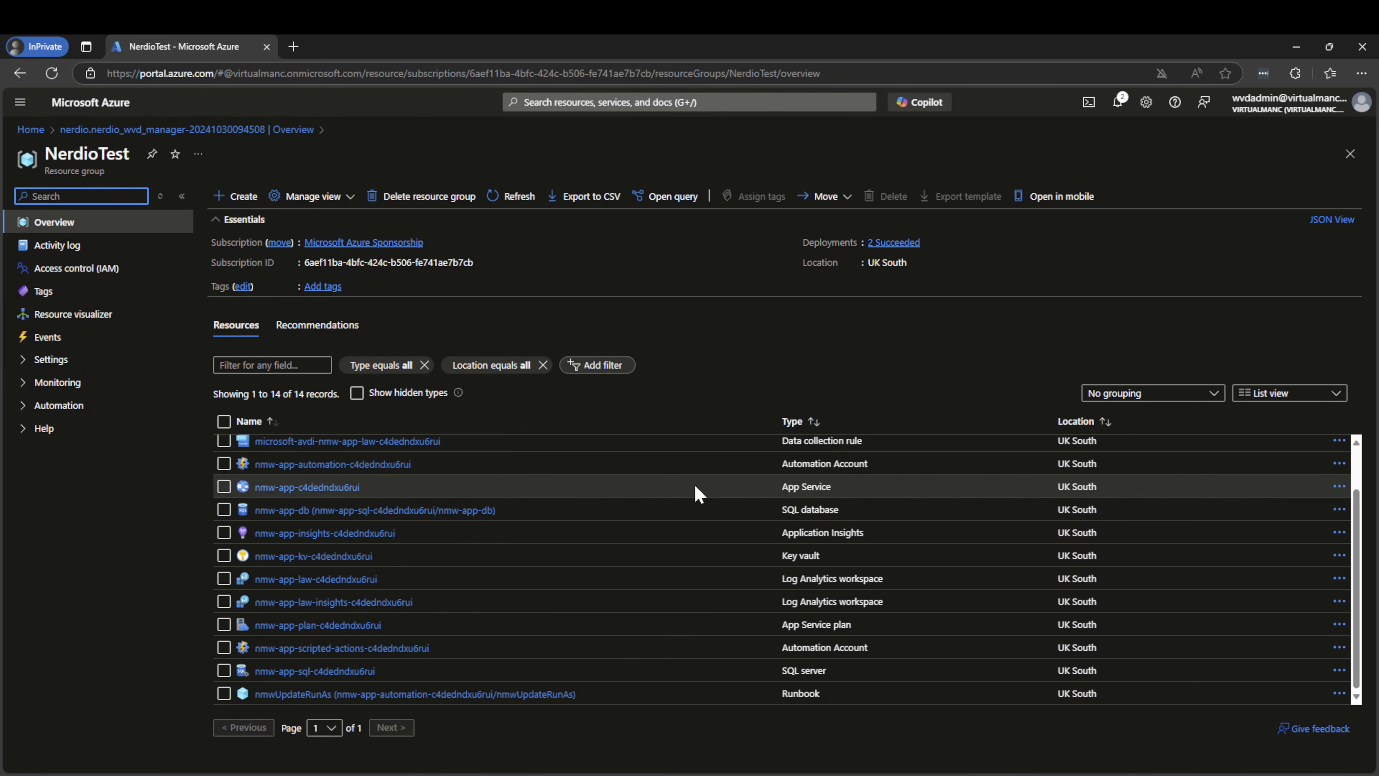
pyautogui.click(273, 487)
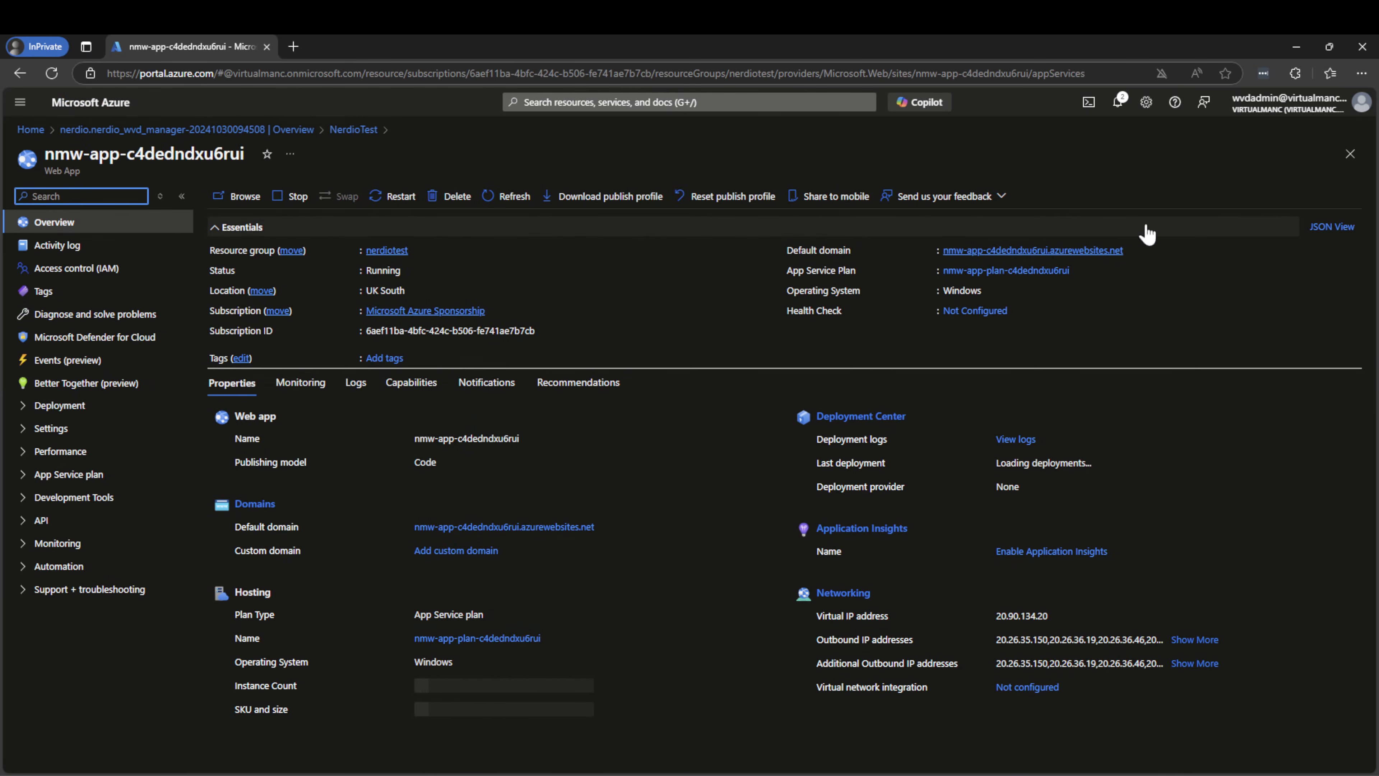
# Open the nmw-app-c4dedndxu6rui web app's default domain link in a new tab
pyautogui.moveTo(1038, 255)
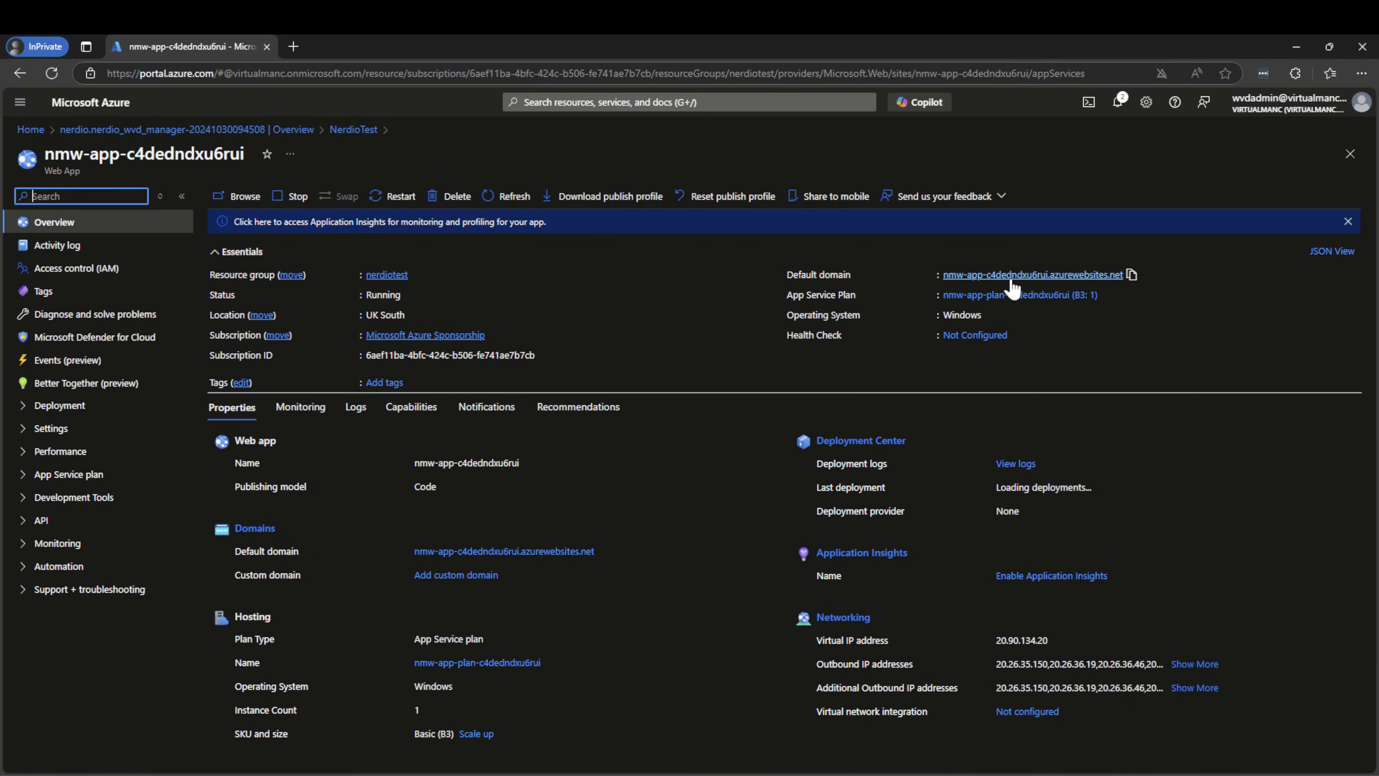
pyautogui.click(1012, 276)
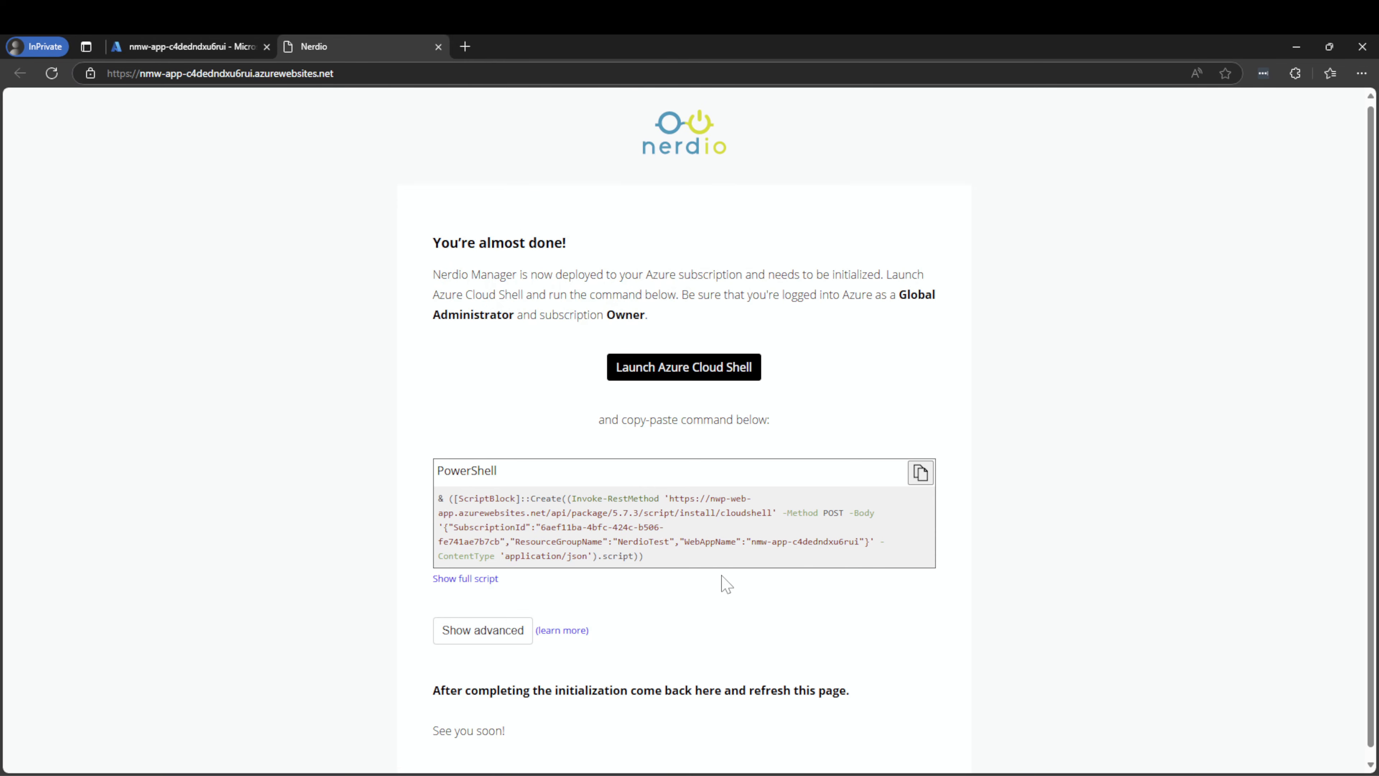
# Copy the PowerShell initialization command and launch Azure Cloud Shell
pyautogui.scroll(-1, 724, 585)
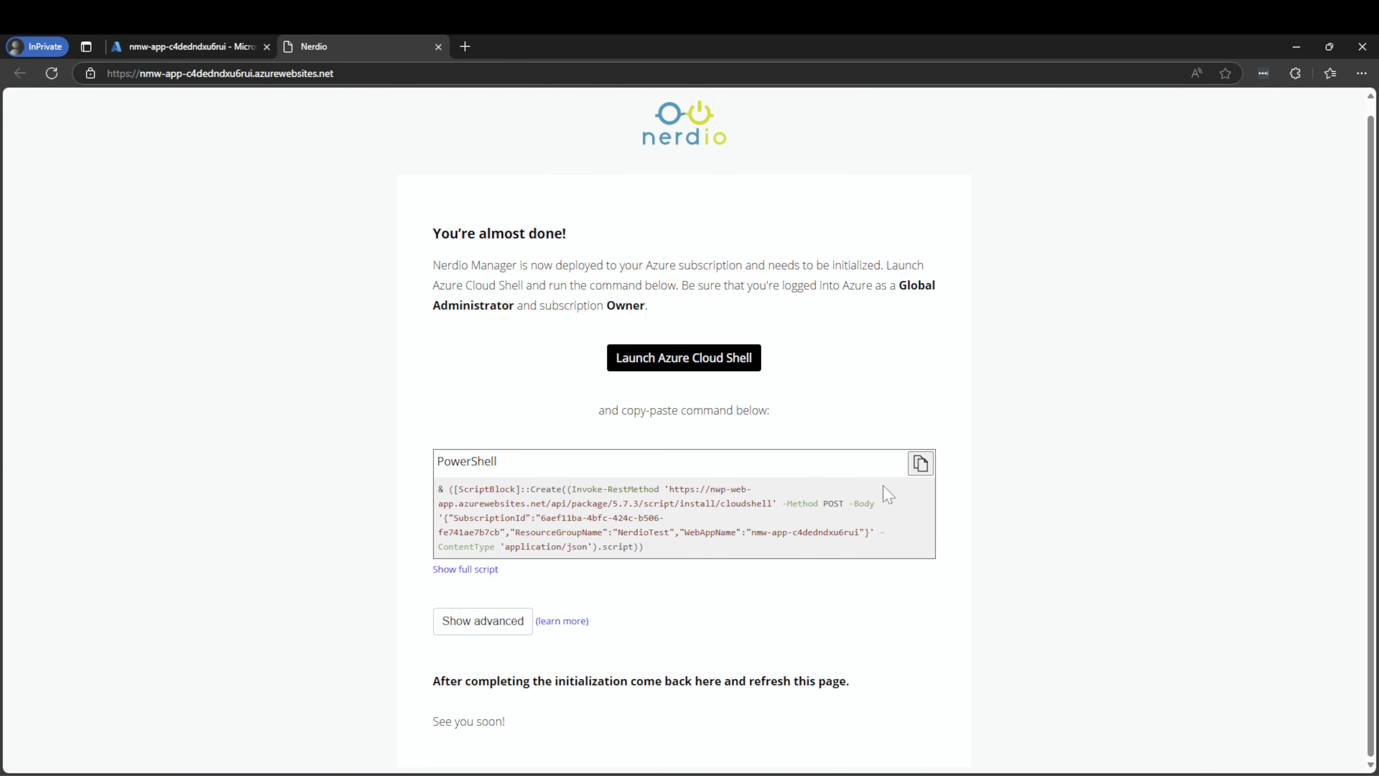
pyautogui.click(920, 463)
pyautogui.click(702, 361)
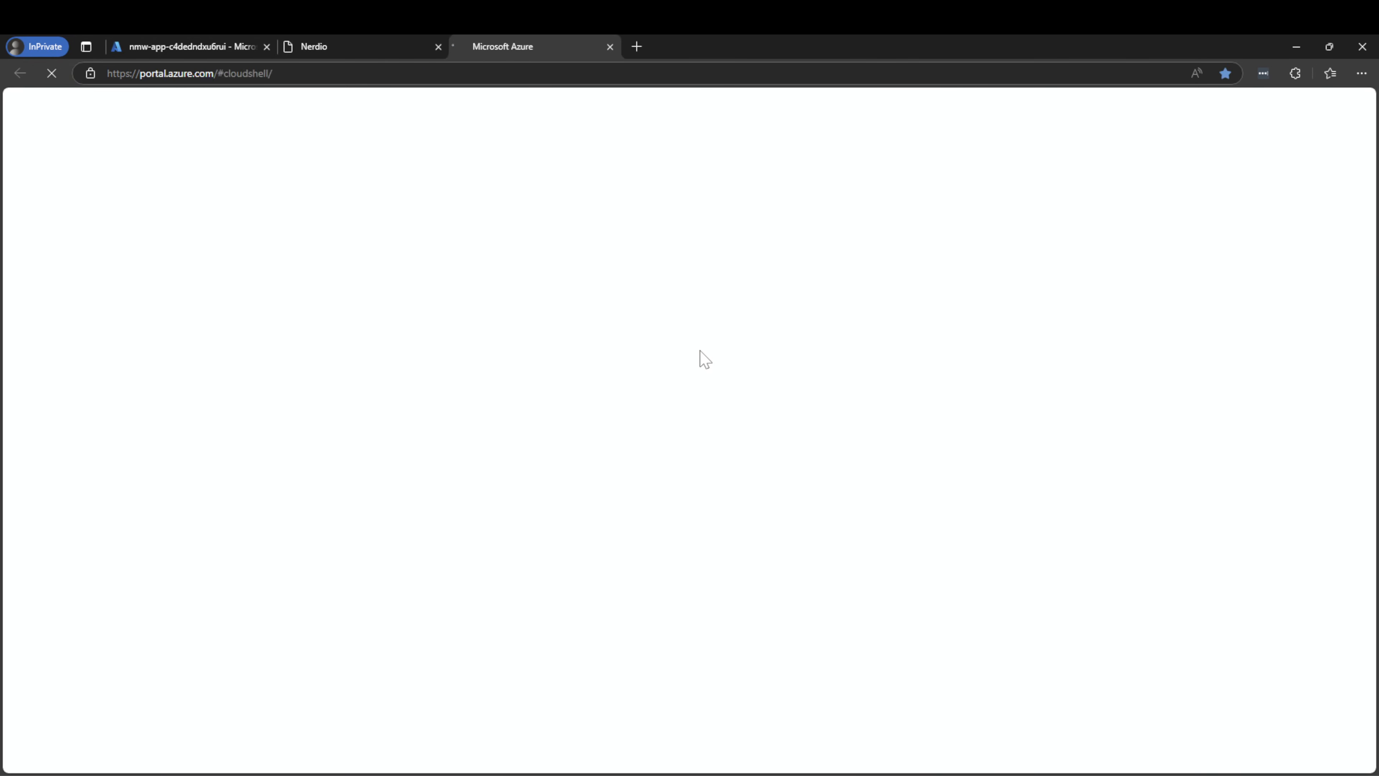
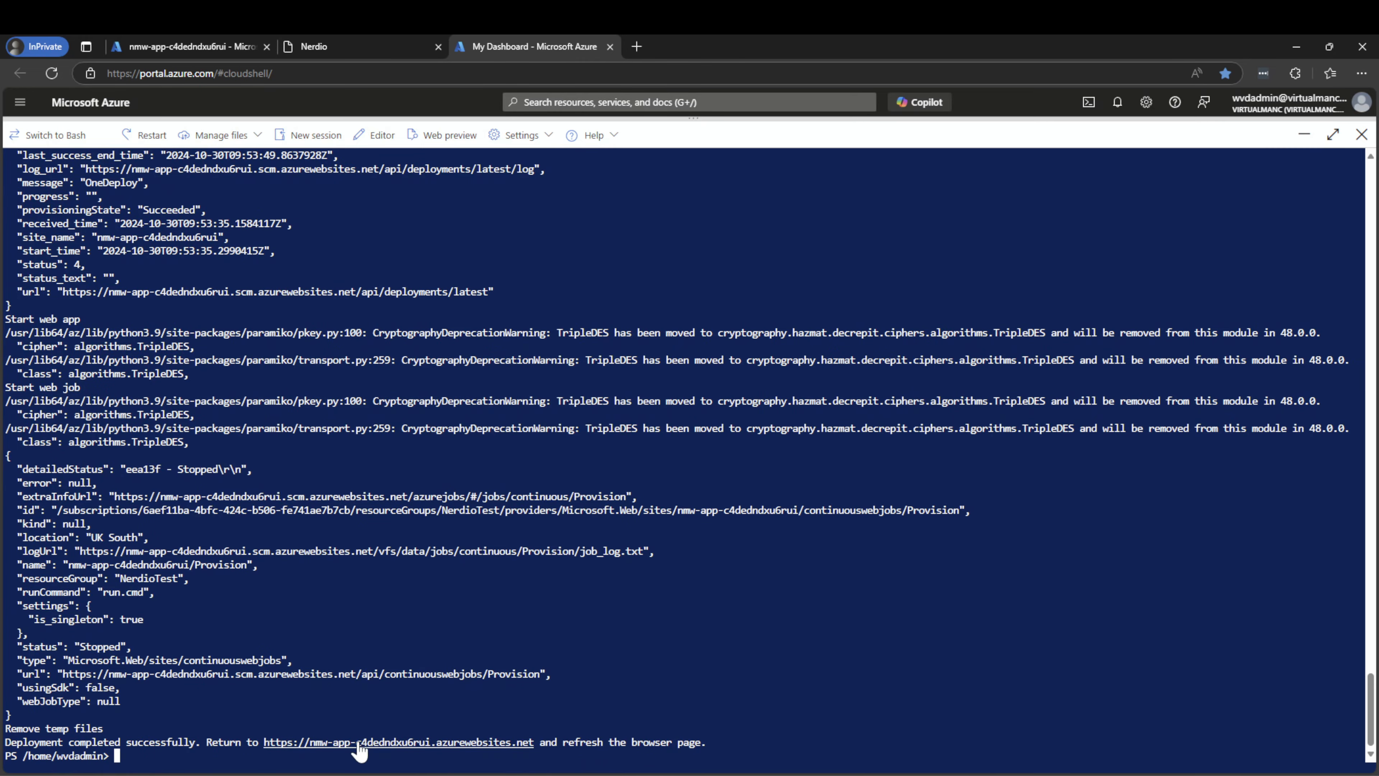
# Review the Cloud Shell output to confirm the Nerdio Manager install succeeded
pyautogui.scroll(10, 320, 744)
pyautogui.scroll(20, 684, 457)
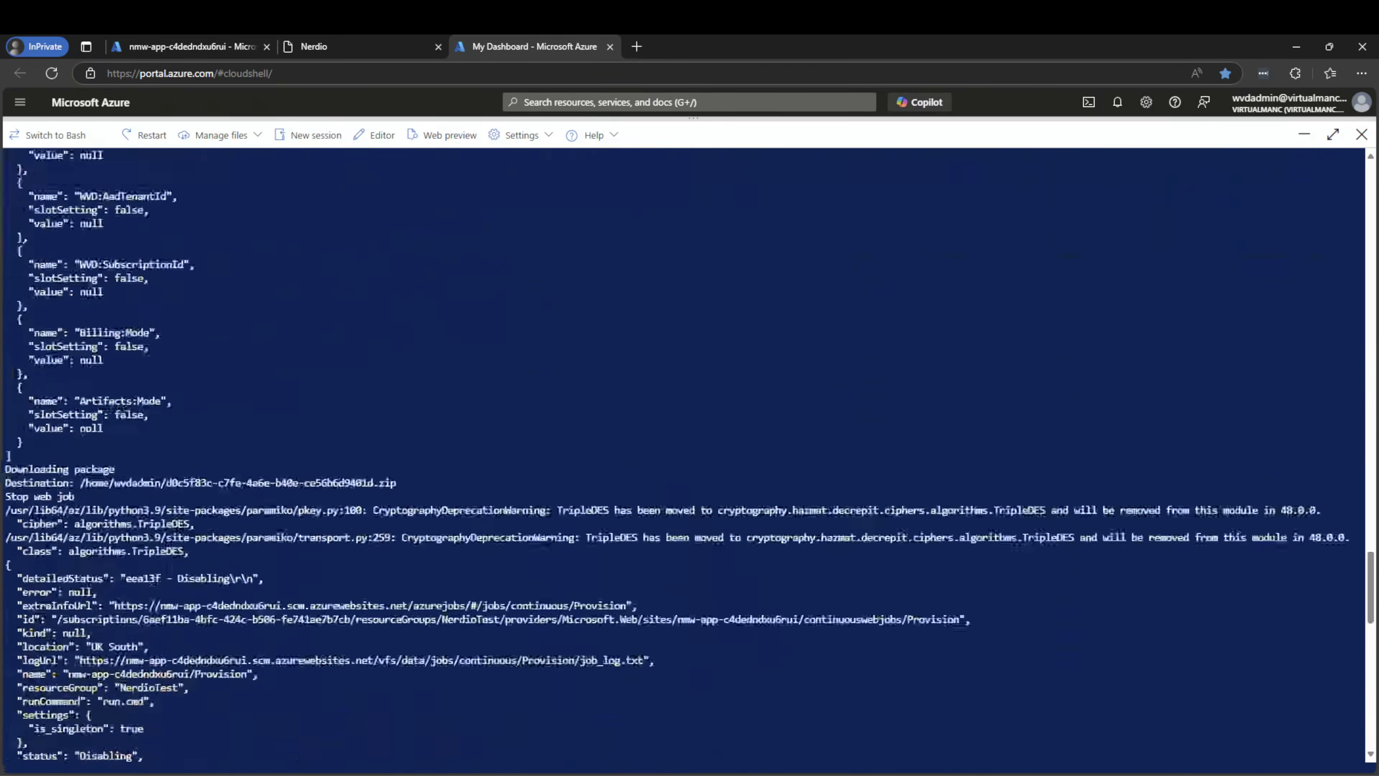
pyautogui.scroll(20, 603, 656)
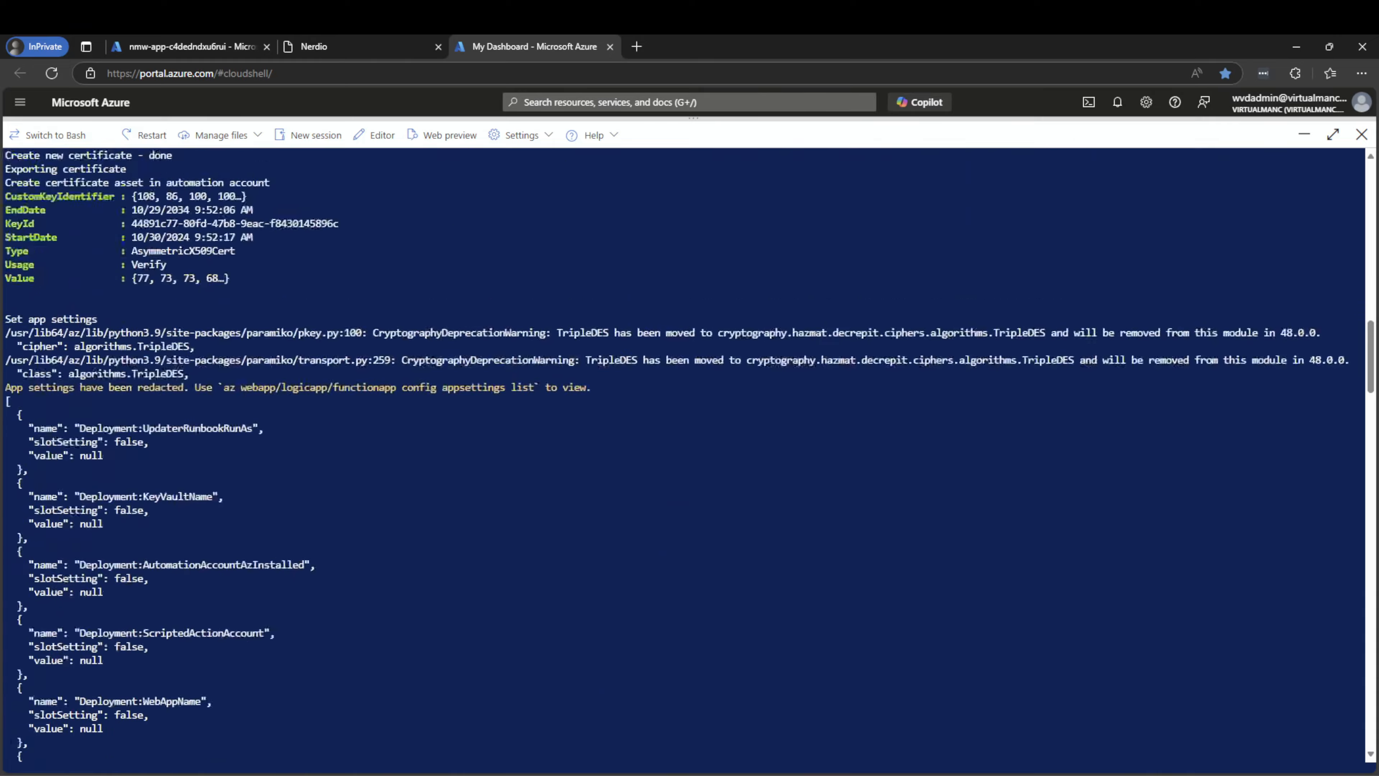
pyautogui.scroll(7, 684, 456)
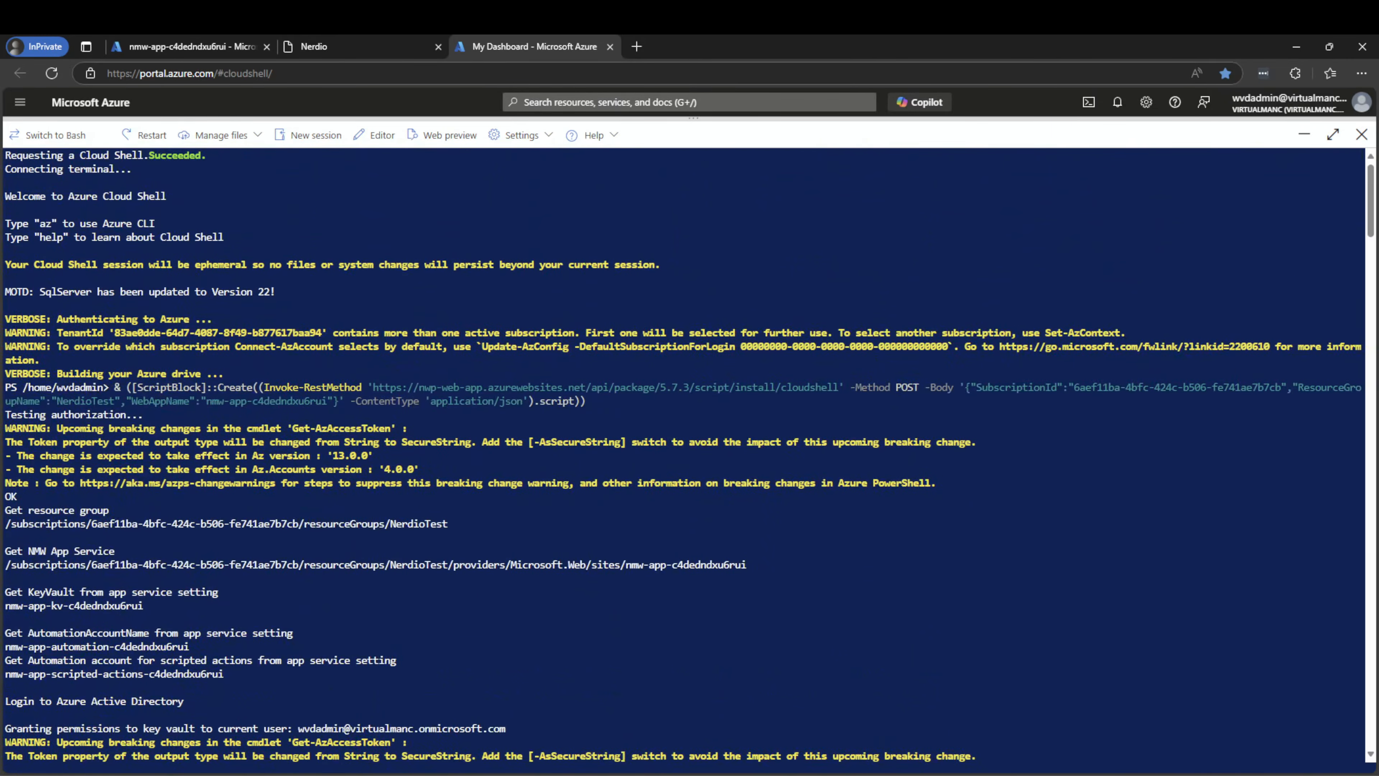
pyautogui.scroll(-3, 689, 456)
pyautogui.scroll(-3, 683, 457)
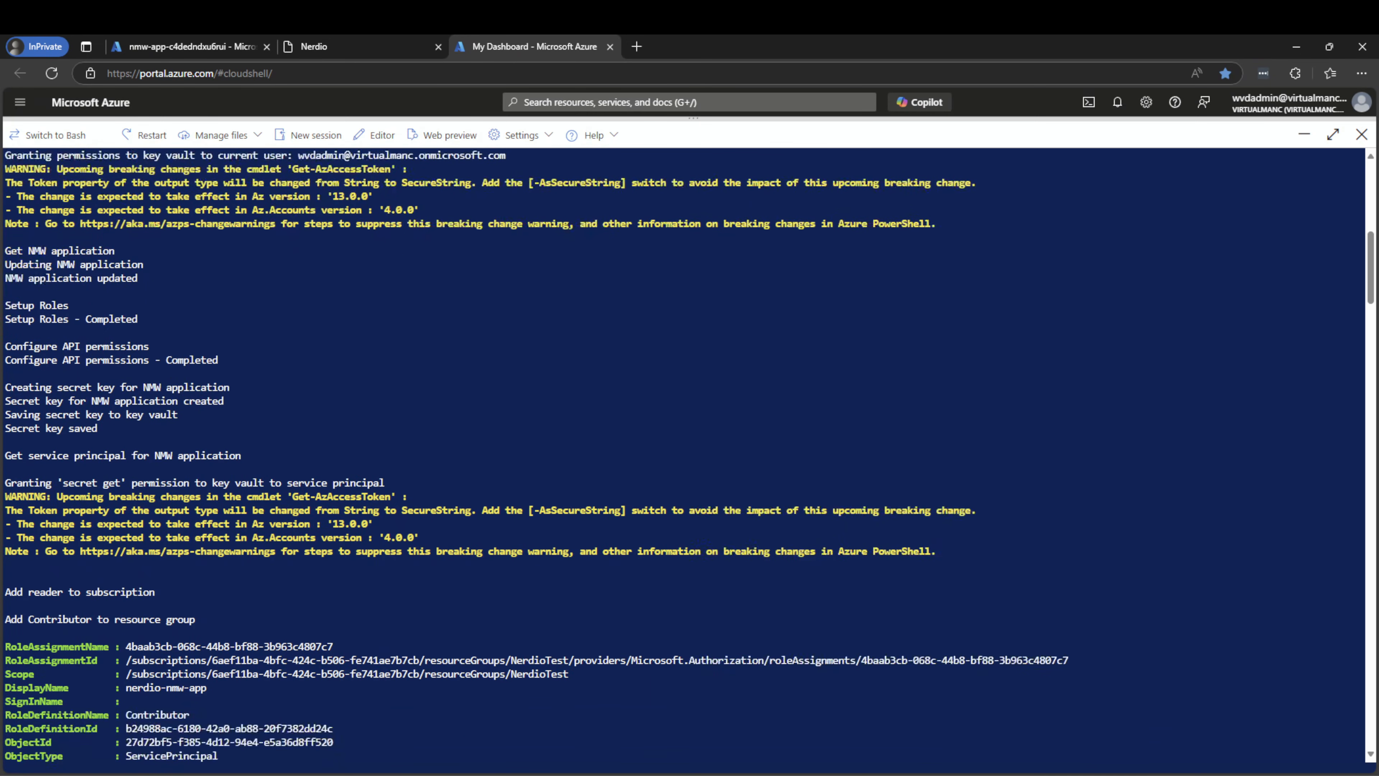
# Open the deployed web app's azurewebsites.net address from the final output line in a new tab
pyautogui.moveTo(39, 456); pyautogui.dragTo(332, 442)
pyautogui.click(332, 442)
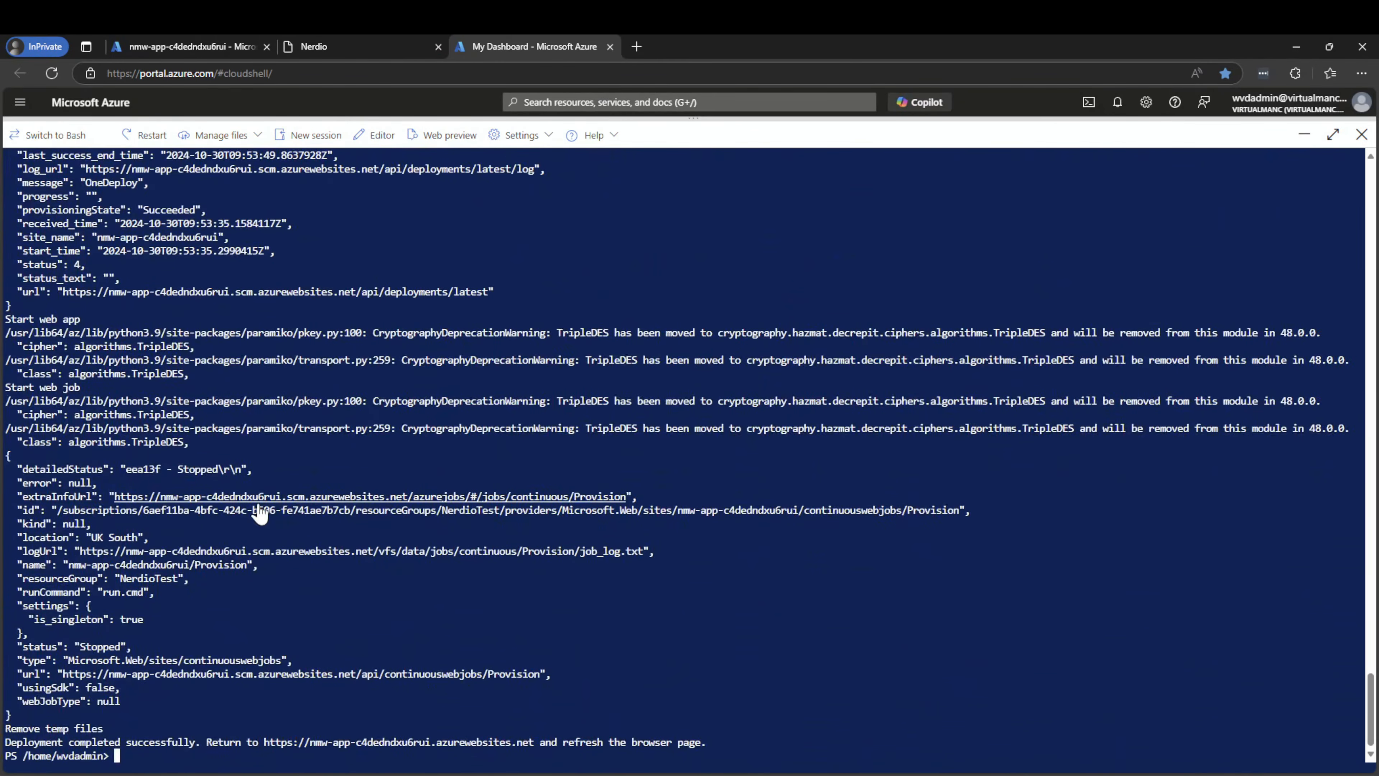
pyautogui.click(414, 743)
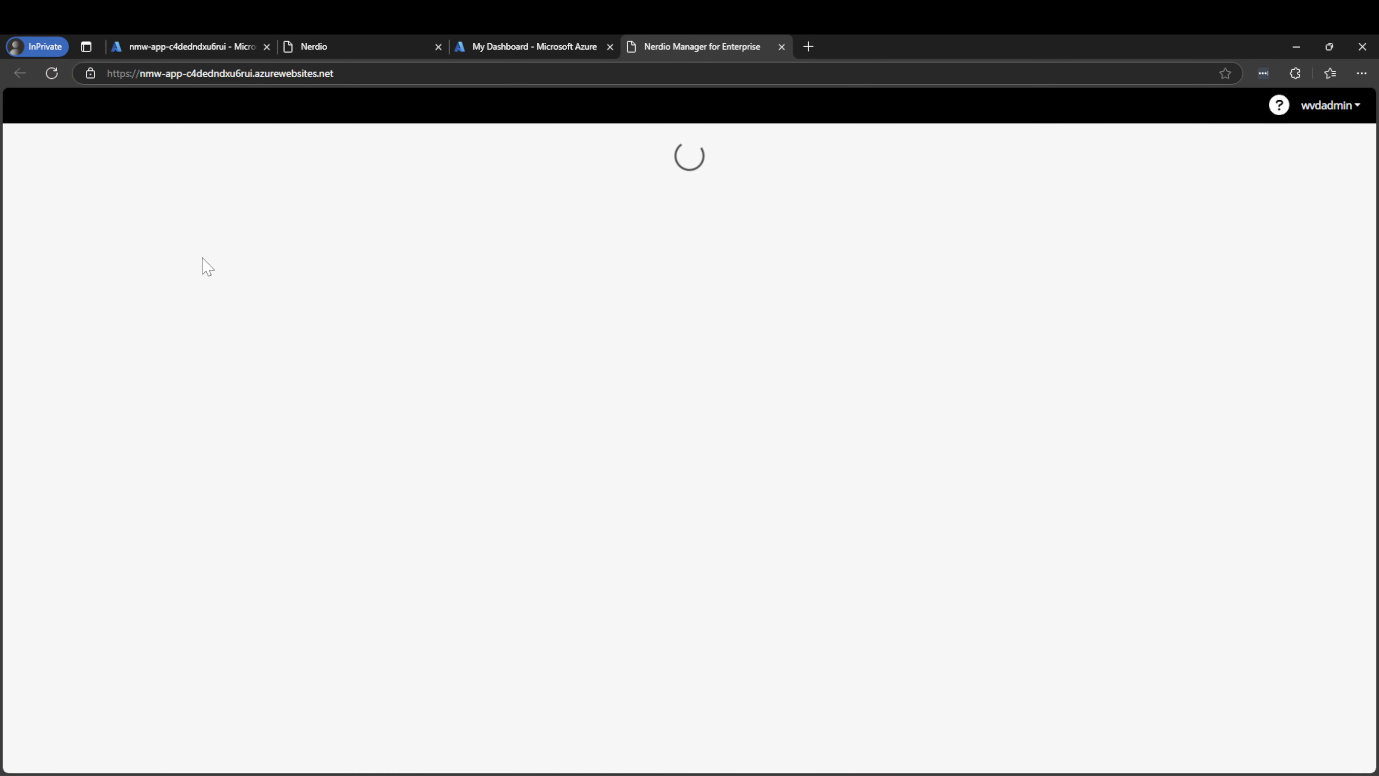
# Untick 'Intune & Windows 365' so only AVD remains, then review the checklist
pyautogui.scroll(-1, 695, 357)
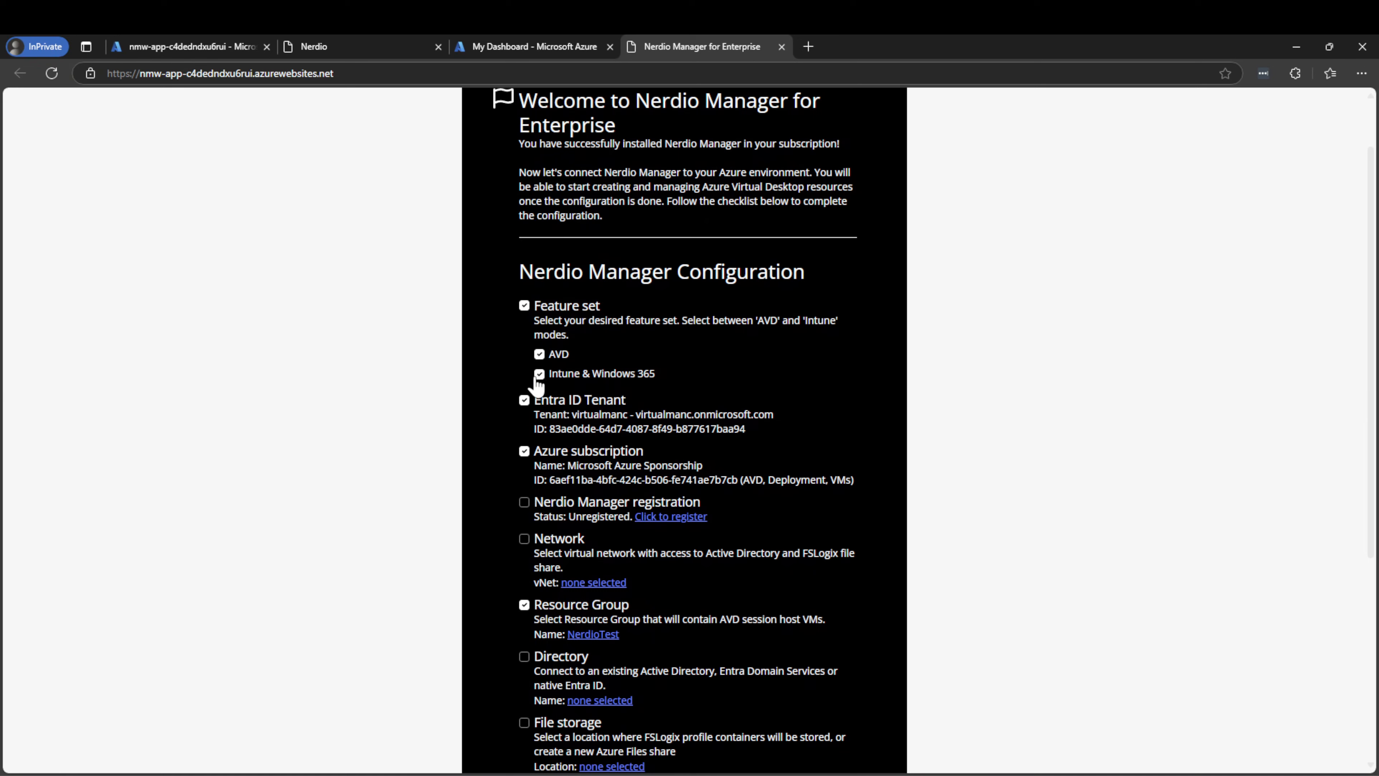
pyautogui.click(538, 375)
pyautogui.scroll(-2, 526, 370)
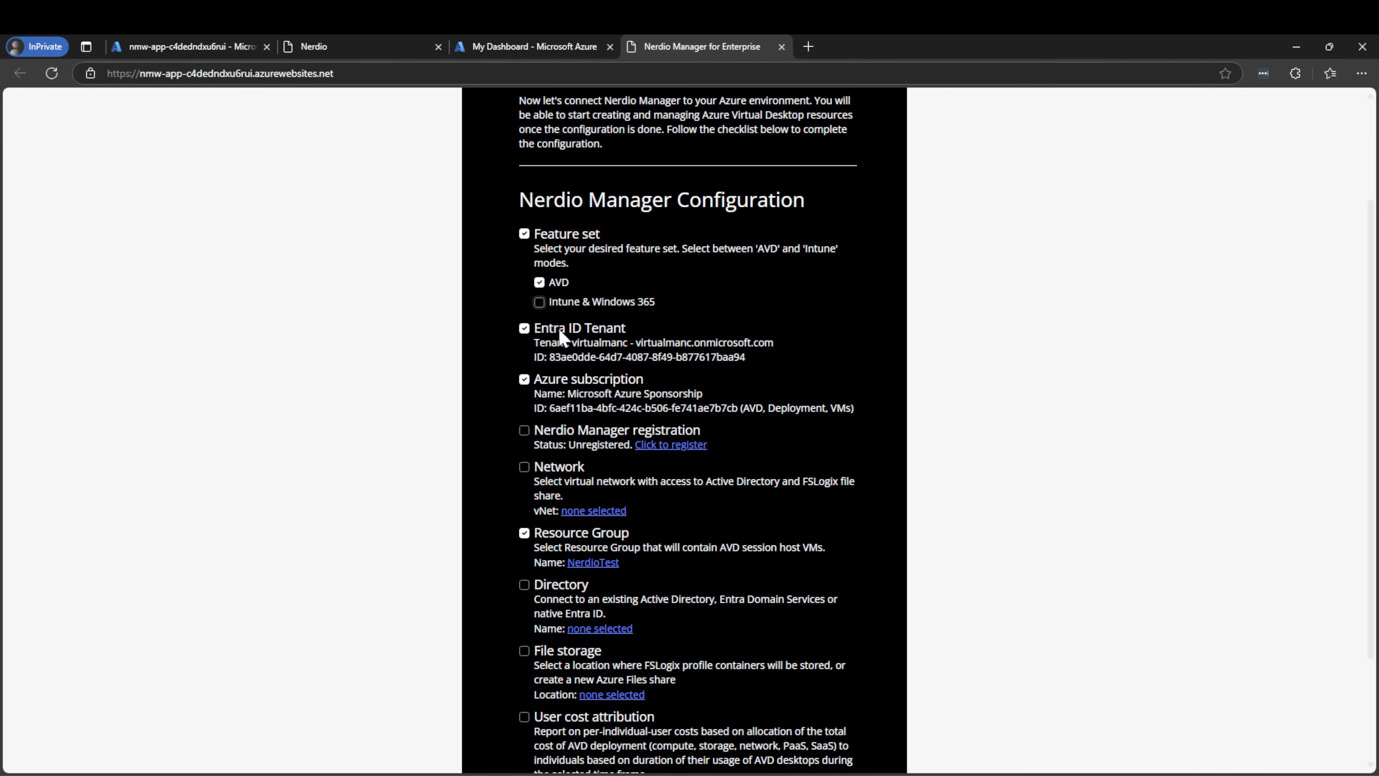
pyautogui.scroll(-2, 687, 320)
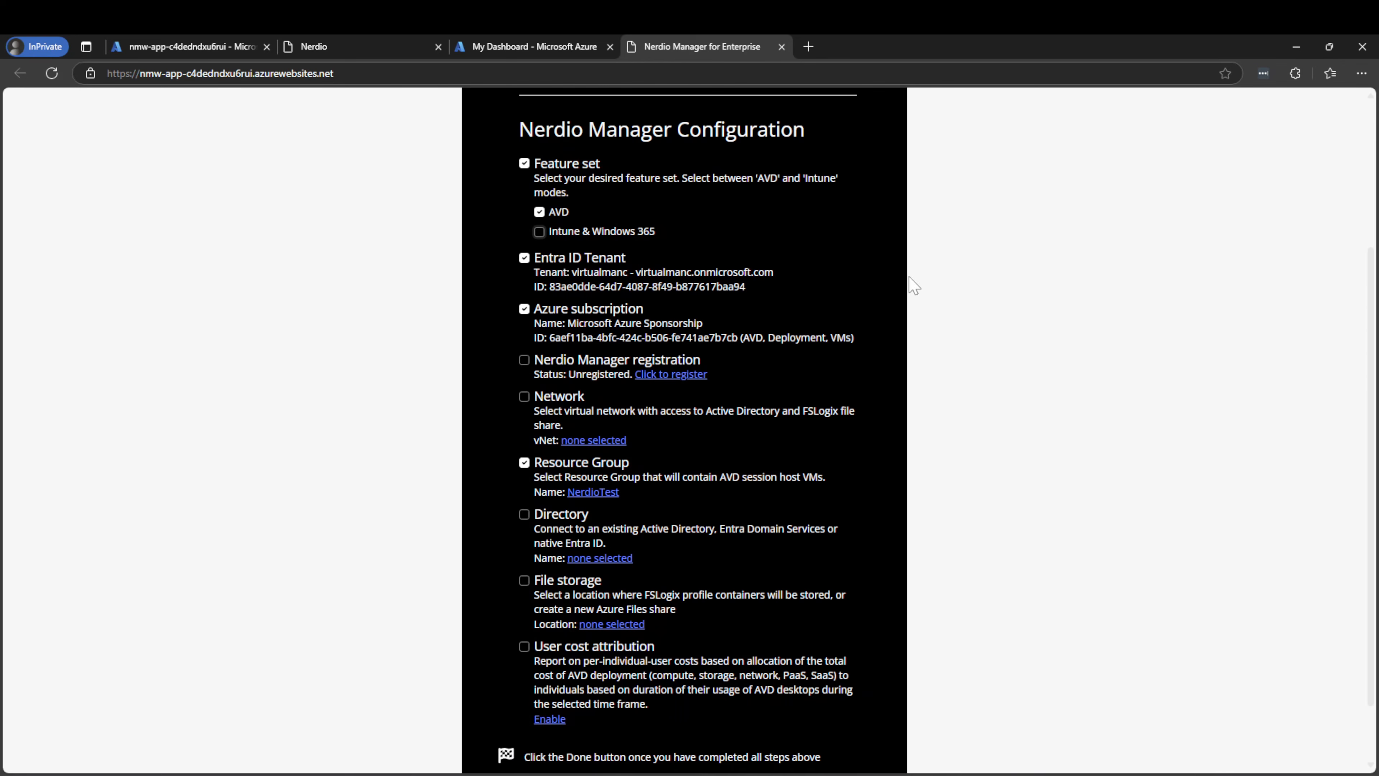
pyautogui.scroll(-1, 841, 262)
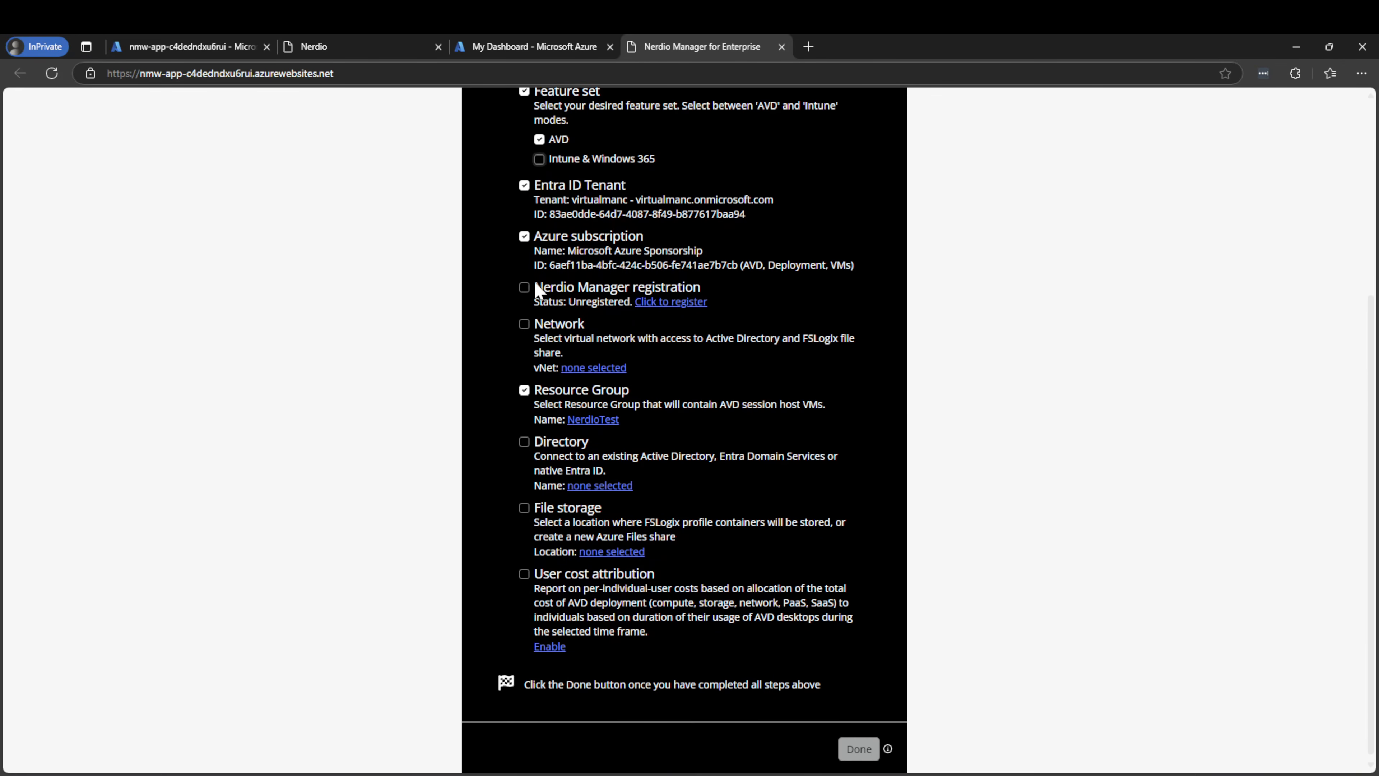
# Open the registration page in a new tab and enter the contact's full name
pyautogui.rightClick(676, 311)
pyautogui.click(705, 314)
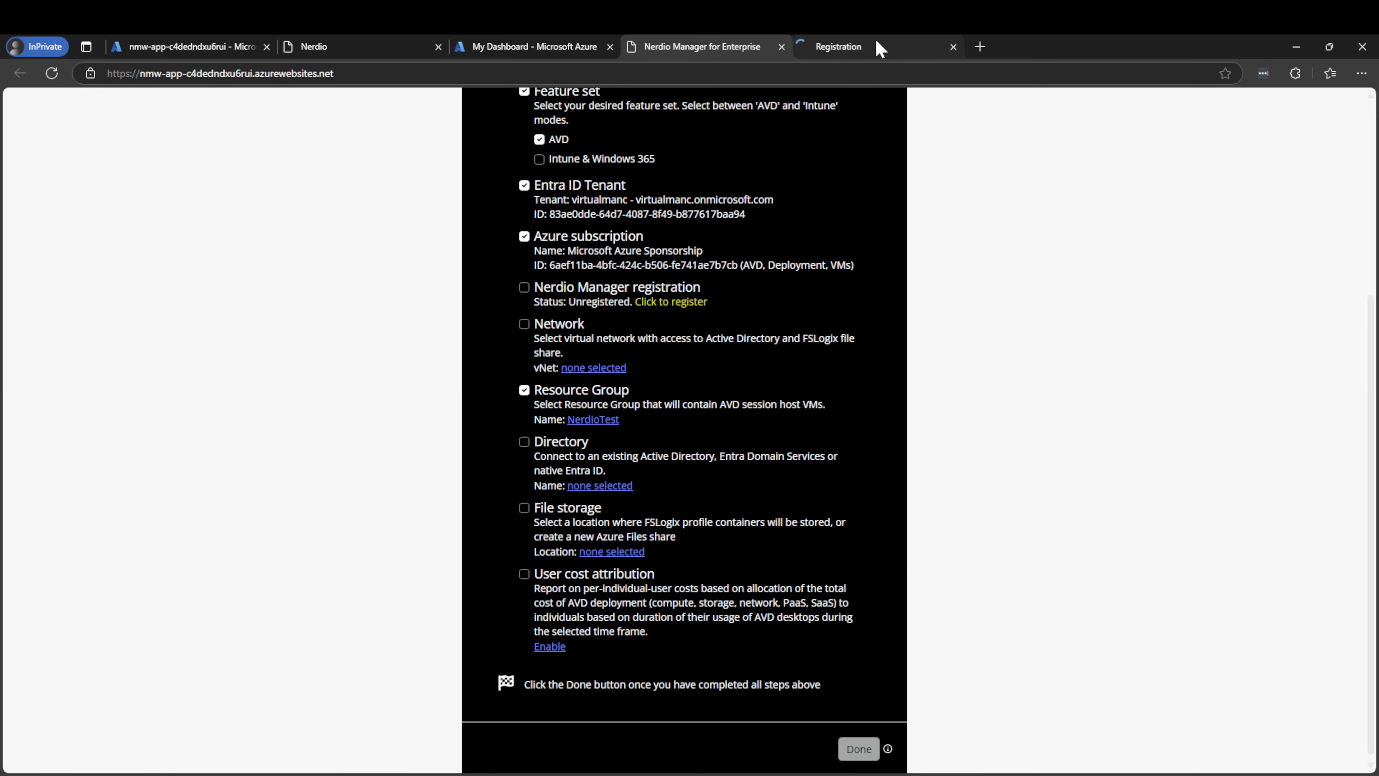
pyautogui.click(876, 44)
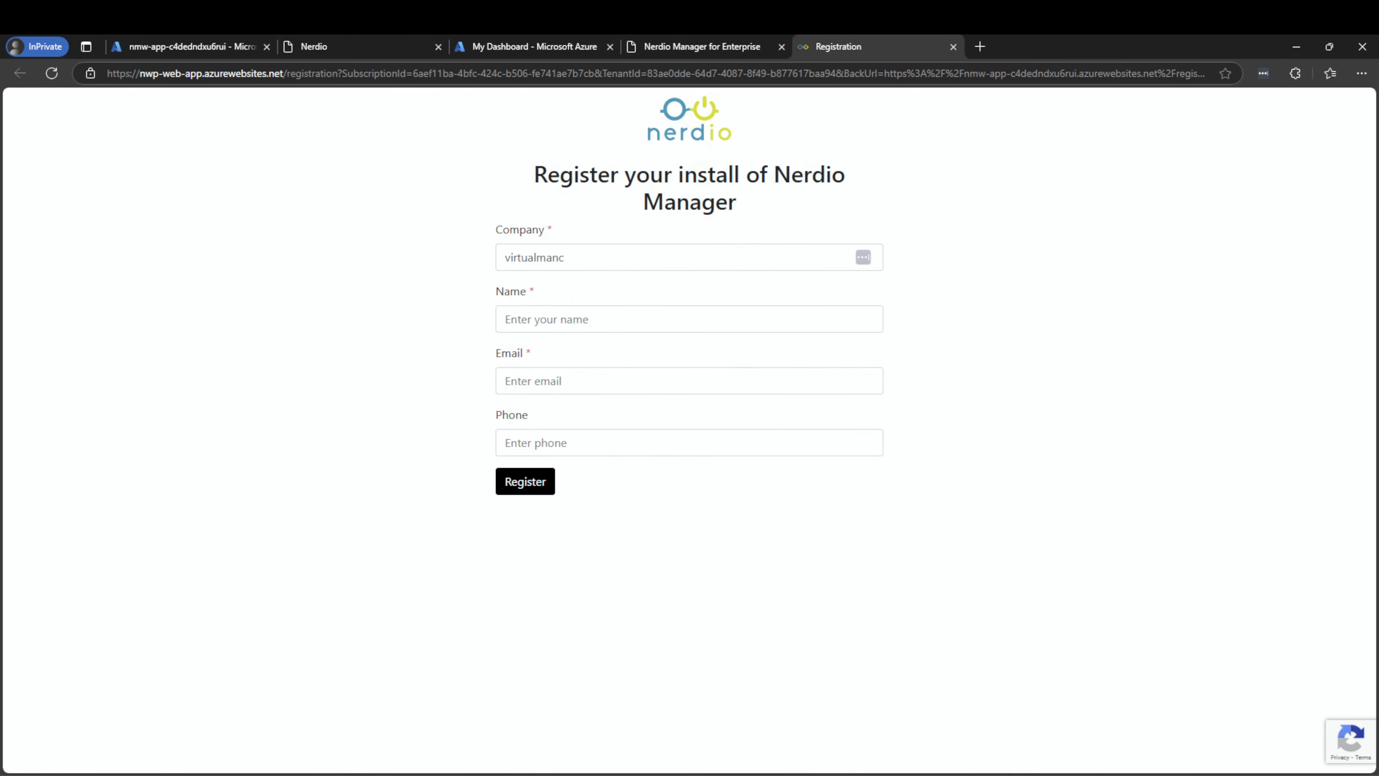
pyautogui.click(598, 315)
pyautogui.write('neil')
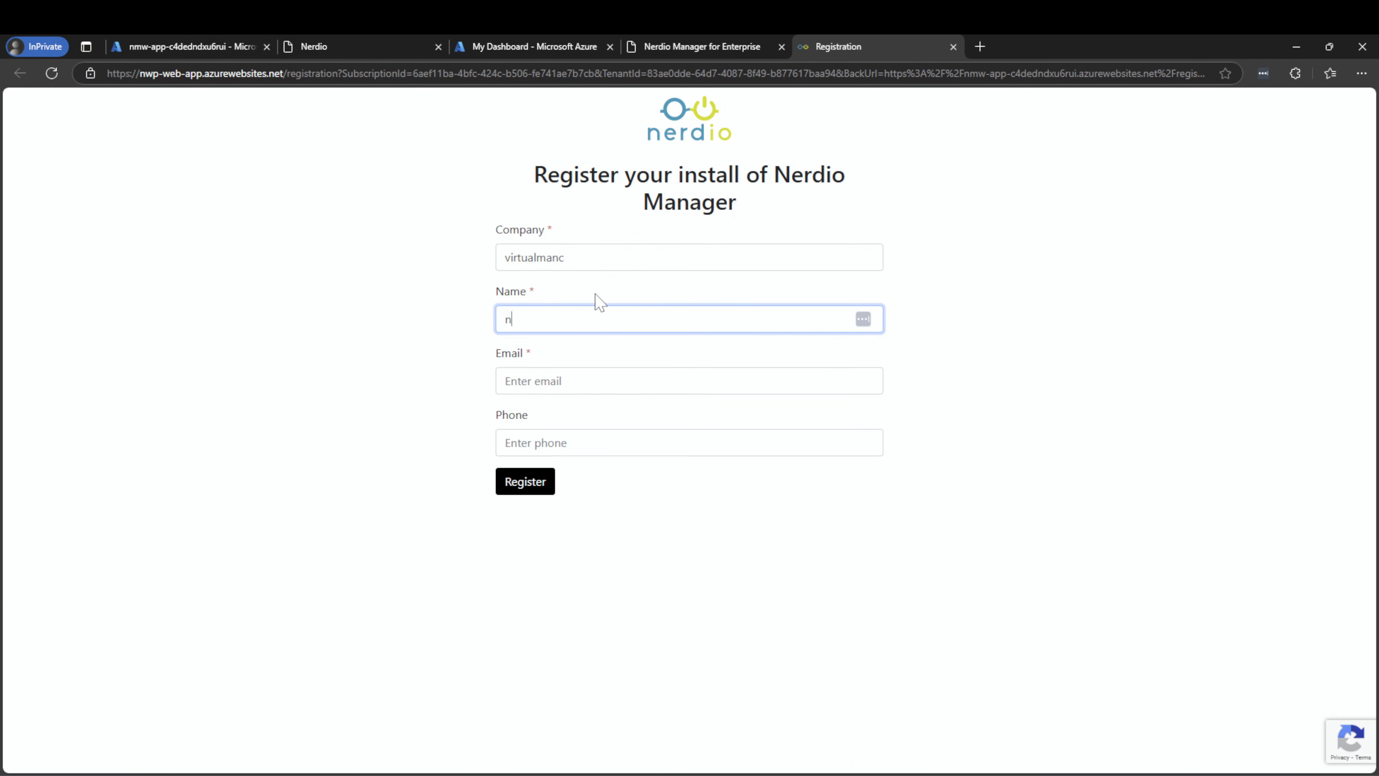
pyautogui.press('BackSpace')
pyautogui.press('BackSpace')
pyautogui.press('BackSpace')
pyautogui.press('BackSpace')
# Fill in the contact's e-mail, leave the phone field blank, and submit the registration
pyautogui.press('Tab')
pyautogui.write('nj')
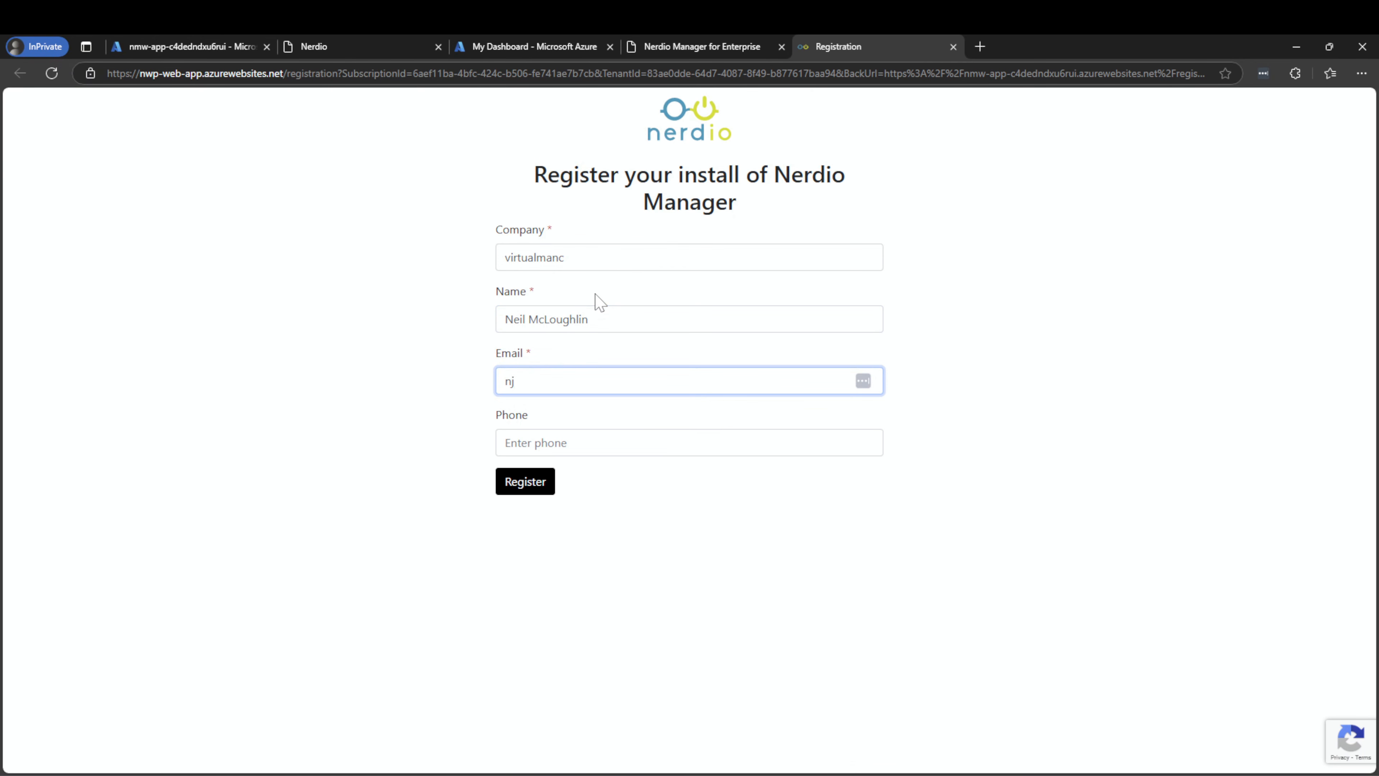
pyautogui.press('BackSpace')
pyautogui.press('BackSpace')
pyautogui.press('Tab')
pyautogui.write('nj')
pyautogui.press('BackSpace')
pyautogui.press('BackSpace')
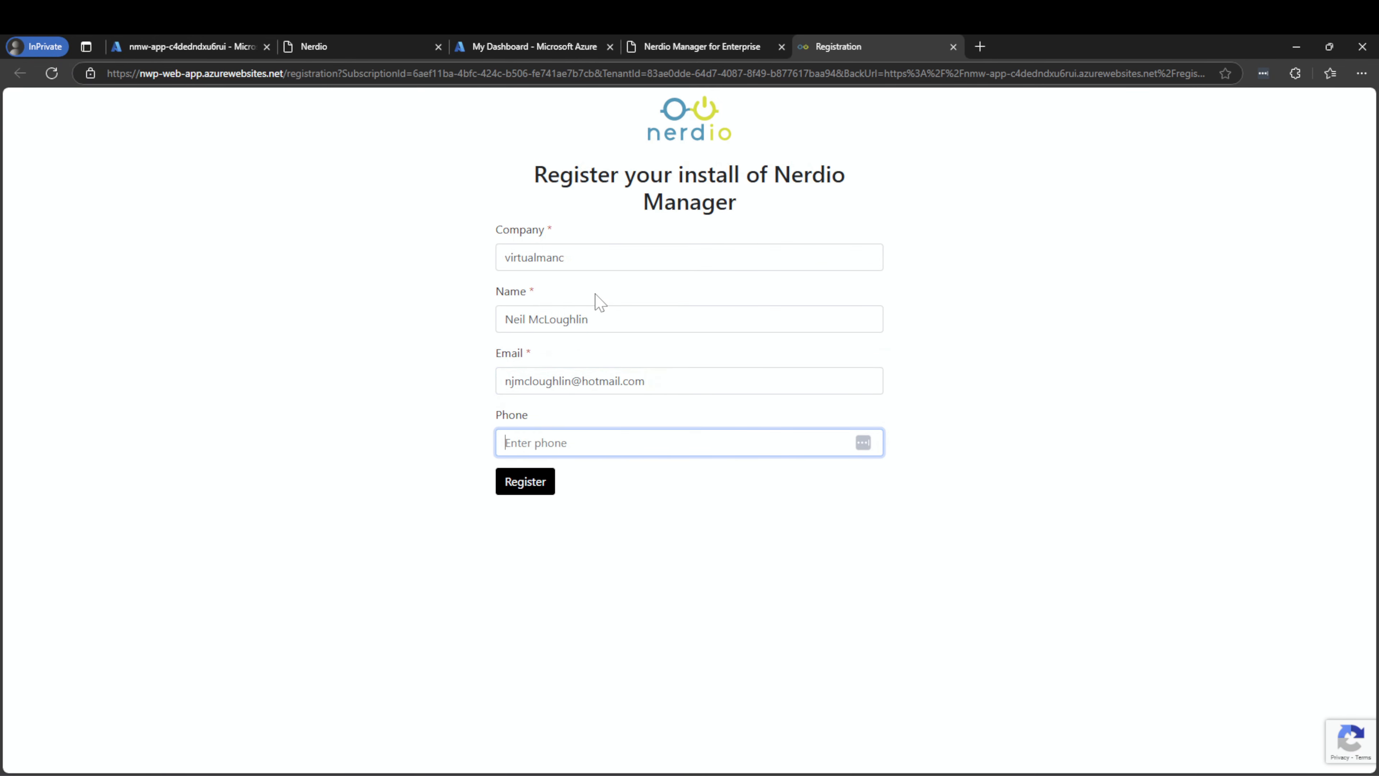
pyautogui.click(534, 479)
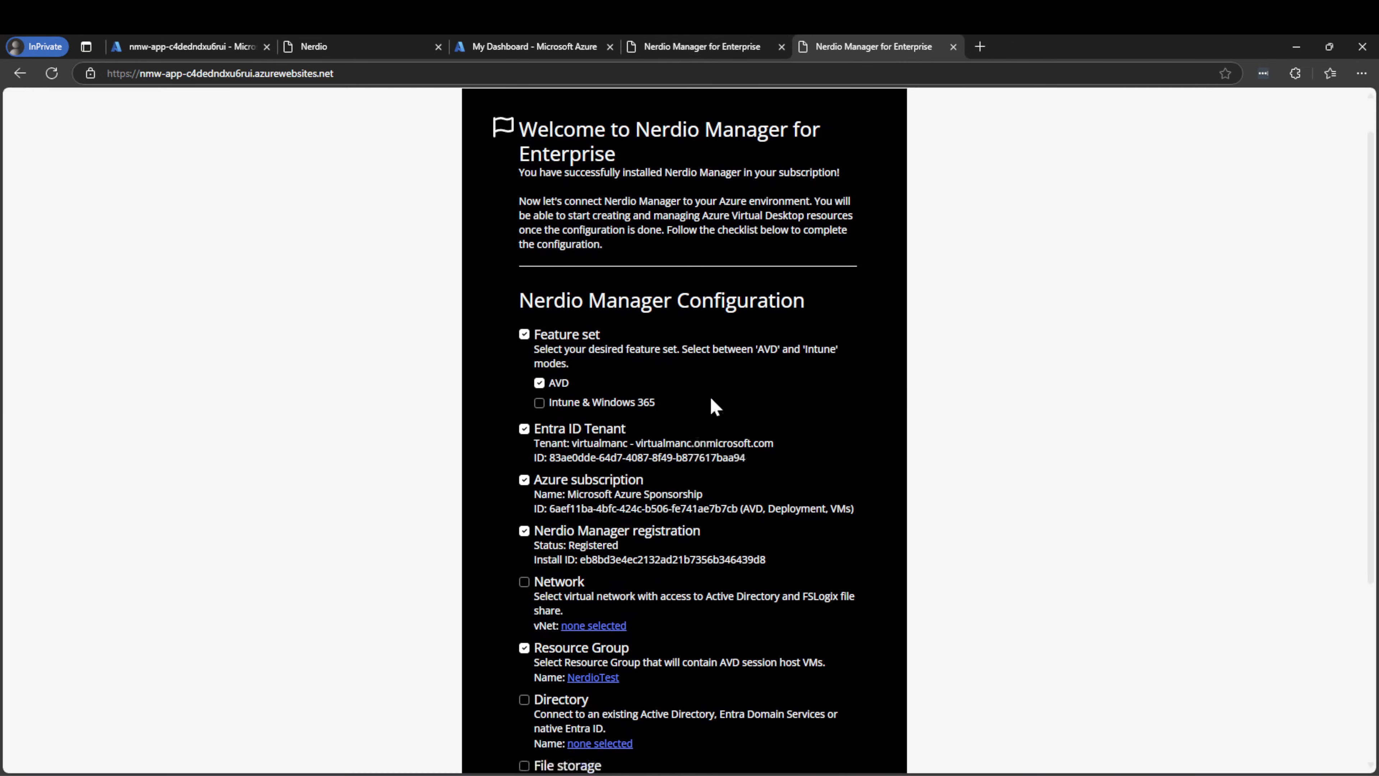
# Link the WVDLAB-vnet/default subnet as the Nerdio network
pyautogui.scroll(-5, 710, 398)
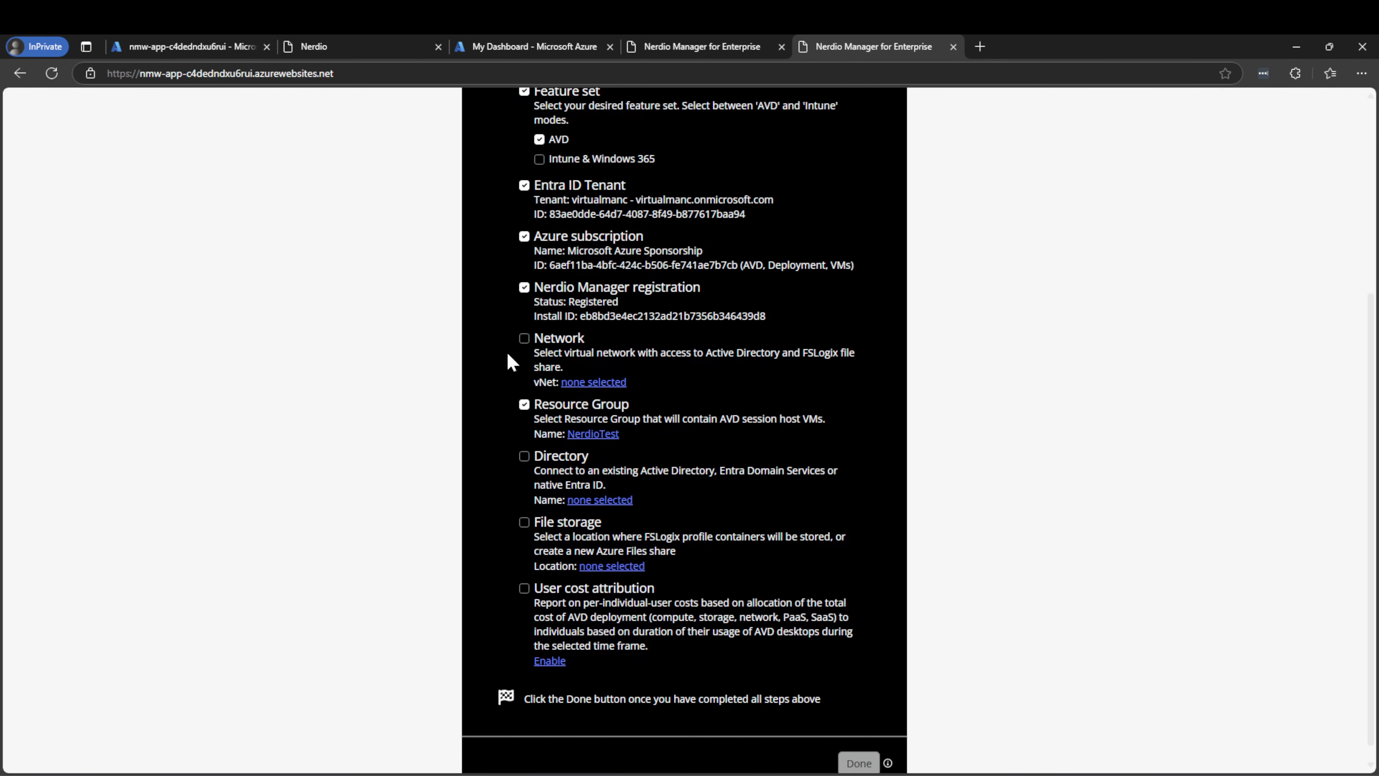
pyautogui.click(600, 382)
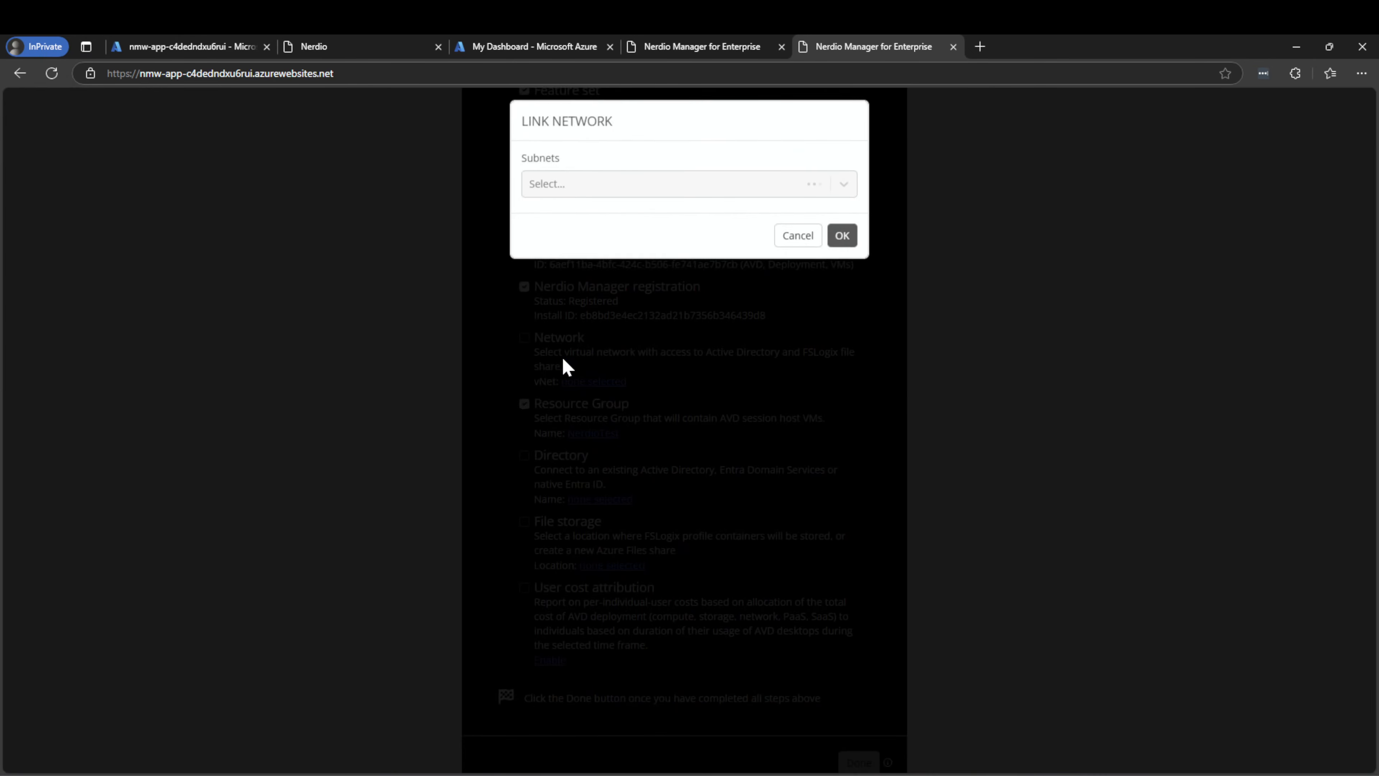
pyautogui.click(601, 190)
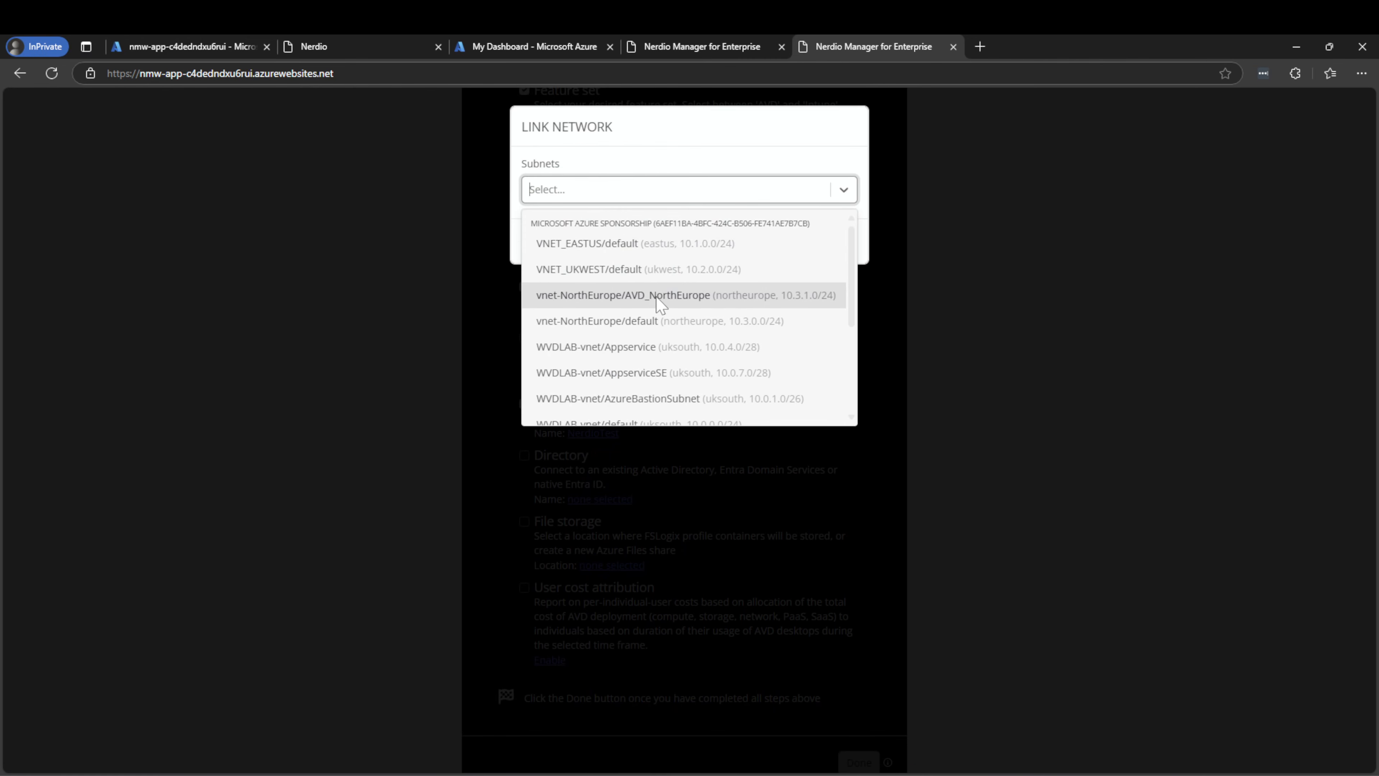
pyautogui.scroll(-3, 660, 304)
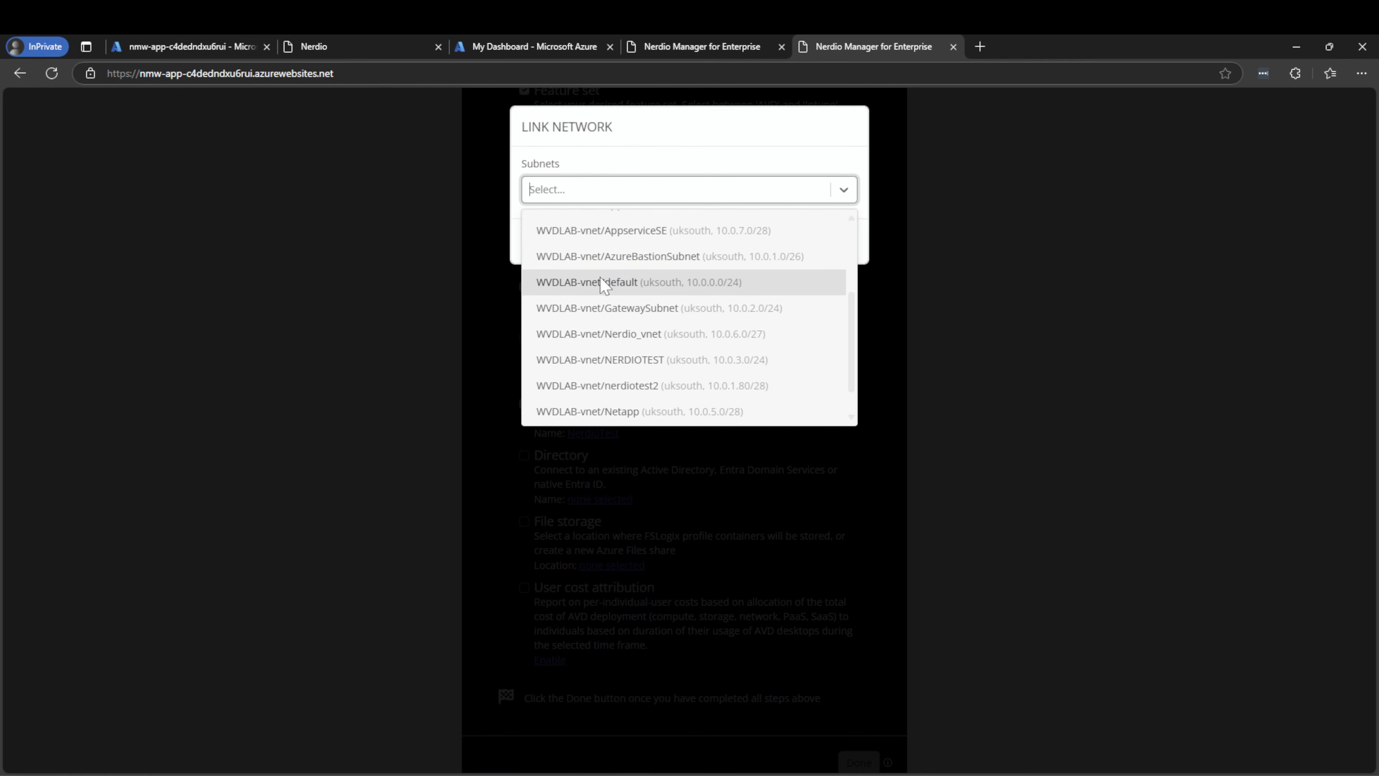
pyautogui.click(604, 282)
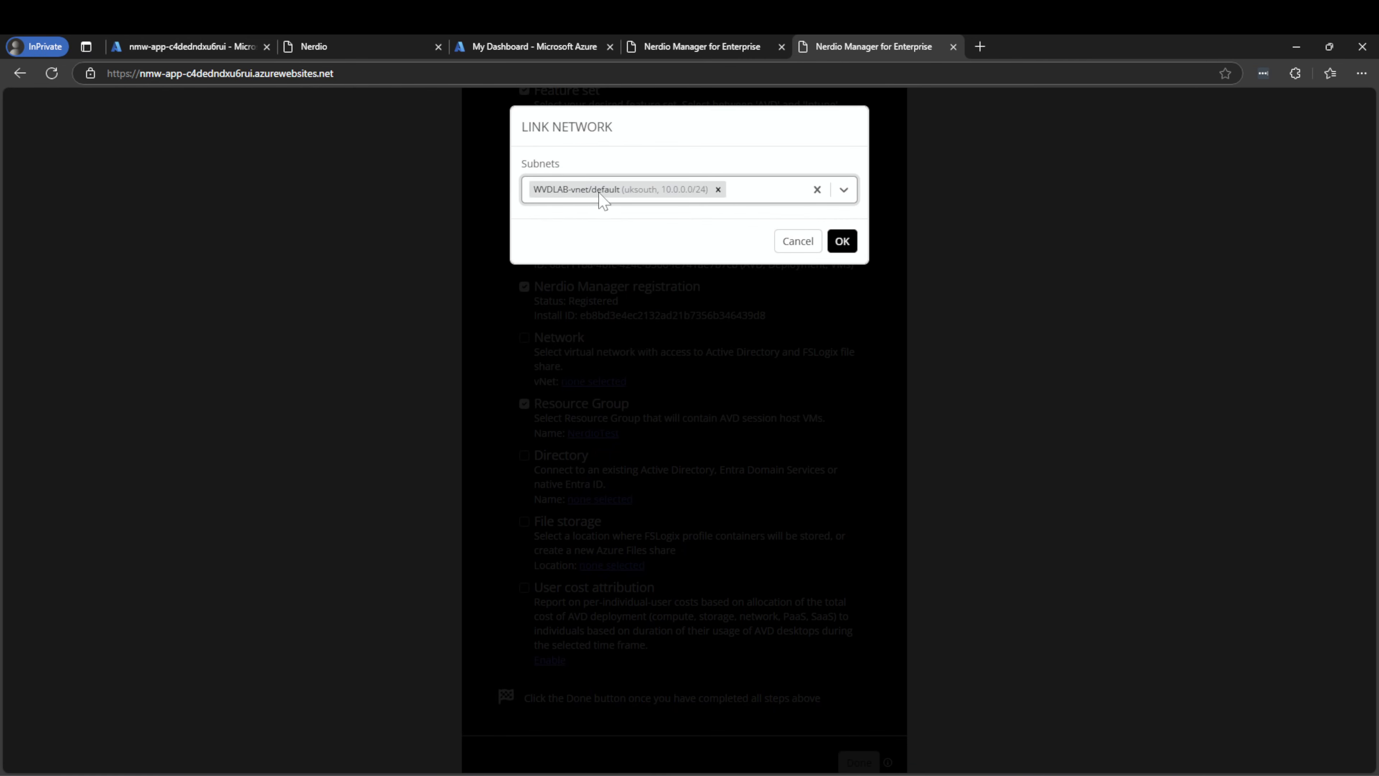
pyautogui.click(850, 246)
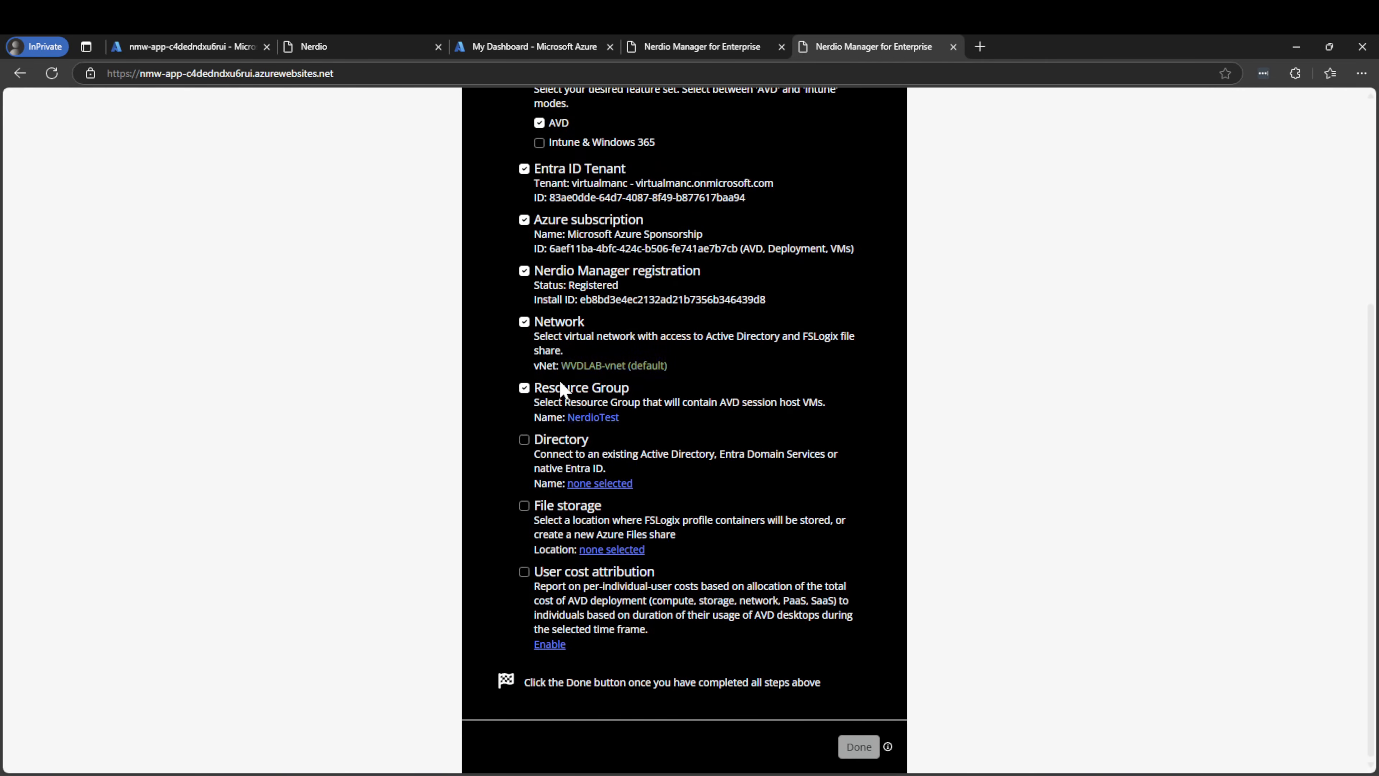
# Save an Entra ID directory profile named EntraID with Intune enrollment enabled
pyautogui.click(594, 484)
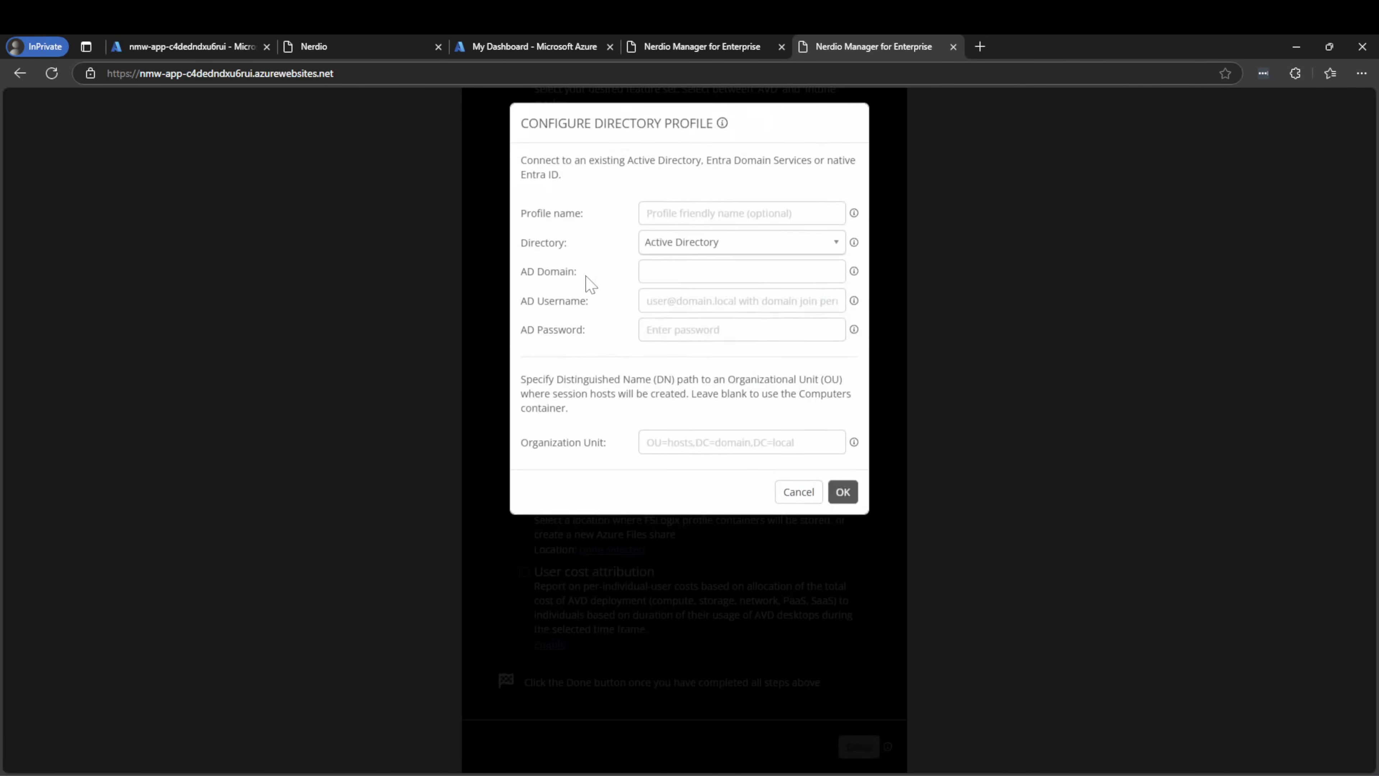
pyautogui.click(705, 246)
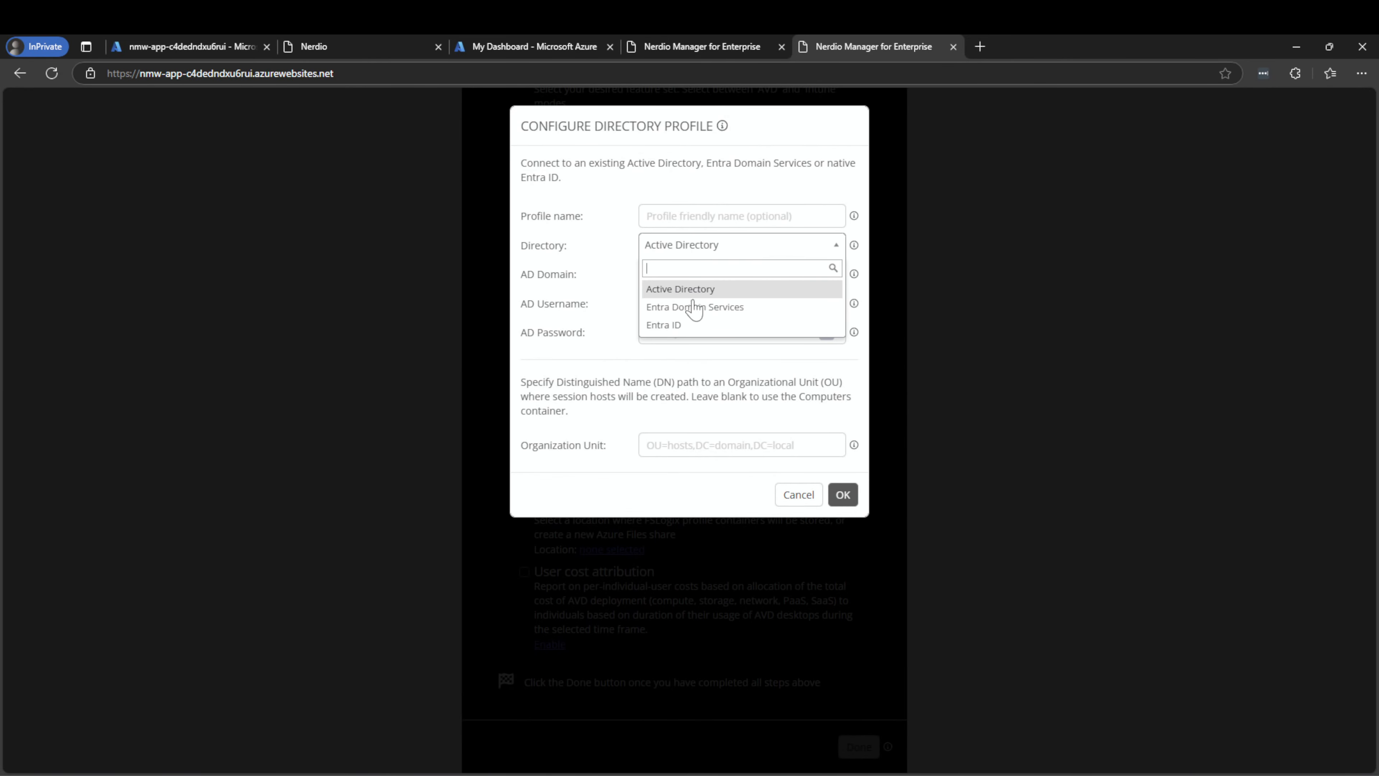
pyautogui.click(690, 326)
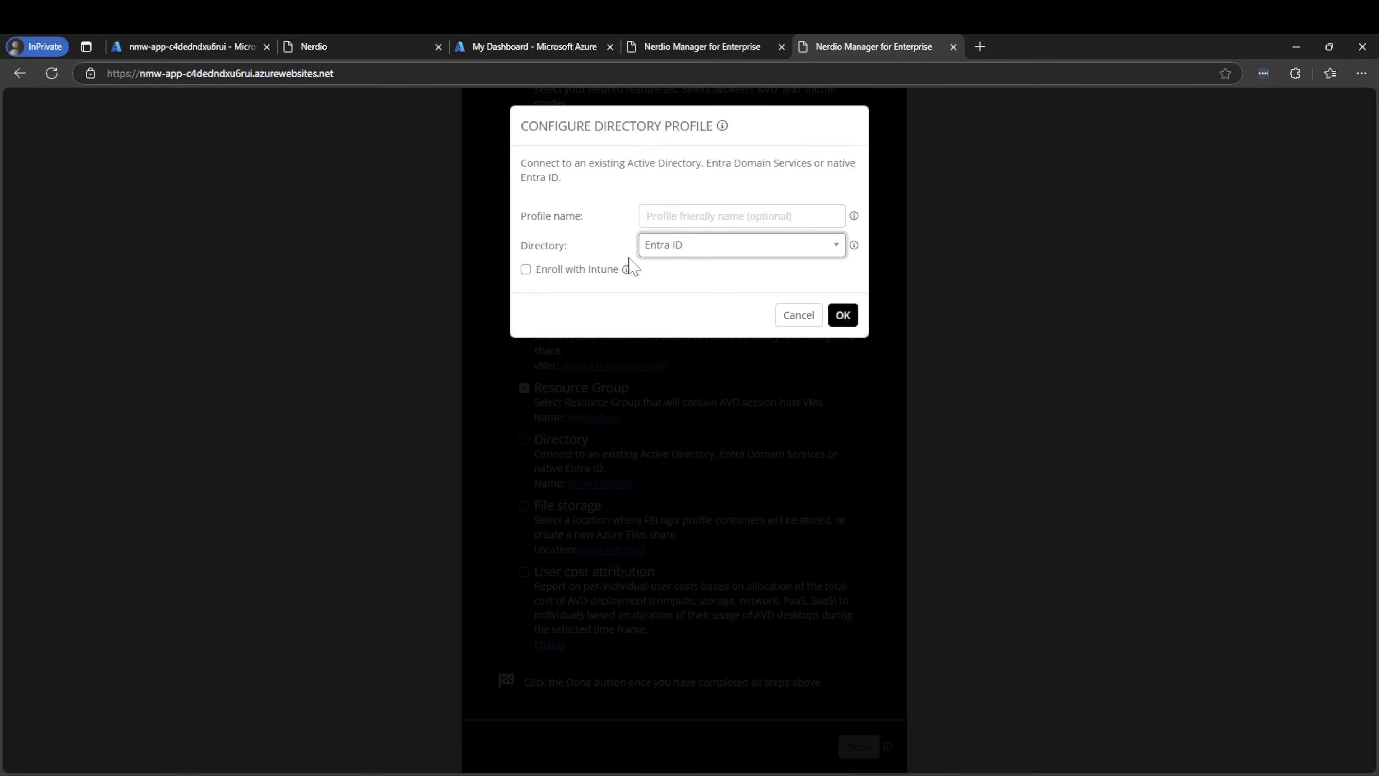
pyautogui.click(646, 216)
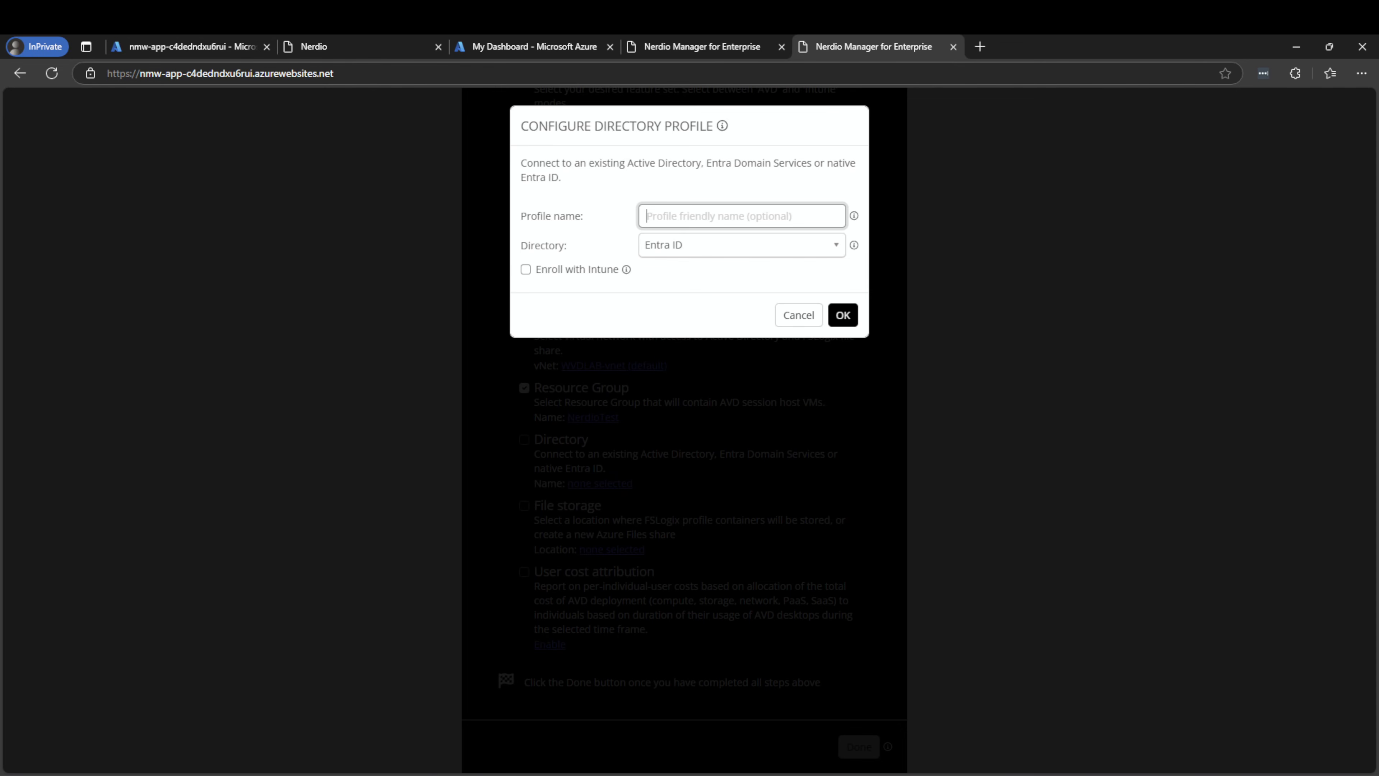
pyautogui.write('Ent')
pyautogui.press('BackSpace')
pyautogui.press('BackSpace')
pyautogui.press('BackSpace')
pyautogui.write('EntraID')
pyautogui.click(604, 272)
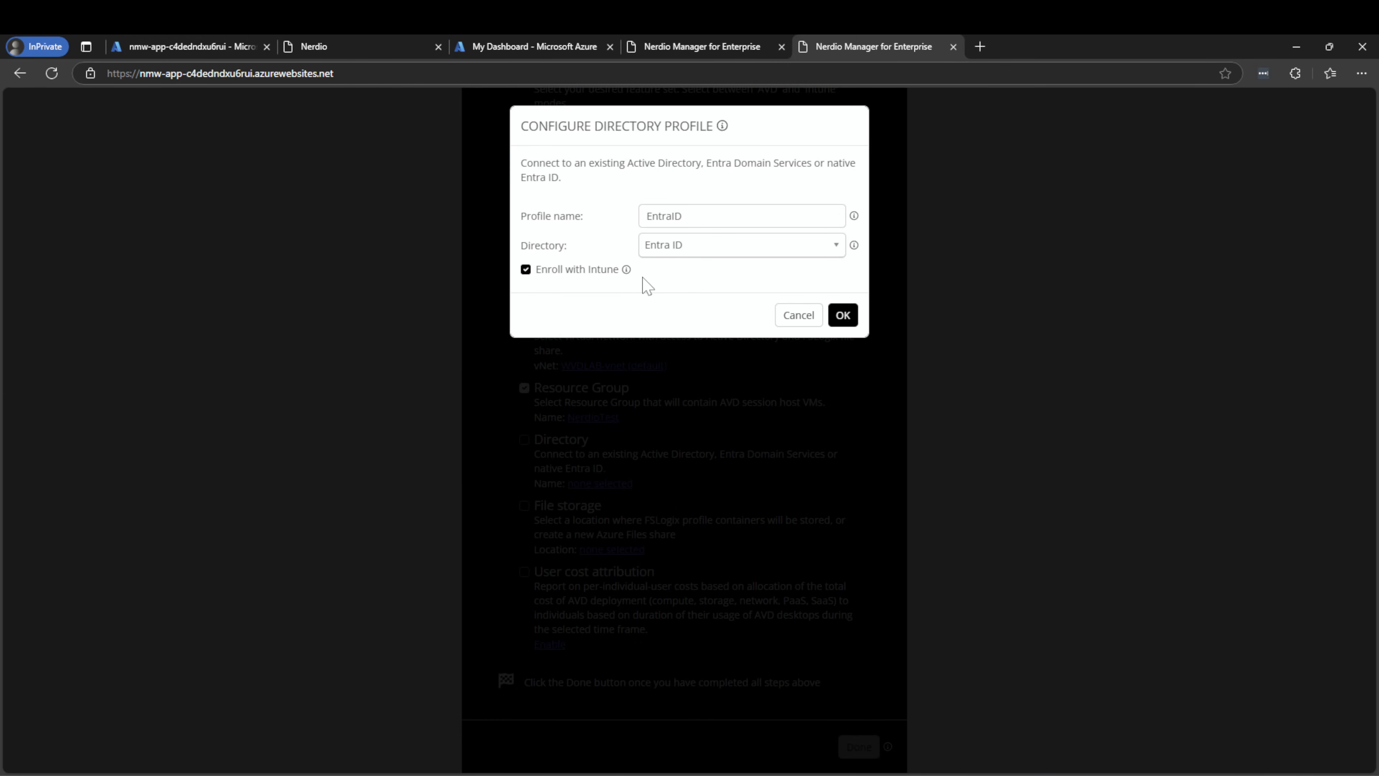
pyautogui.click(839, 317)
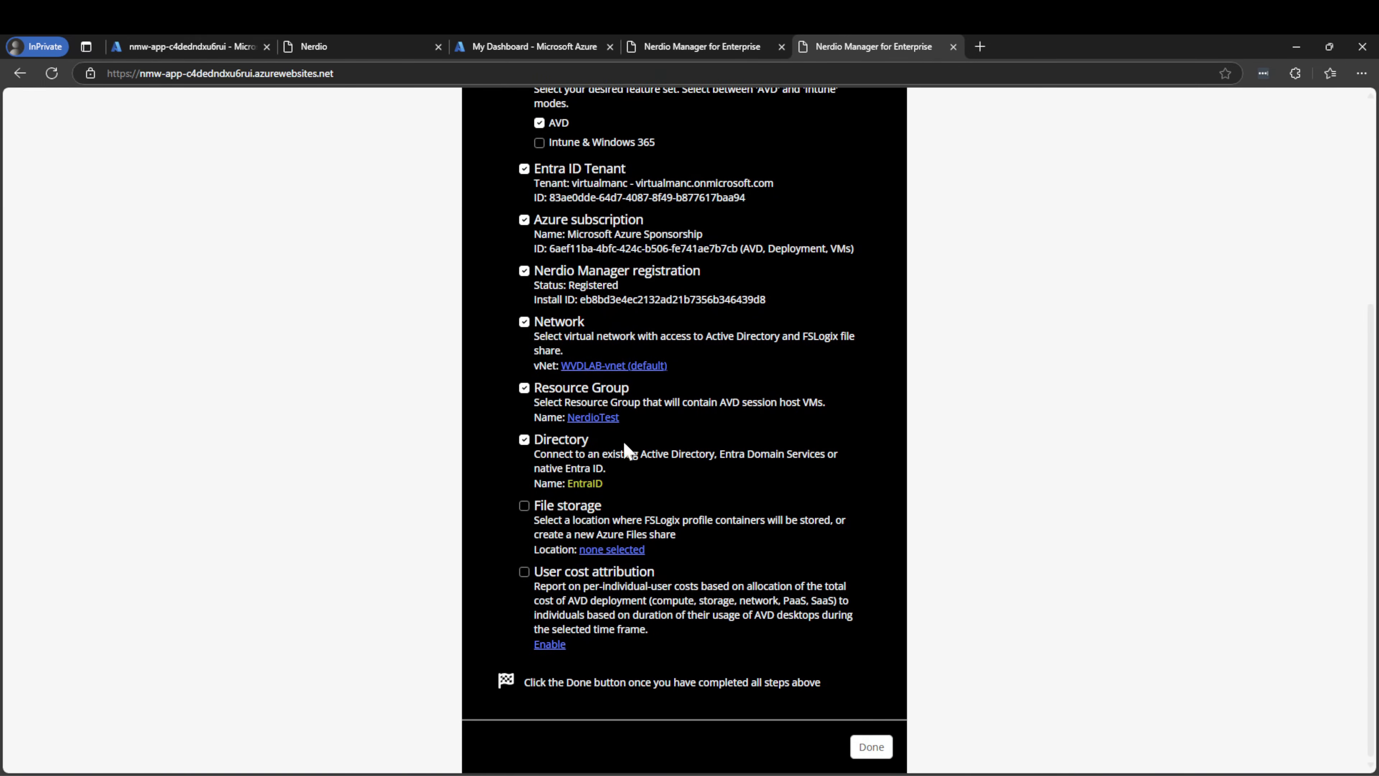
# Tick 'Skip this step for now' in the FSLogix storage dialog and confirm
pyautogui.click(580, 550)
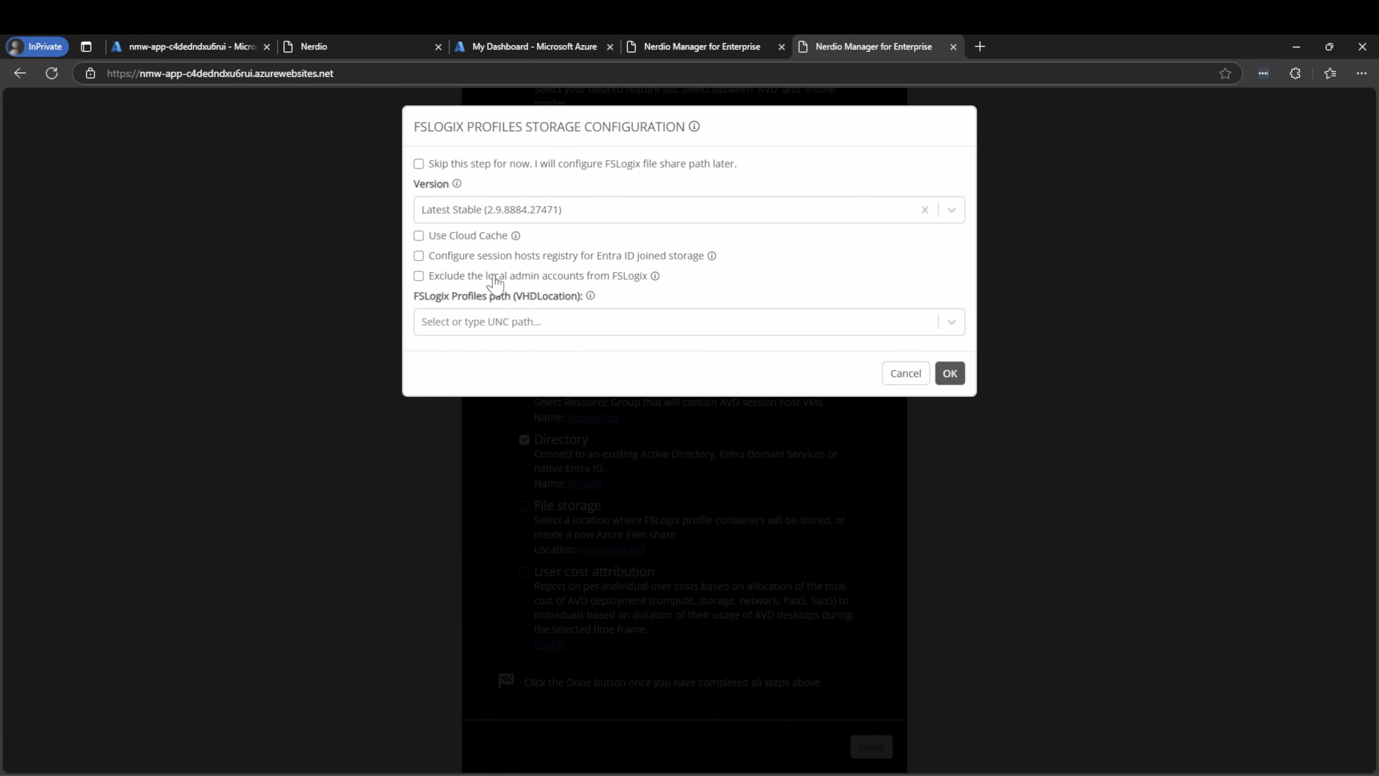
pyautogui.click(479, 322)
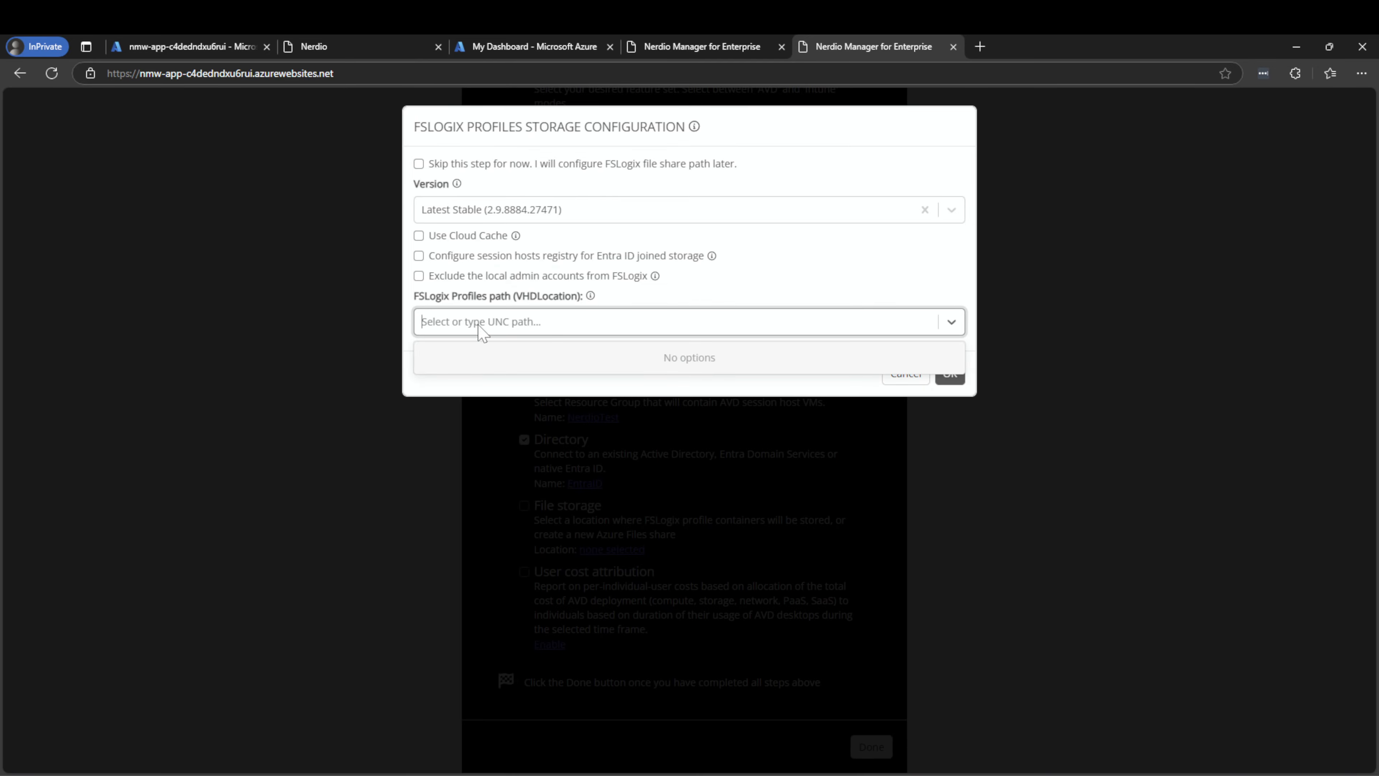
pyautogui.click(480, 322)
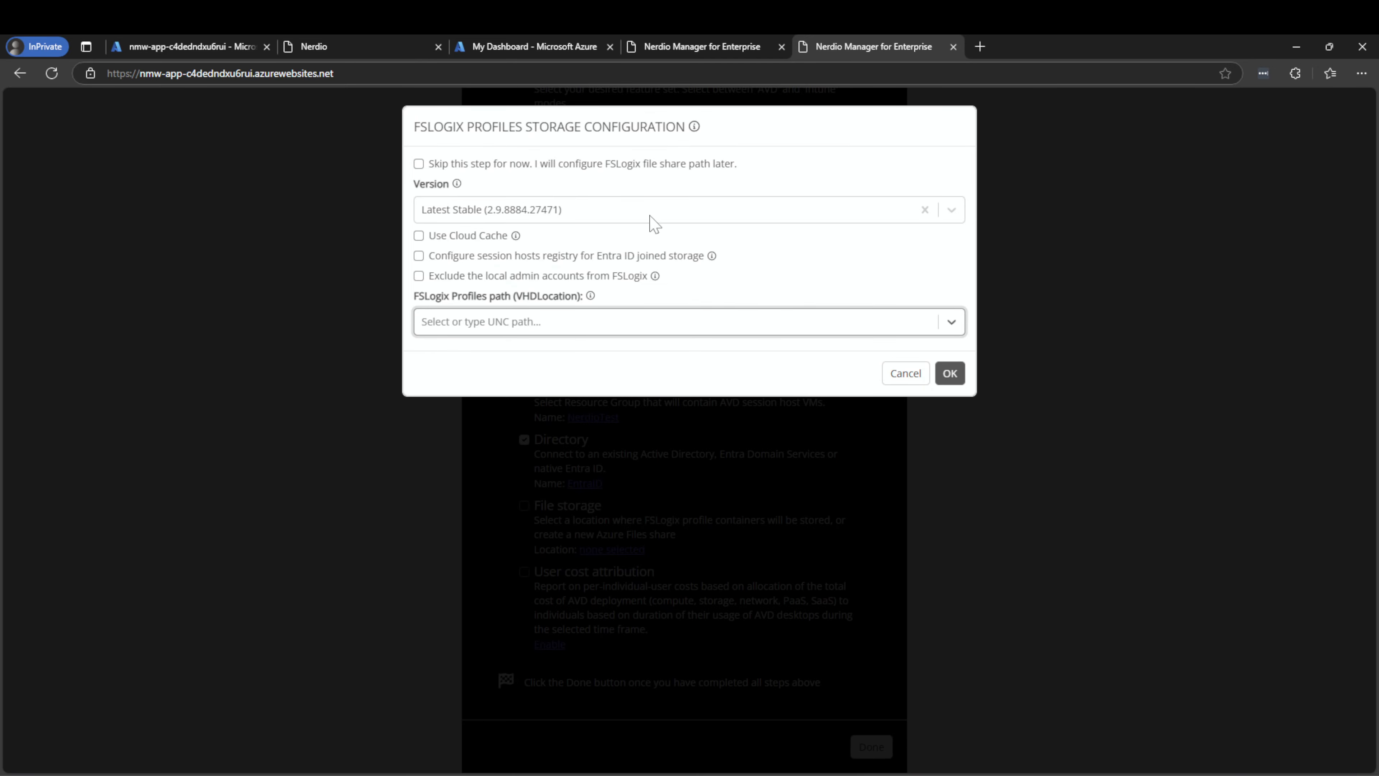
pyautogui.click(613, 166)
pyautogui.click(950, 209)
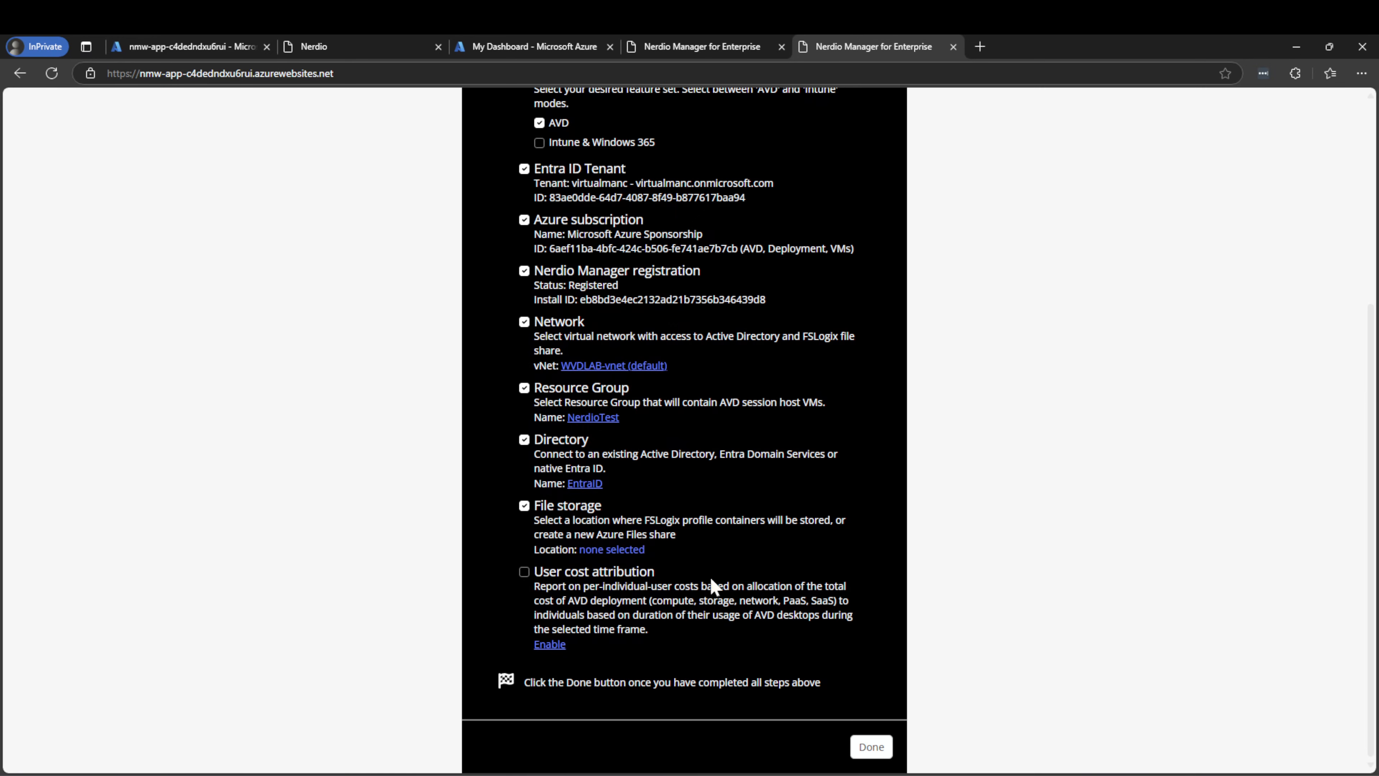
# Submit the setup checklist and open the tenant admin consent page in a new tab
pyautogui.click(872, 747)
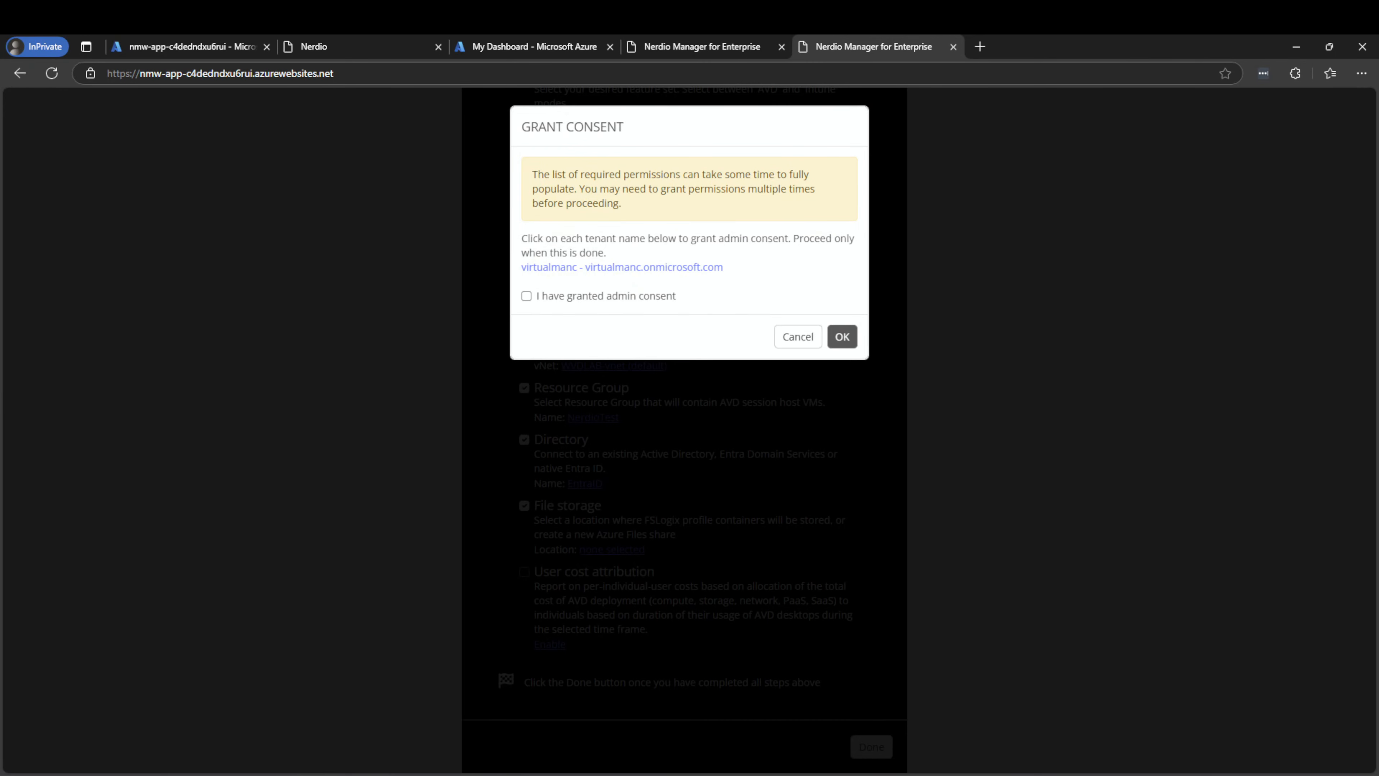
pyautogui.rightClick(625, 268)
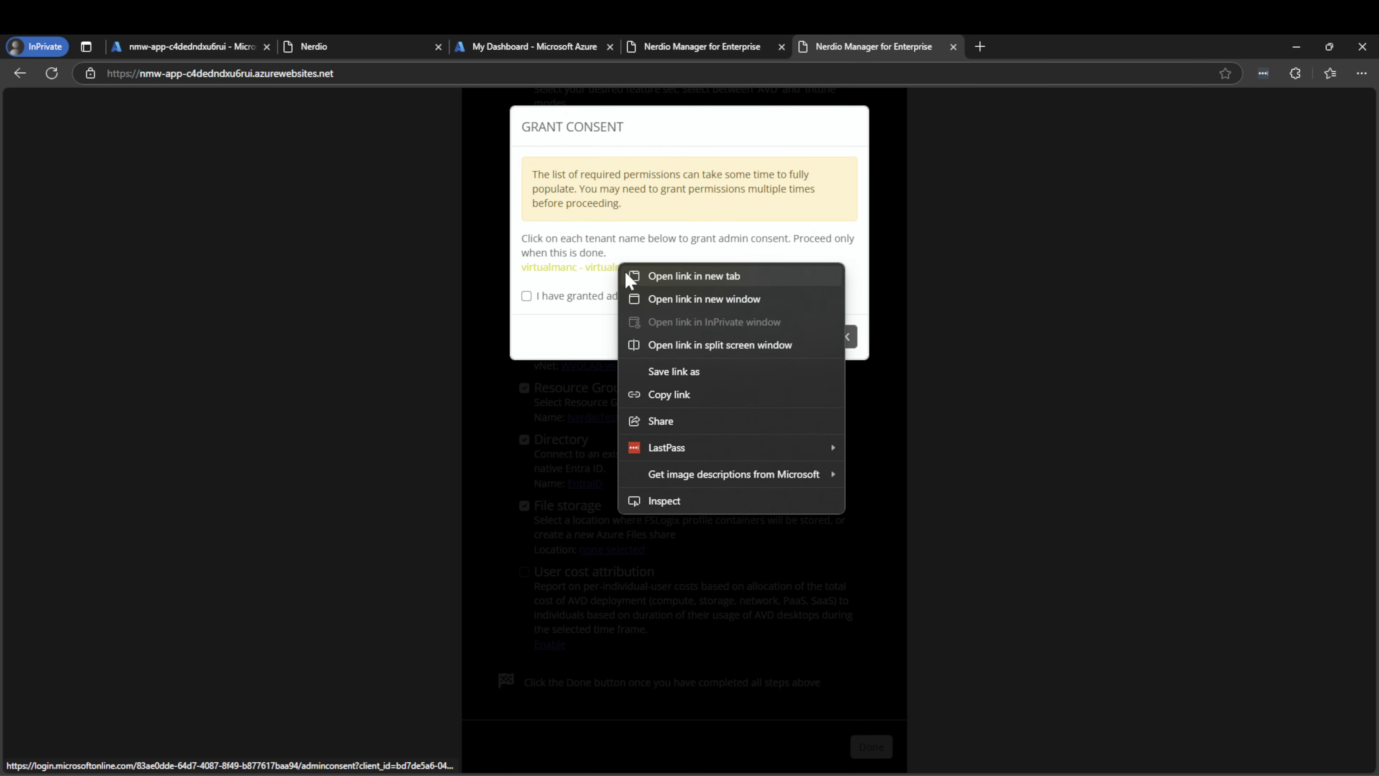
pyautogui.click(632, 277)
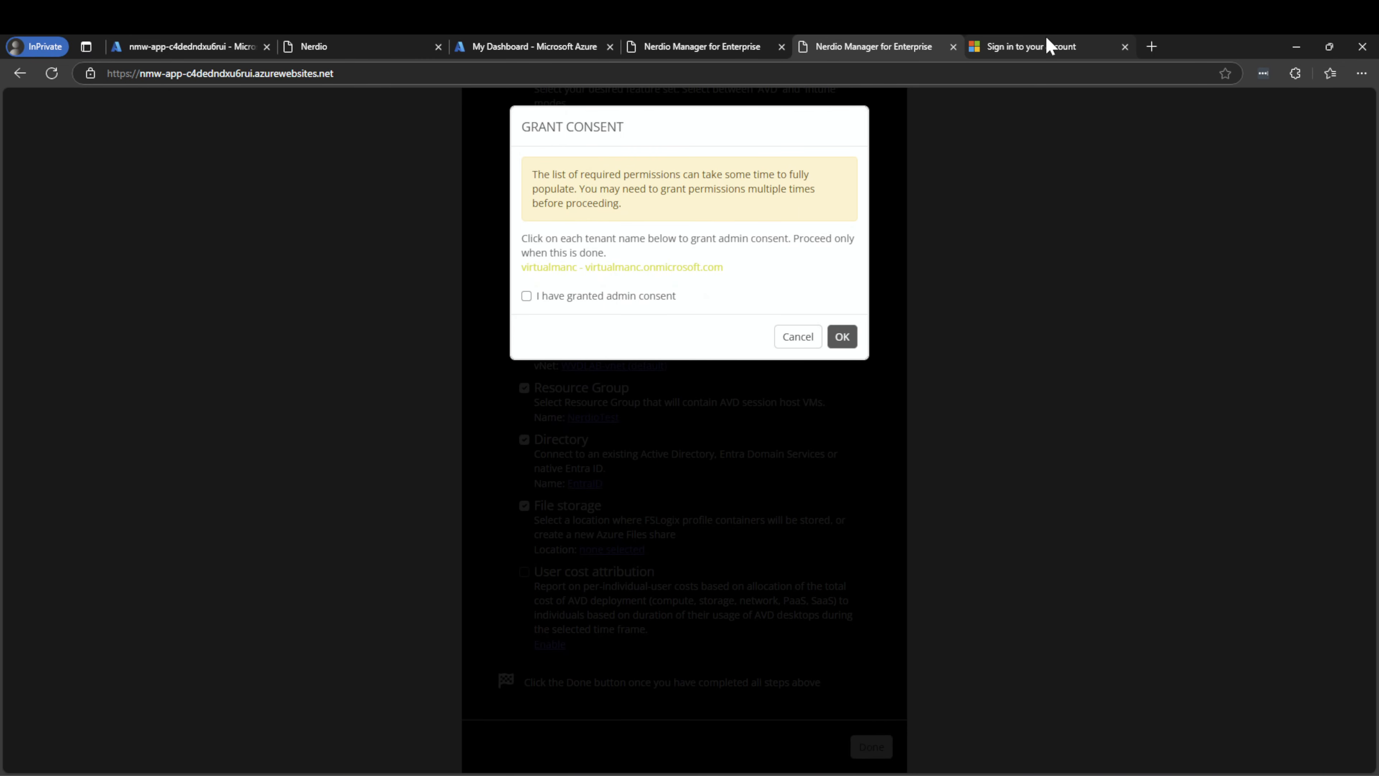
pyautogui.click(1045, 44)
# Sign in as admin, accept the nerdio-nmw-app permissions, and confirm consent was granted
pyautogui.click(739, 438)
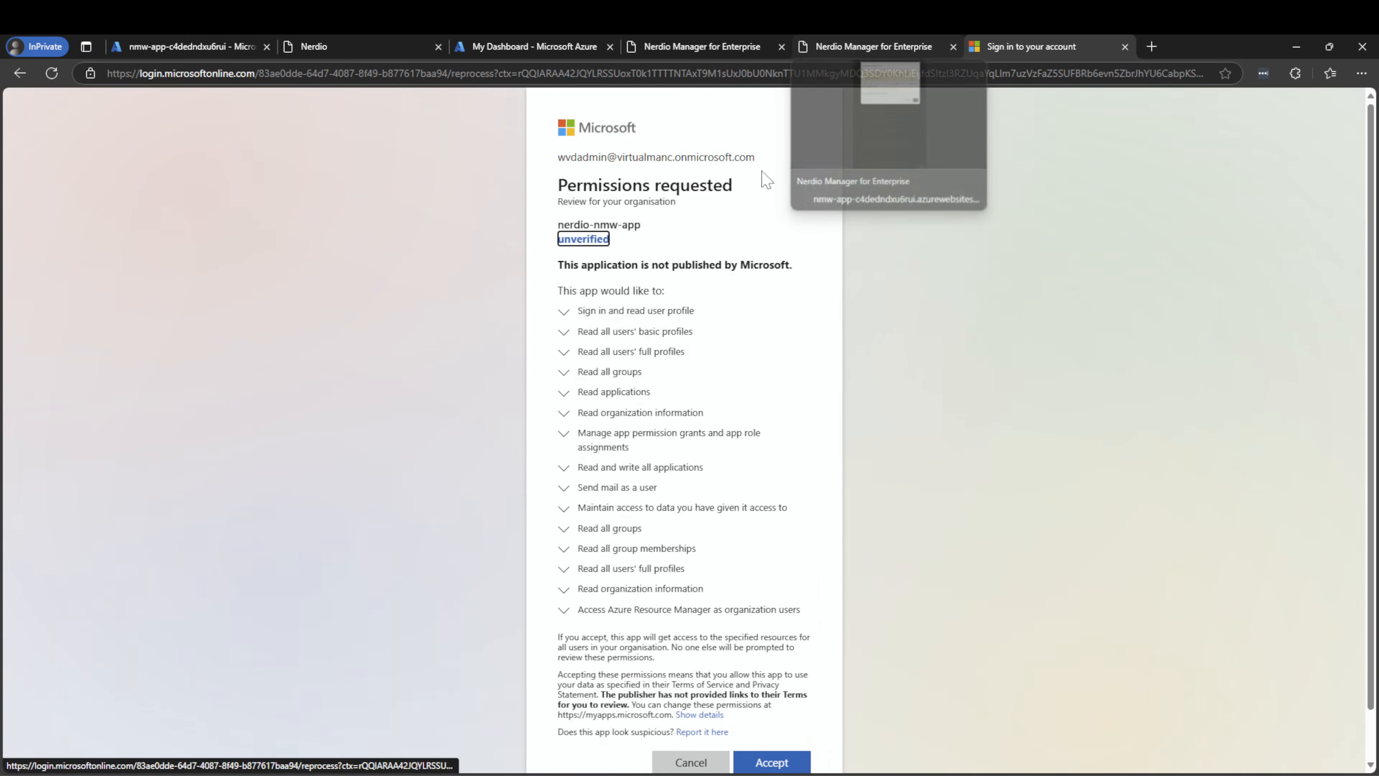
pyautogui.scroll(-1, 768, 410)
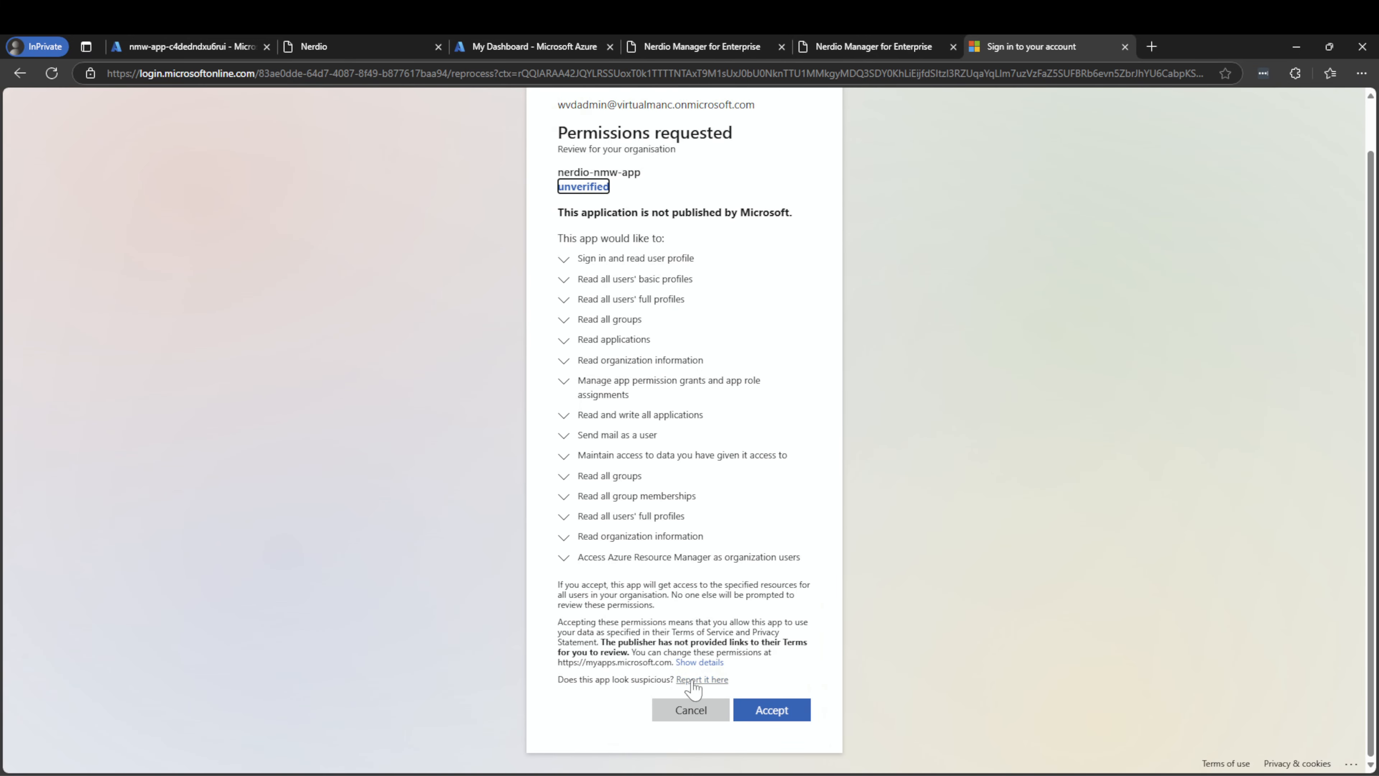
pyautogui.click(784, 715)
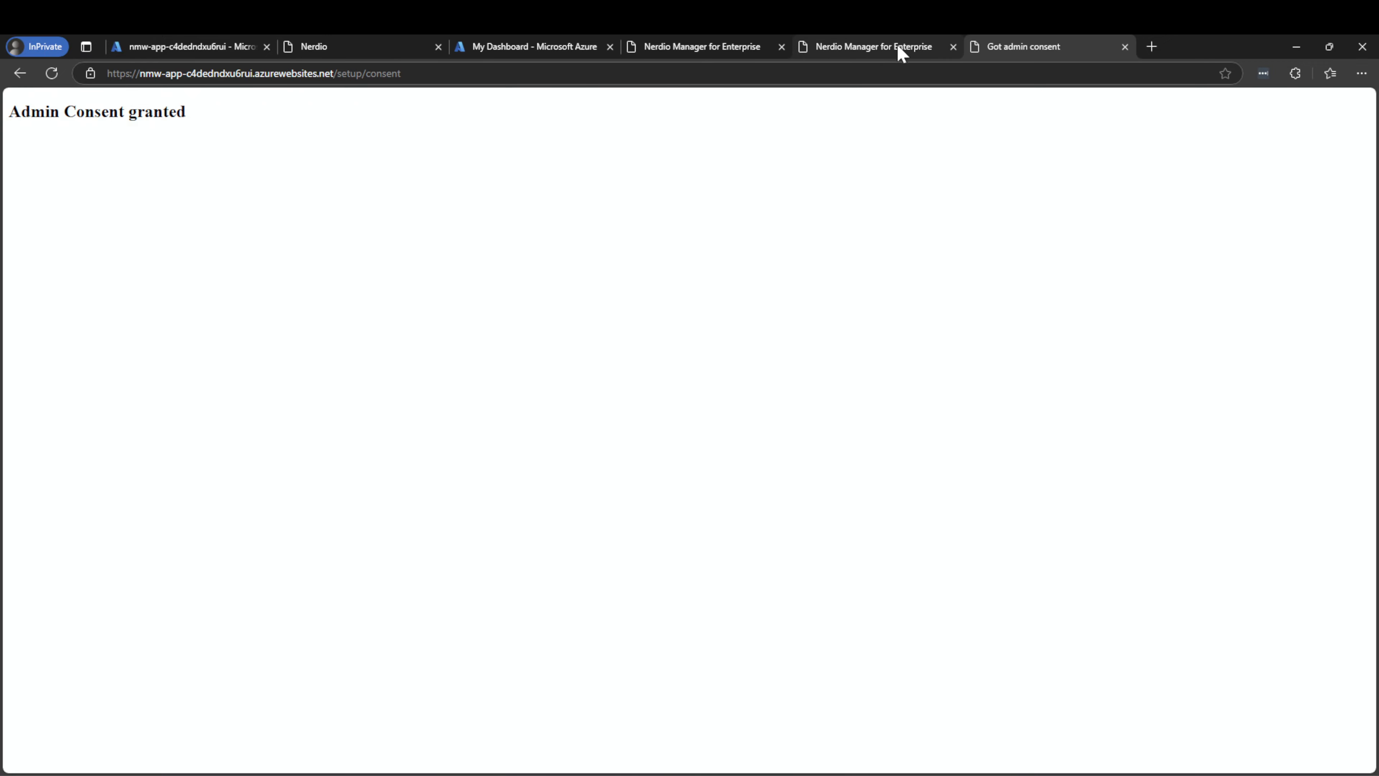
pyautogui.click(901, 53)
pyautogui.click(588, 299)
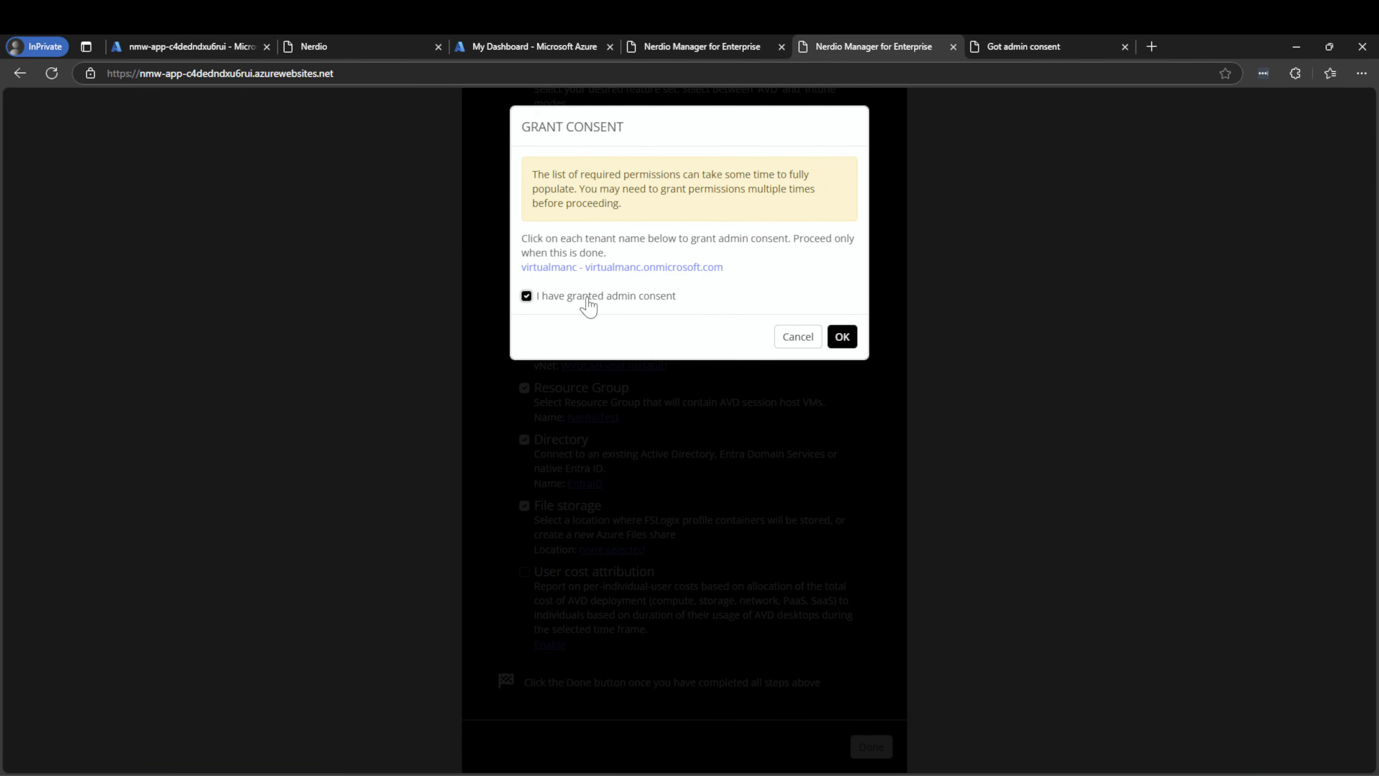
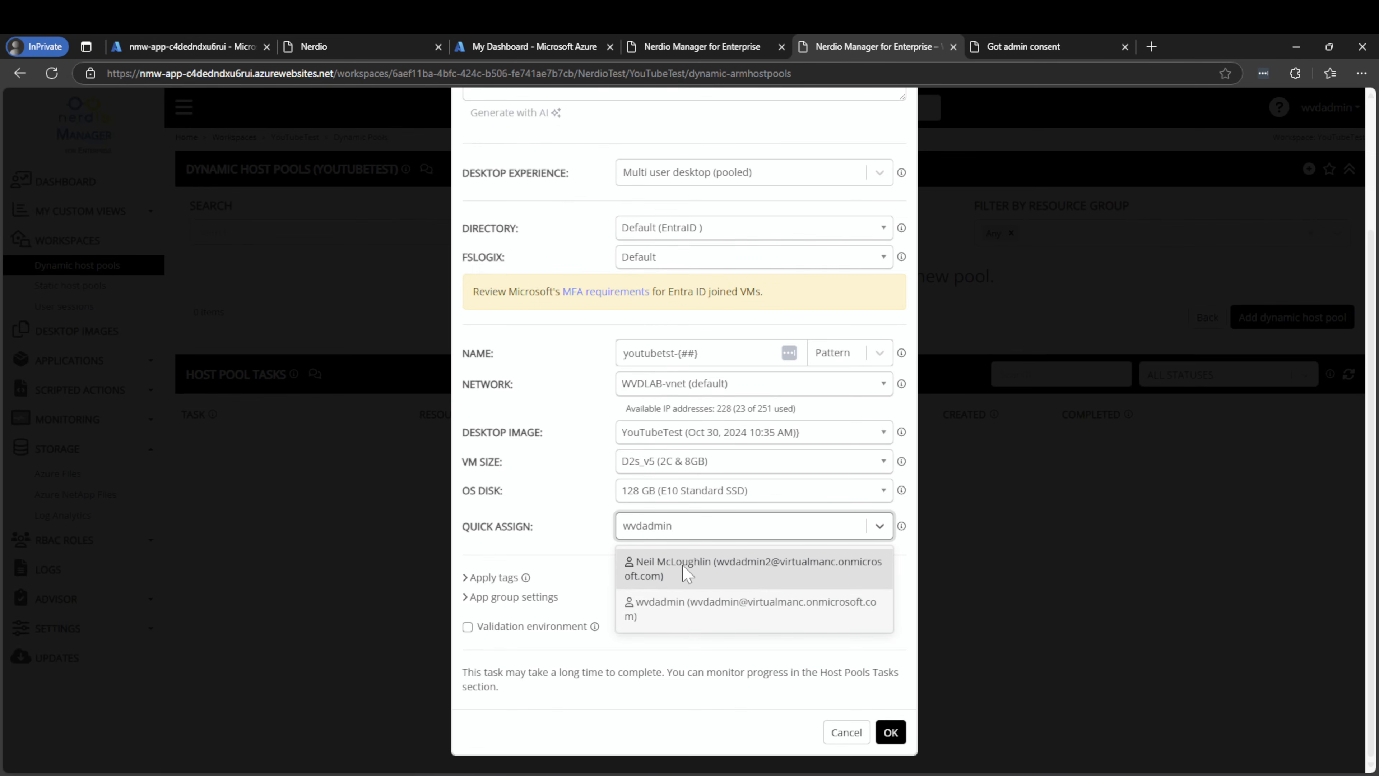
# Quick-assign the admin user, toggle Validation environment on and back off, and submit the pool
pyautogui.click(683, 603)
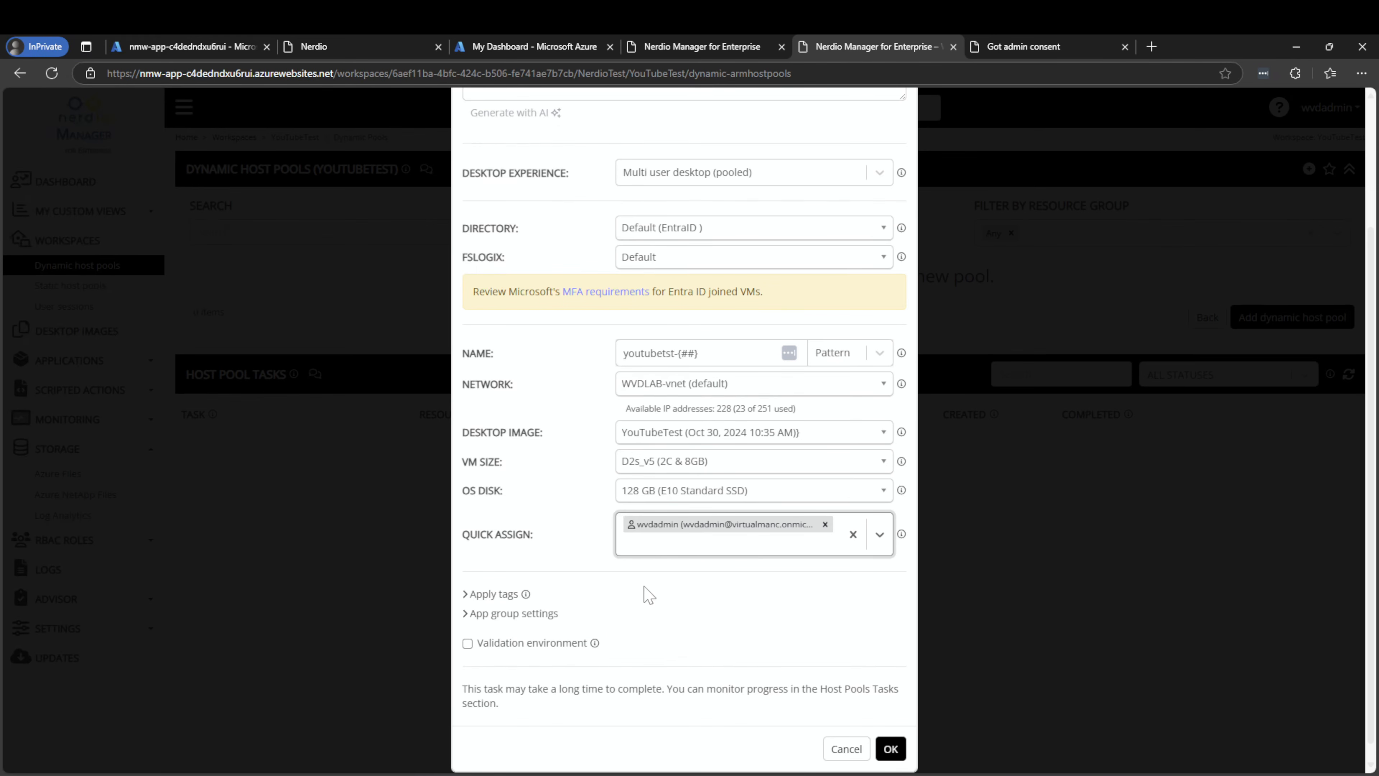
pyautogui.click(506, 652)
pyautogui.click(519, 649)
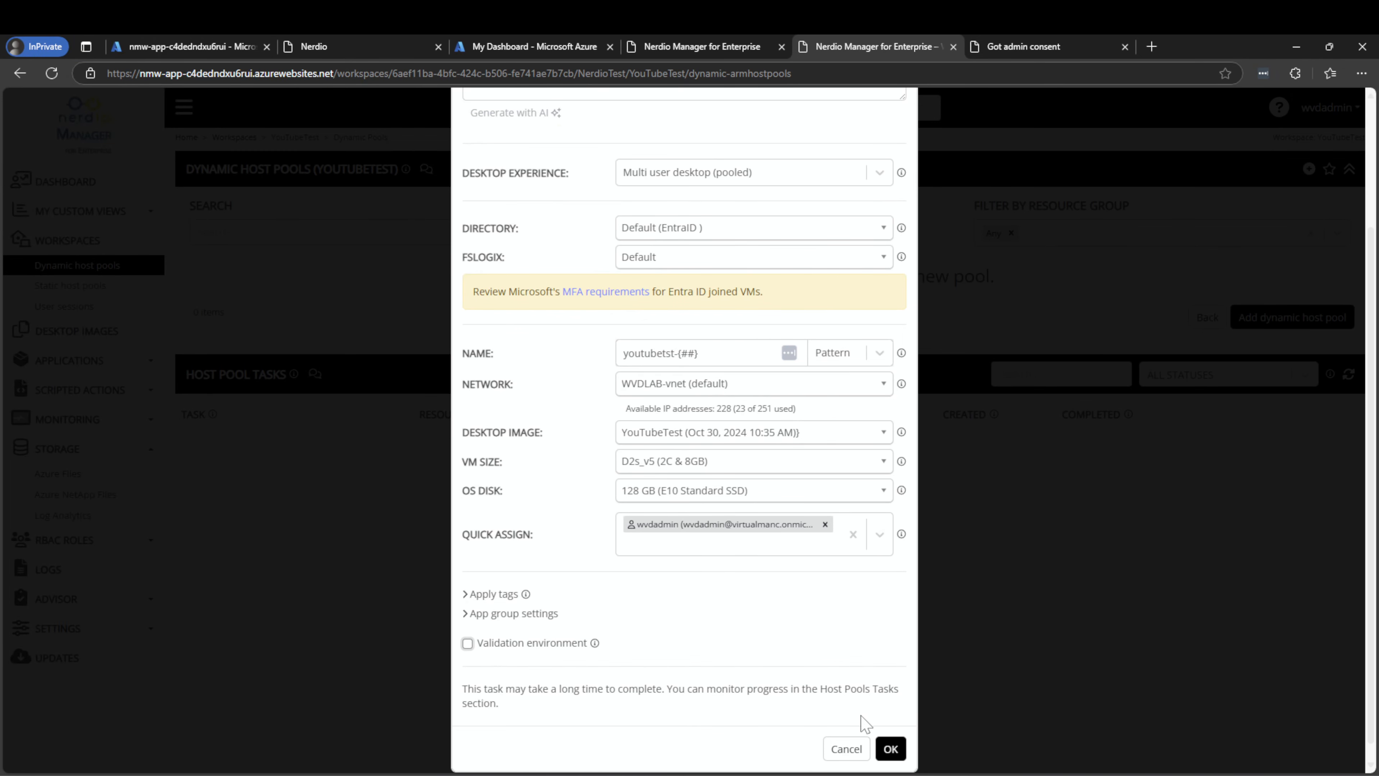
pyautogui.click(889, 748)
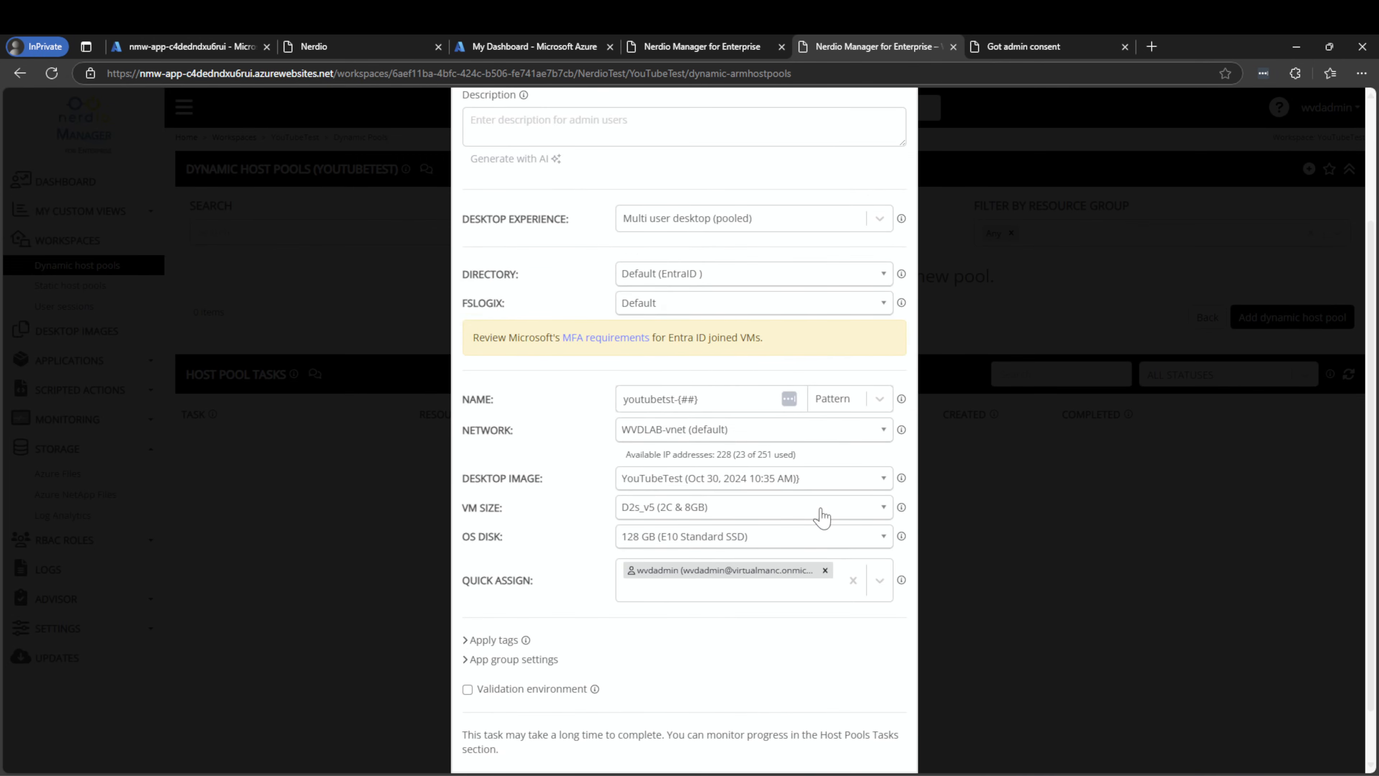
pyautogui.scroll(3, 819, 508)
pyautogui.scroll(-2, 622, 227)
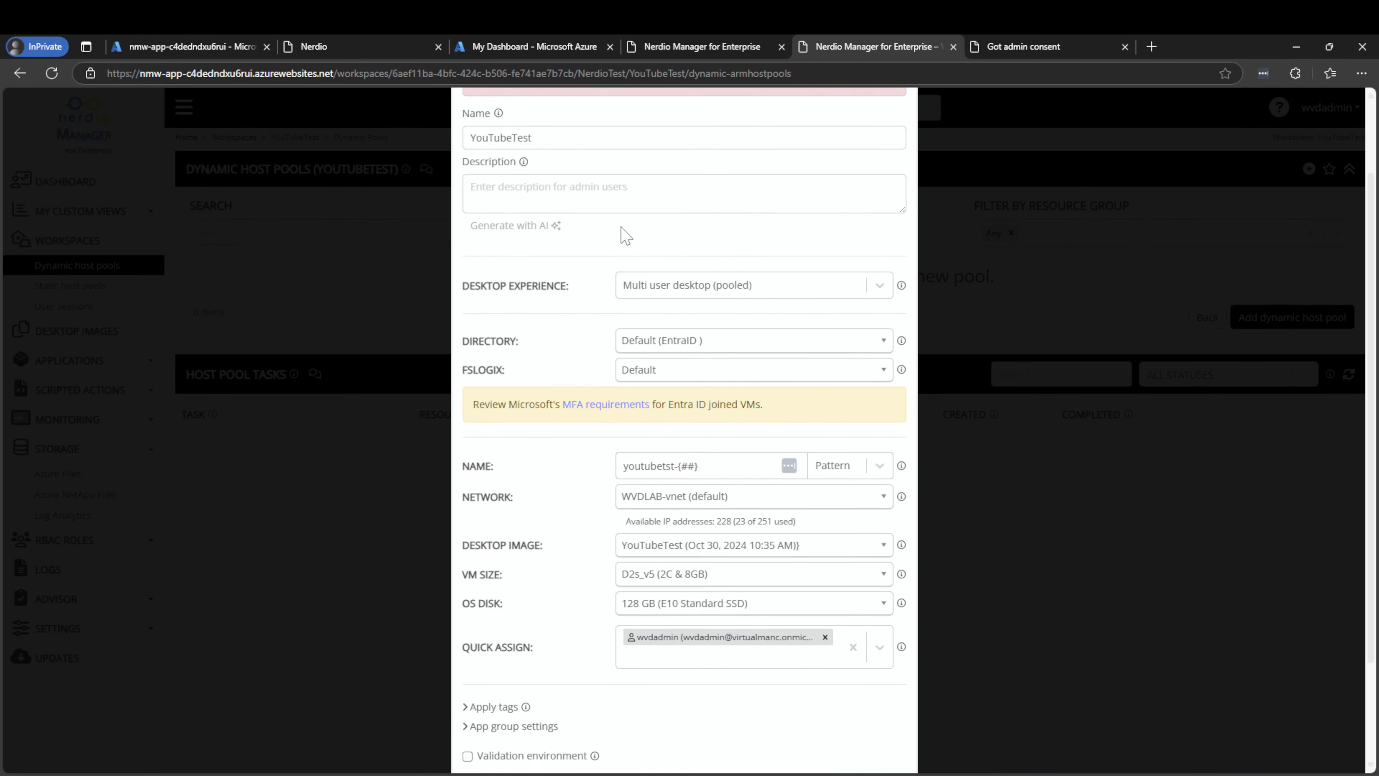
pyautogui.scroll(-1, 623, 277)
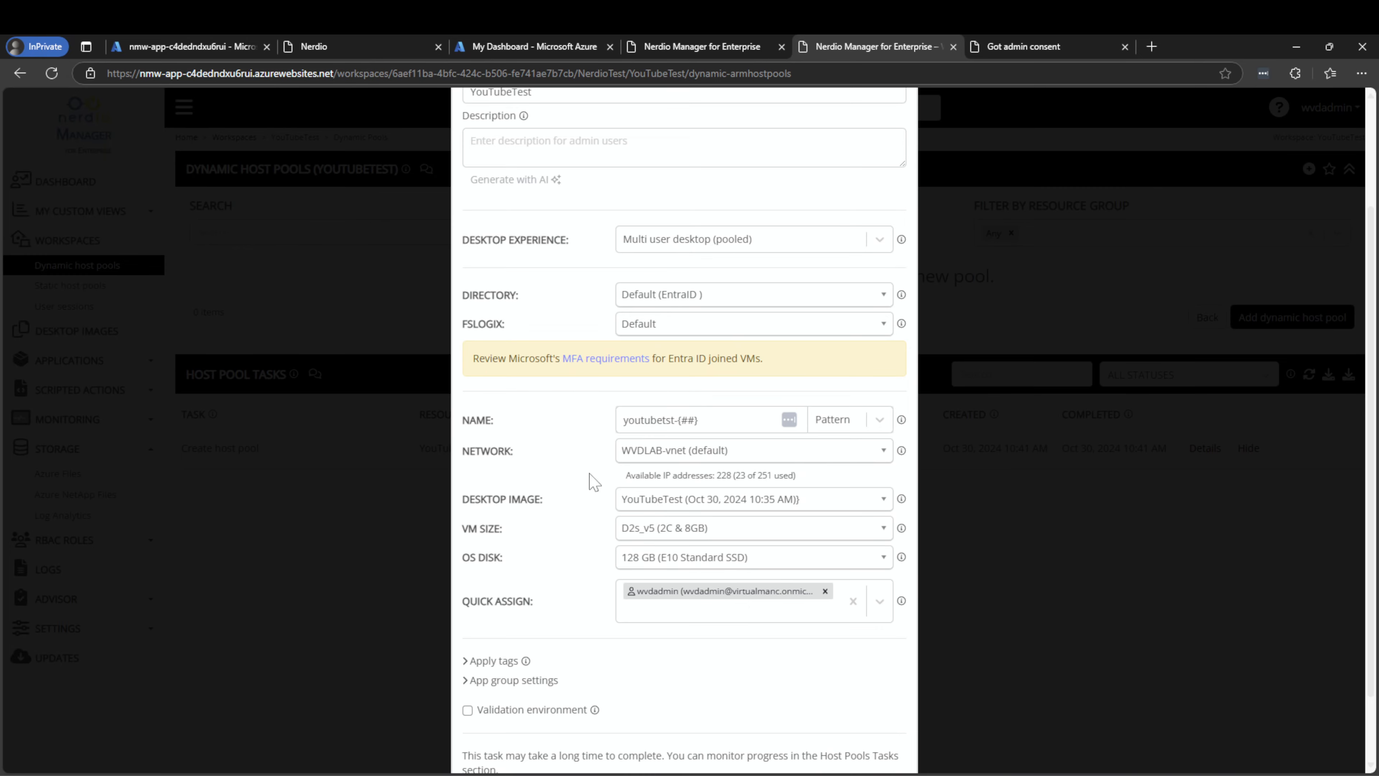
pyautogui.scroll(3, 565, 304)
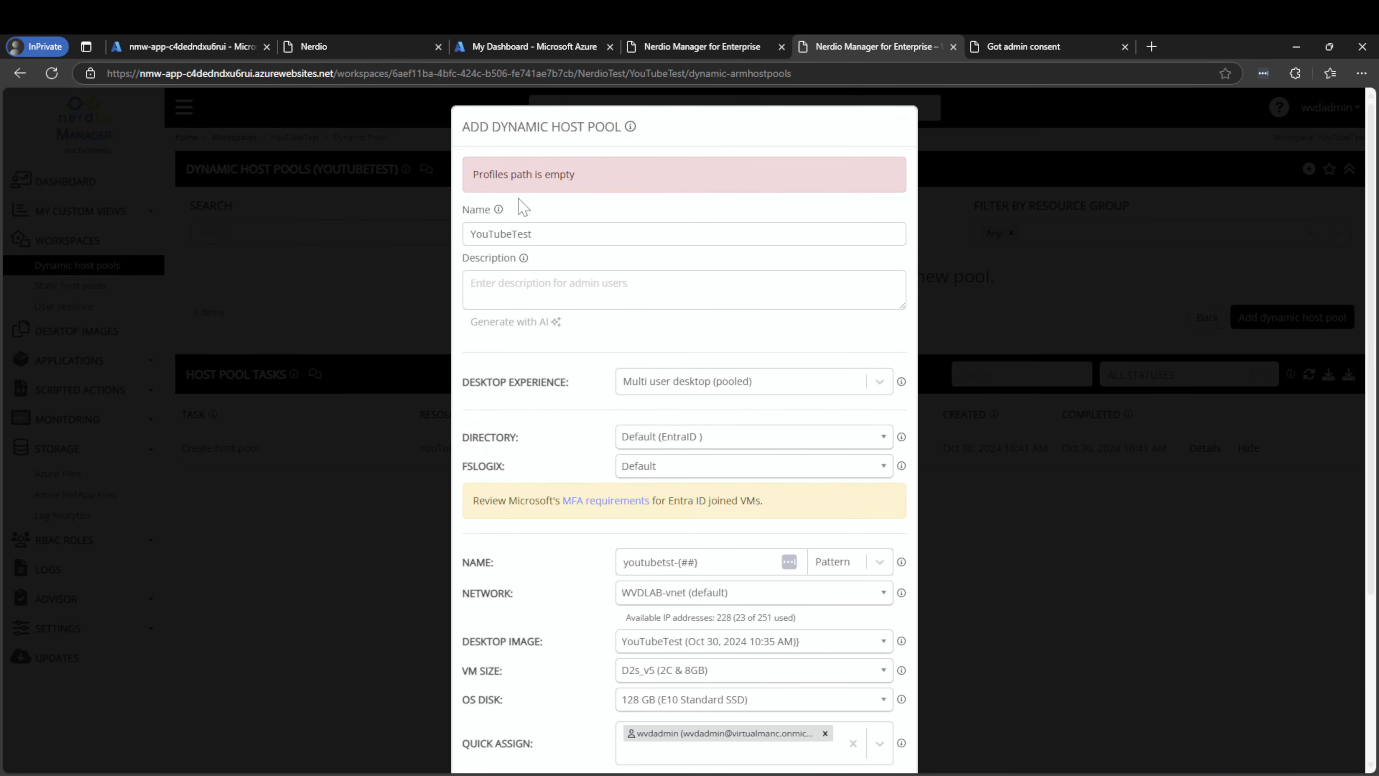
pyautogui.scroll(-5, 522, 206)
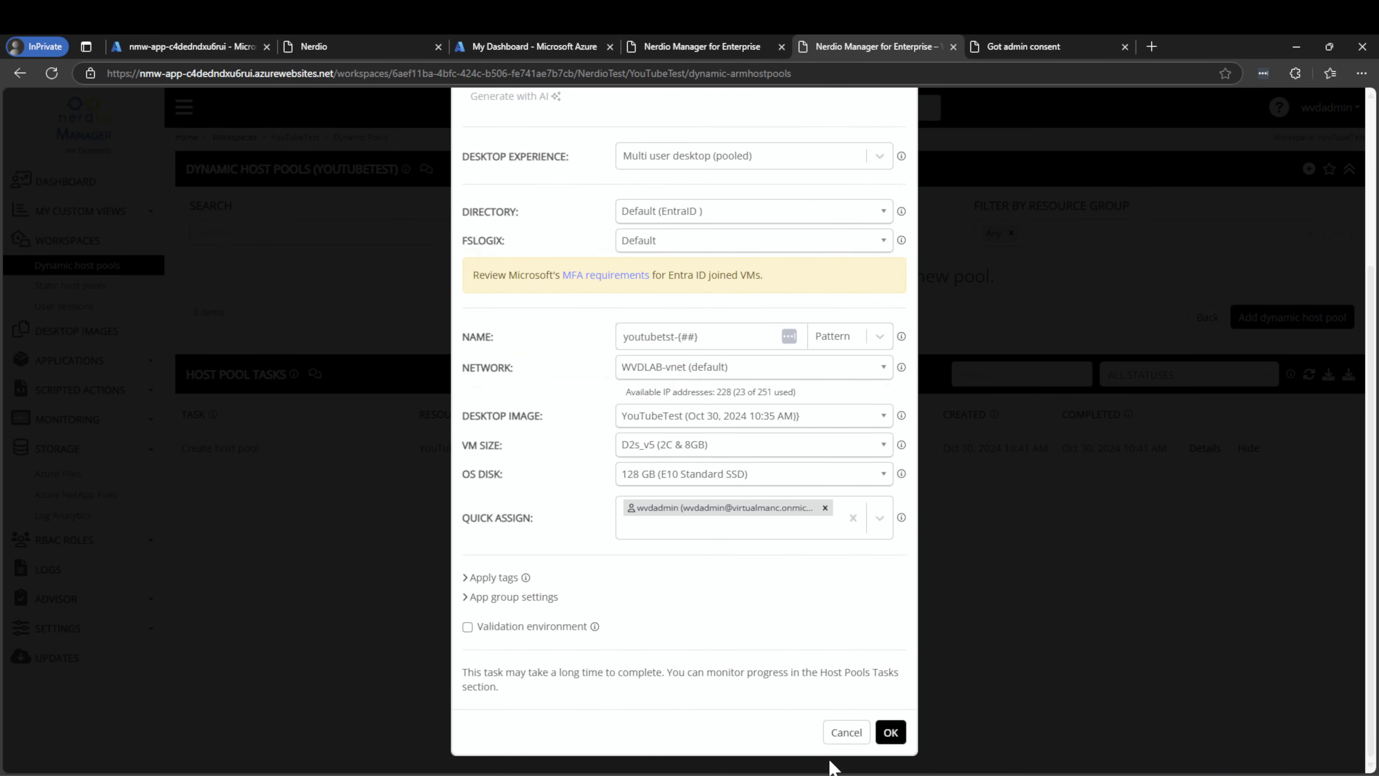
# Cancel the pool form and grant admin consent for virtualmancyoutube's Entra ID joining from Azure Files
pyautogui.click(839, 733)
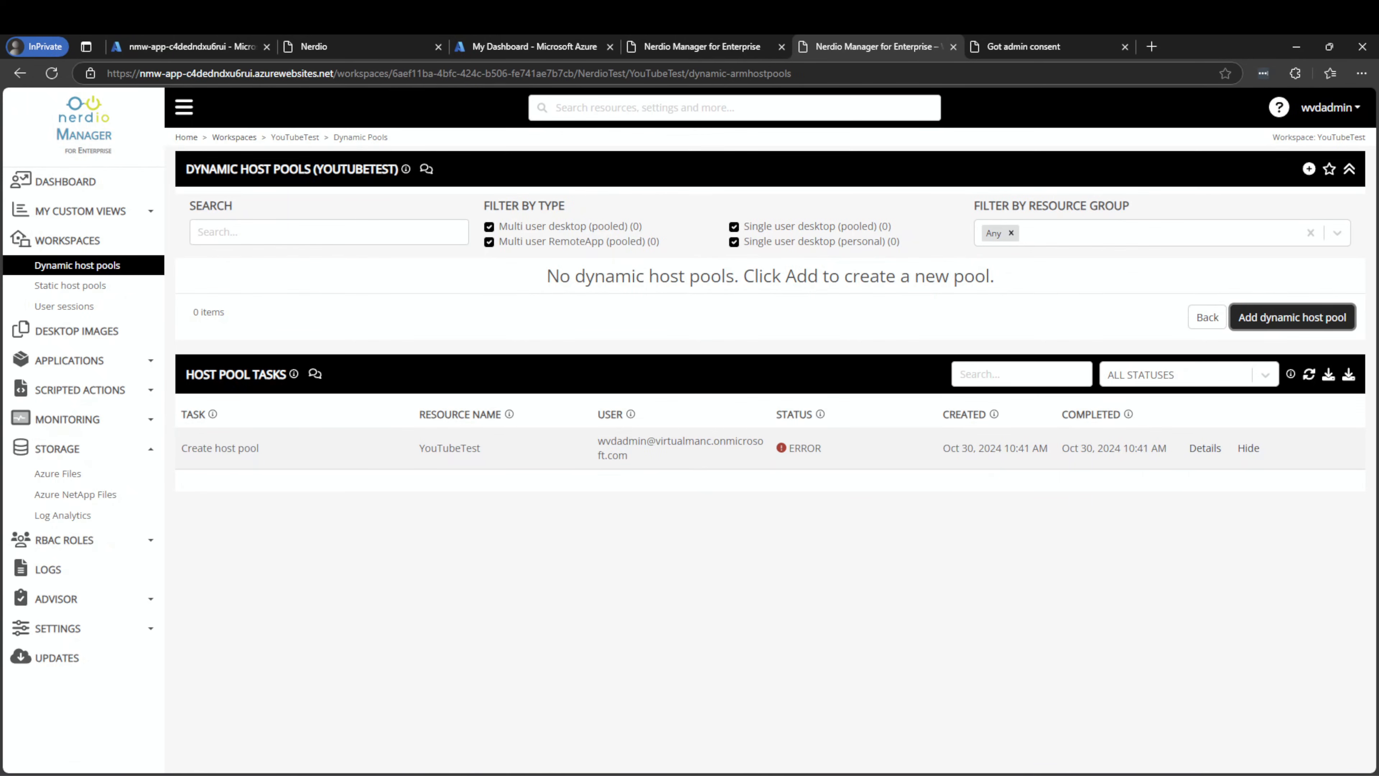
pyautogui.click(70, 473)
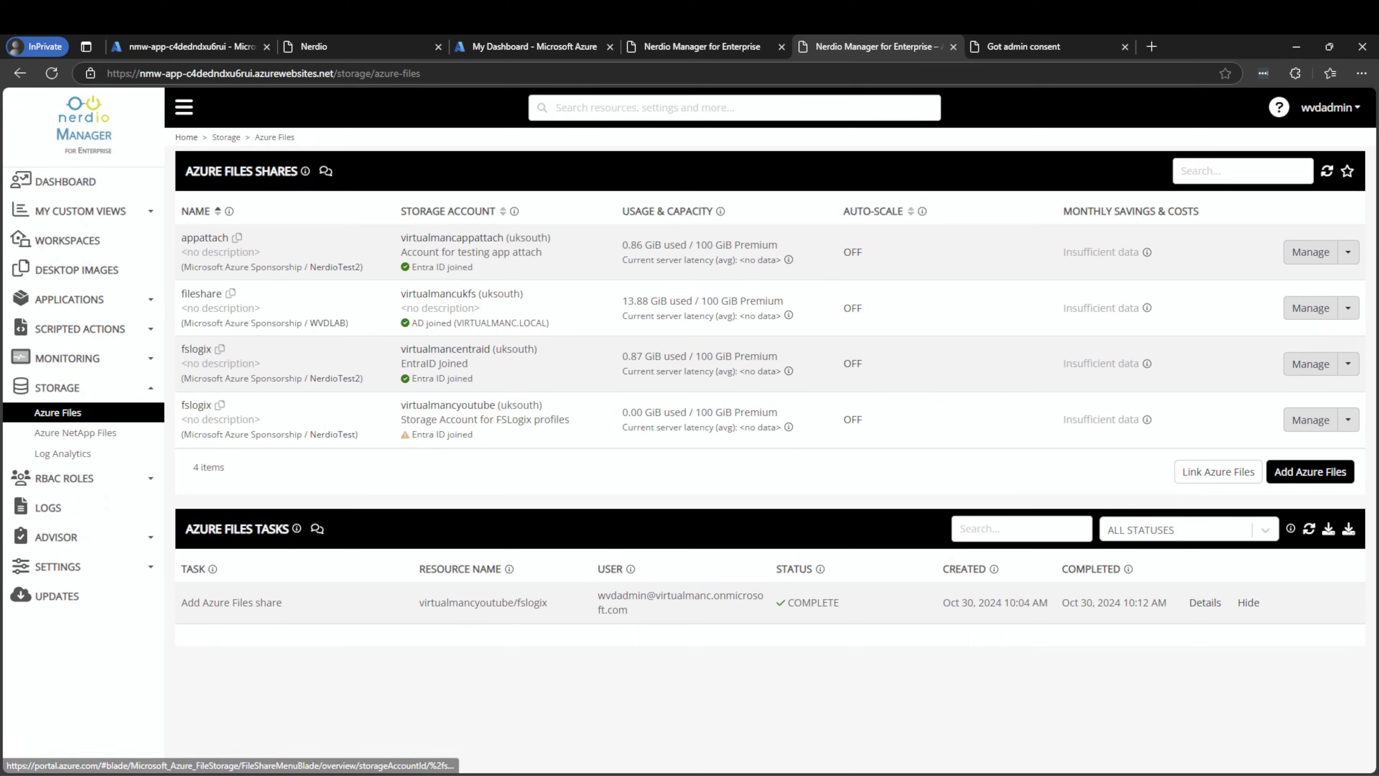
pyautogui.moveTo(404, 435)
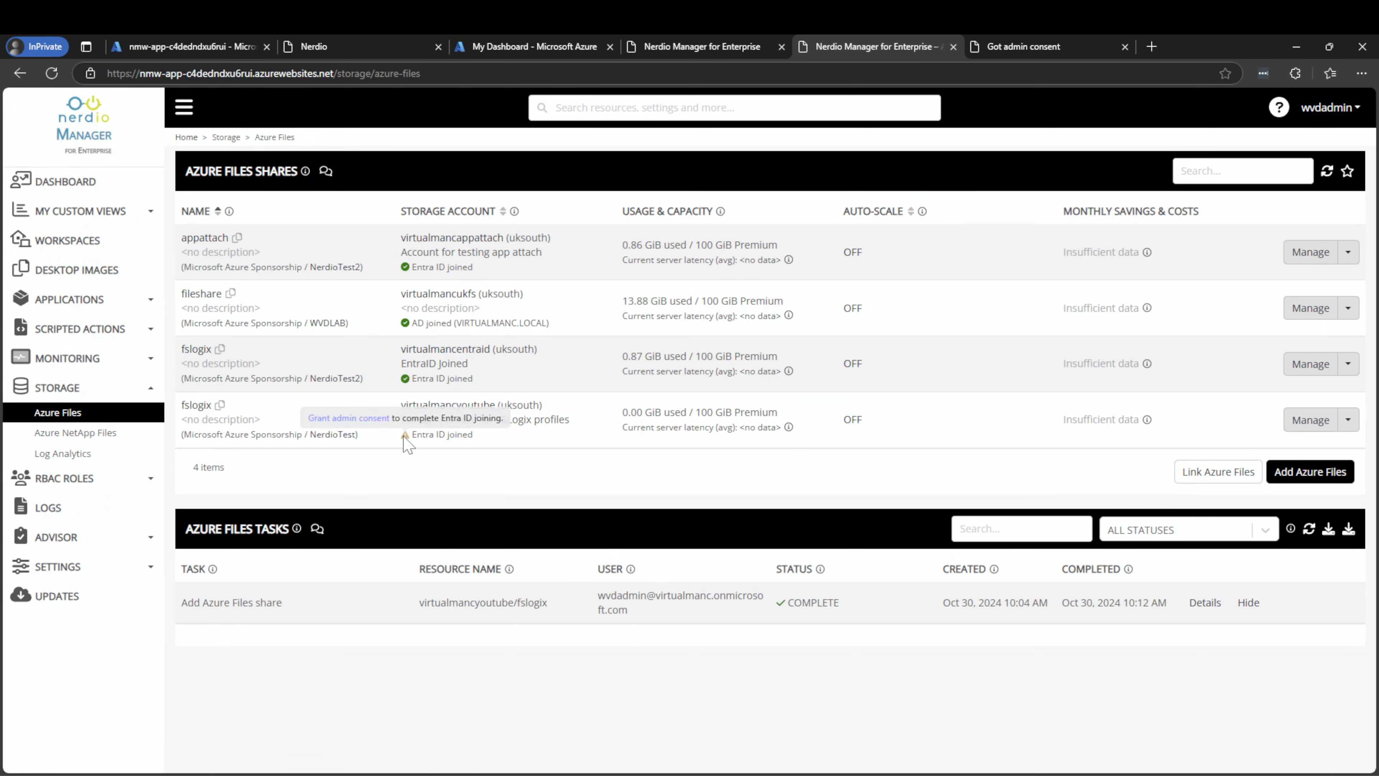
pyautogui.rightClick(361, 420)
pyautogui.click(402, 436)
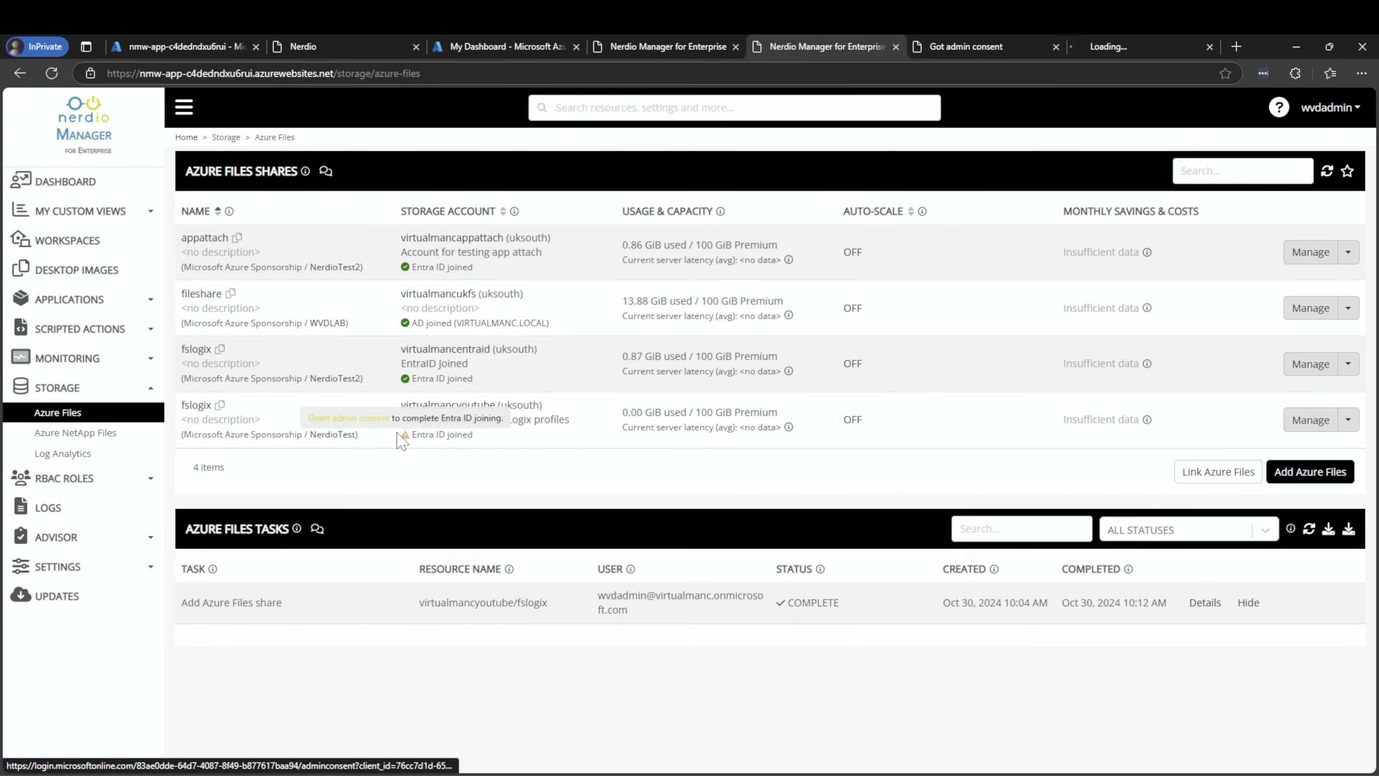
pyautogui.click(1097, 46)
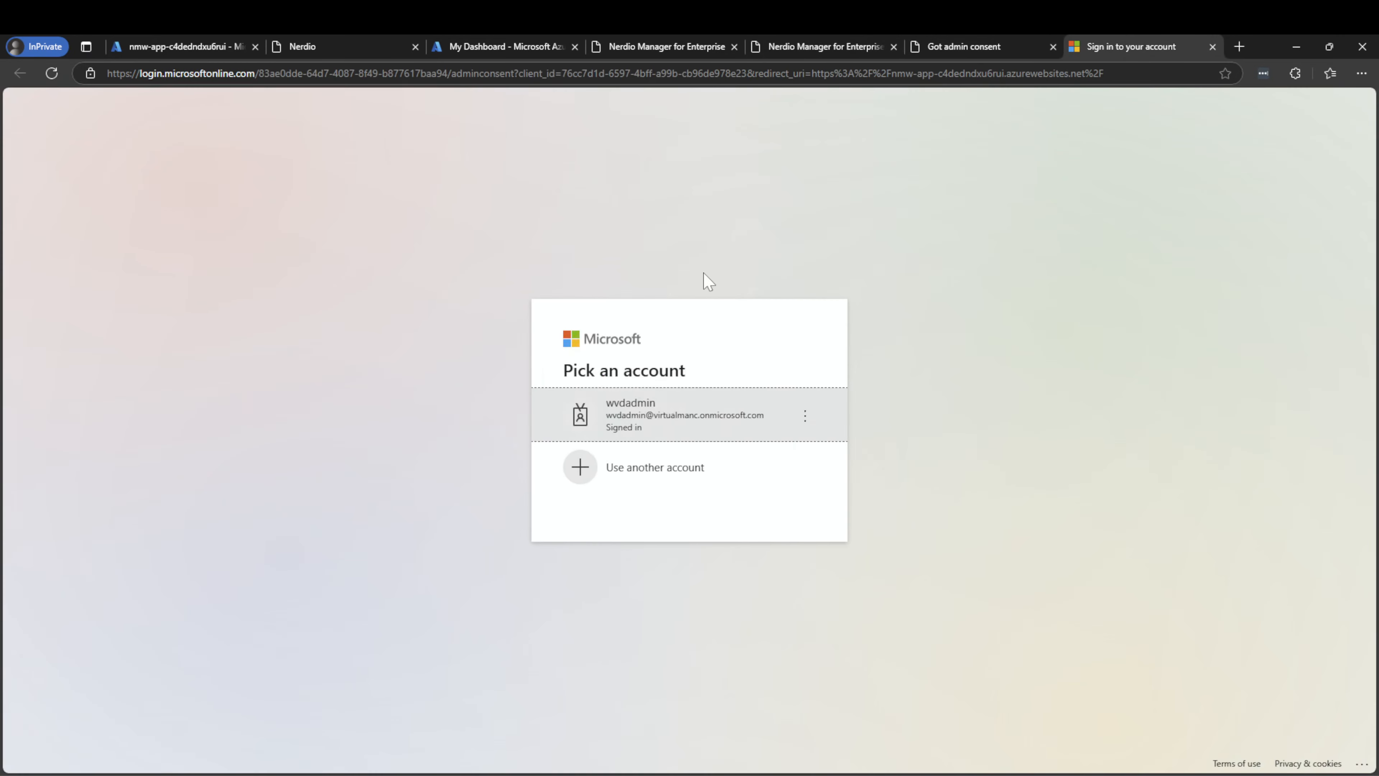
pyautogui.click(646, 434)
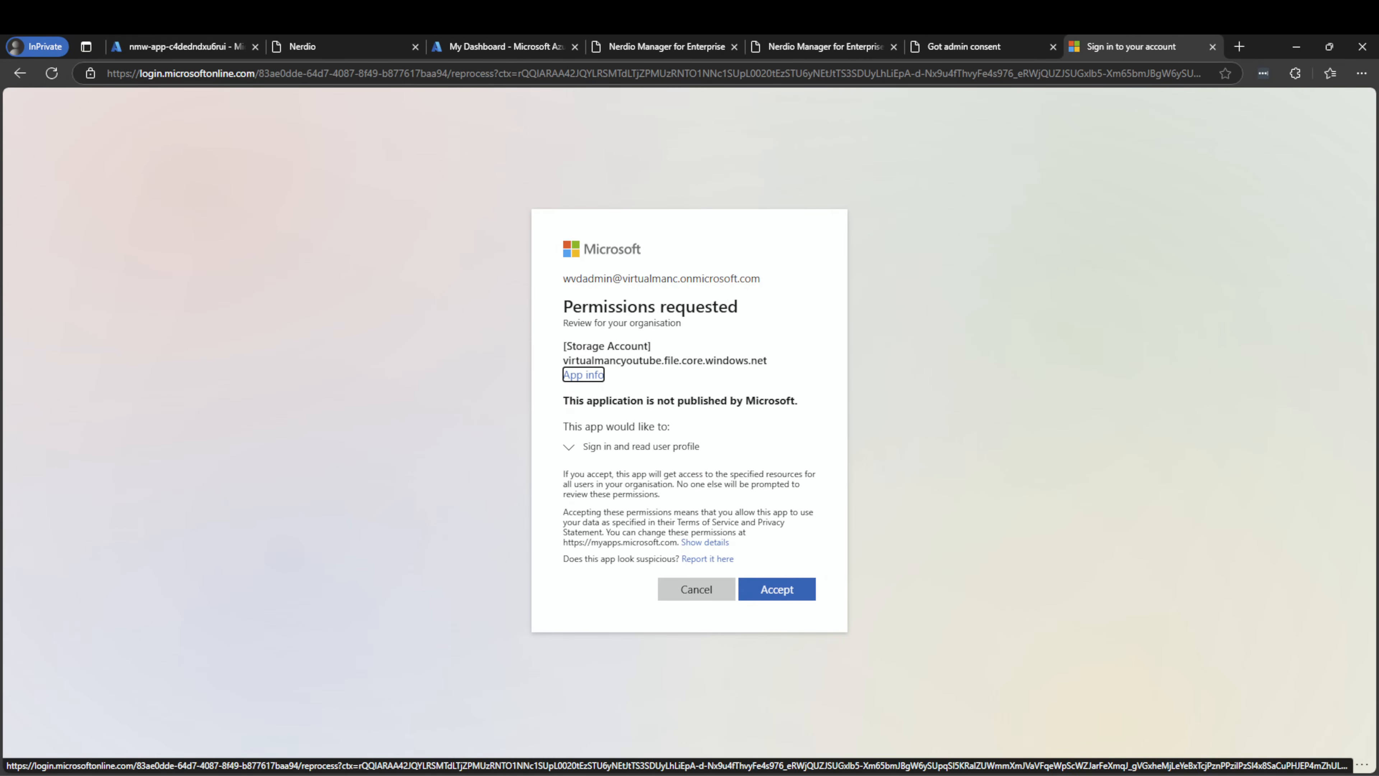
pyautogui.click(757, 590)
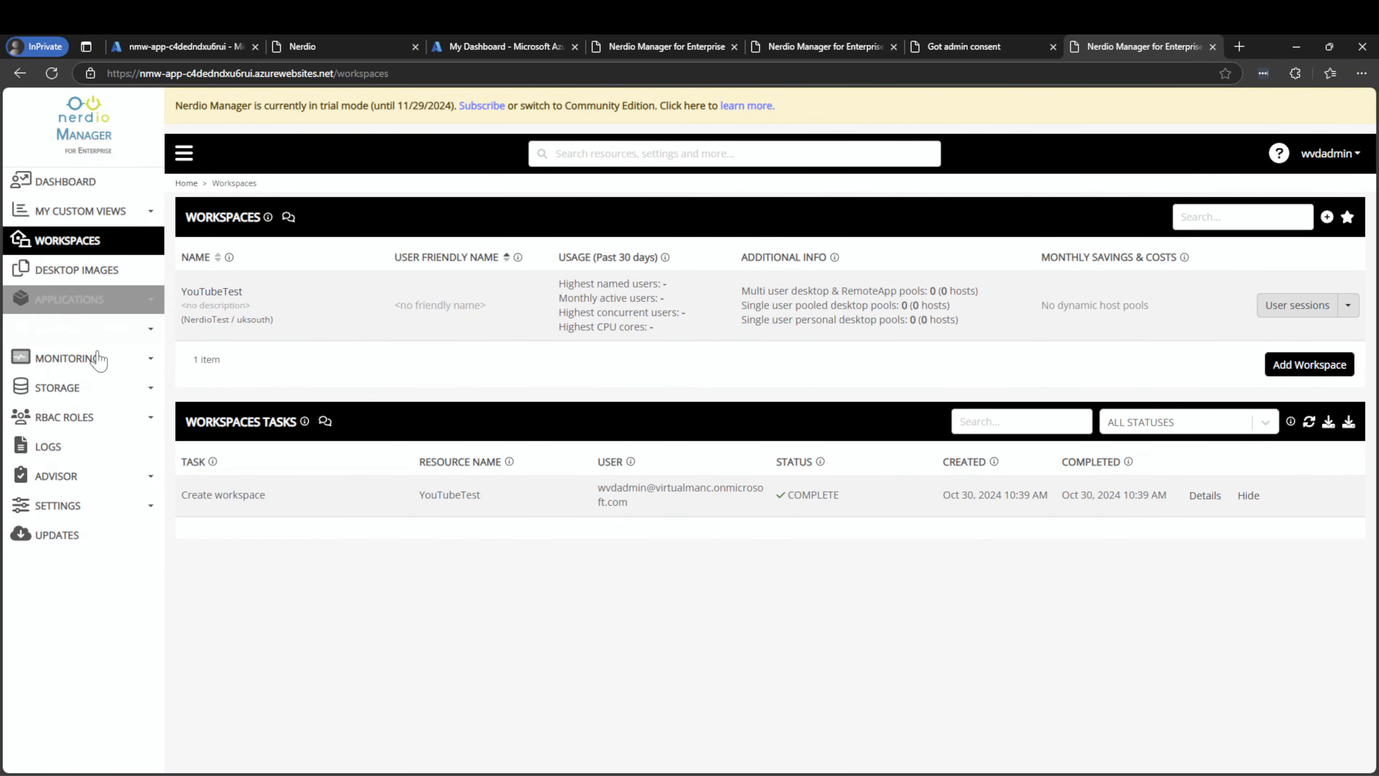
# Go from Storage > Azure Files to the Settings > Integrations page
pyautogui.click(60, 387)
pyautogui.click(80, 413)
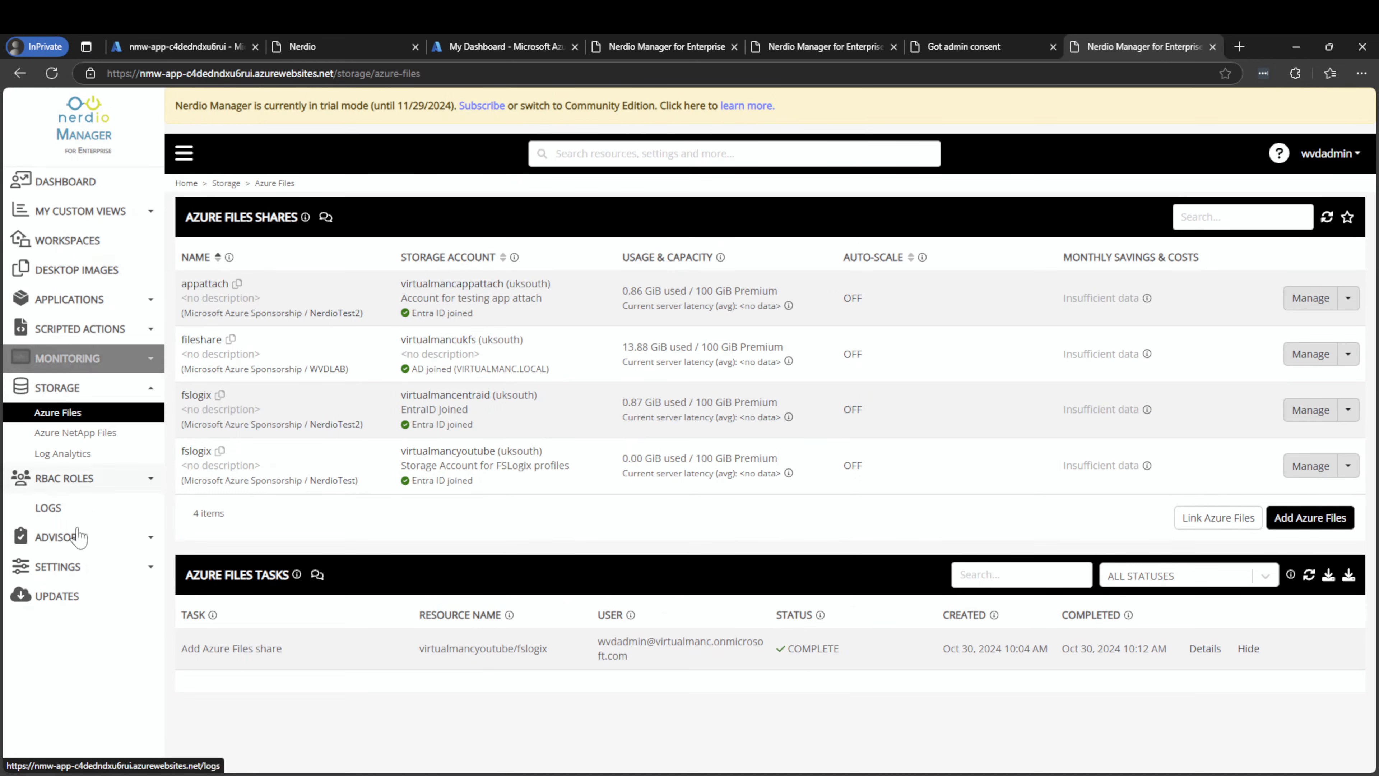
pyautogui.click(76, 567)
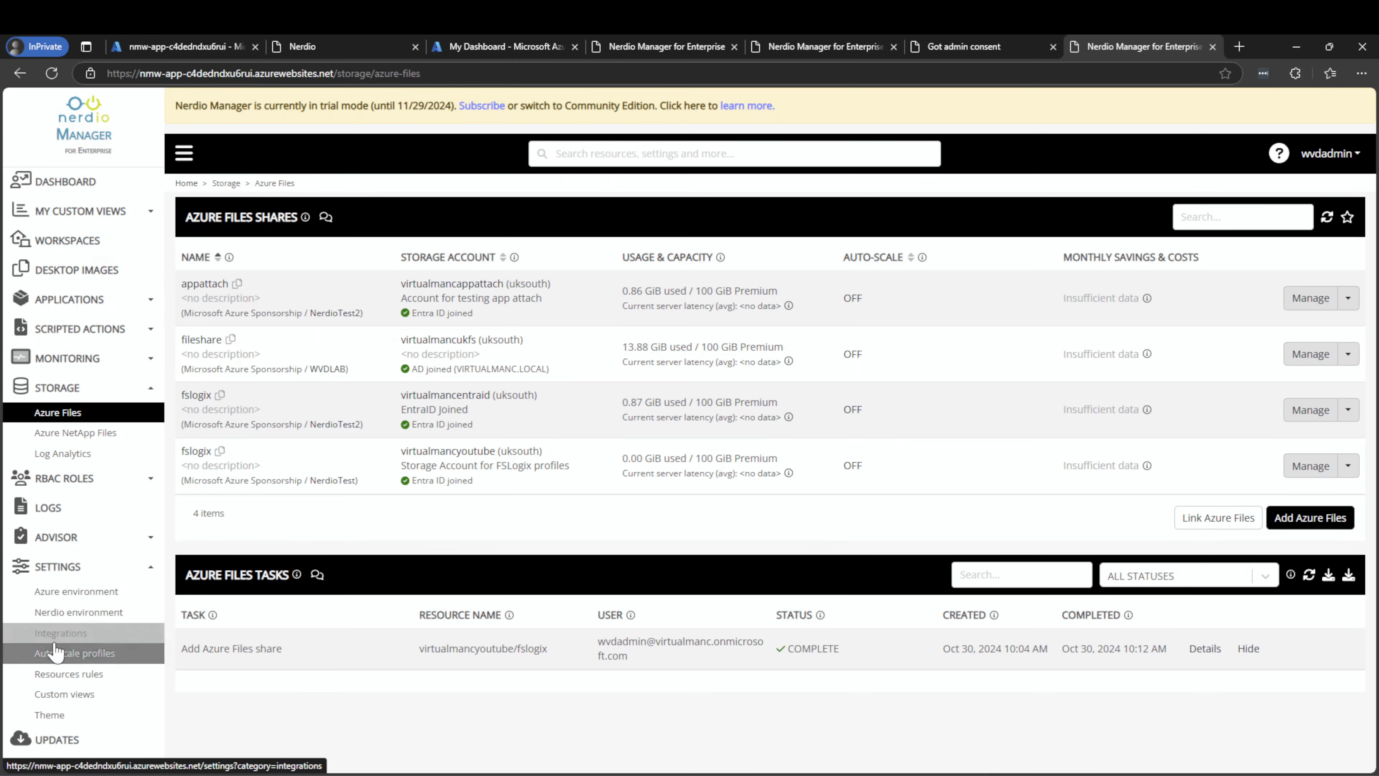
pyautogui.click(54, 641)
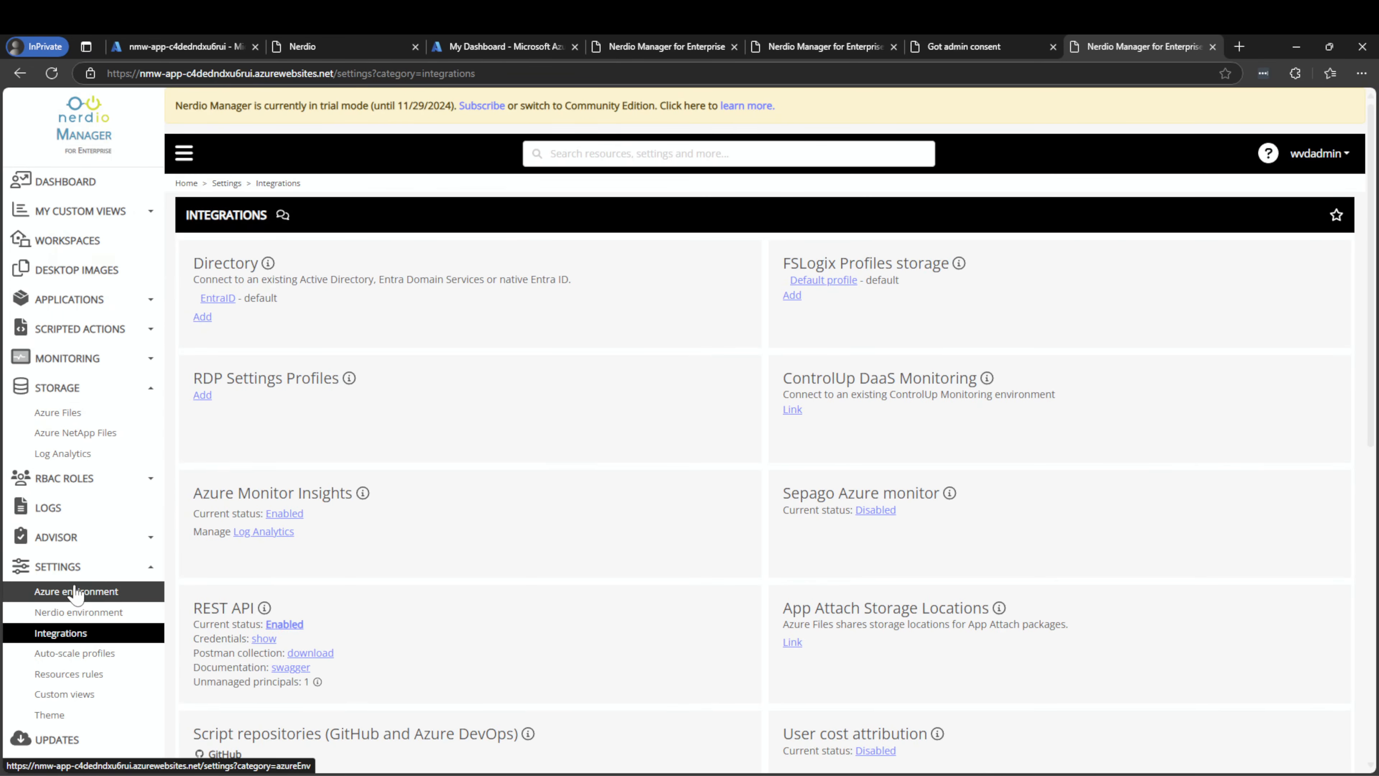
# Set the Default FSLogix profile's profiles path to the virtualmancyoutube fslogix share
pyautogui.click(809, 280)
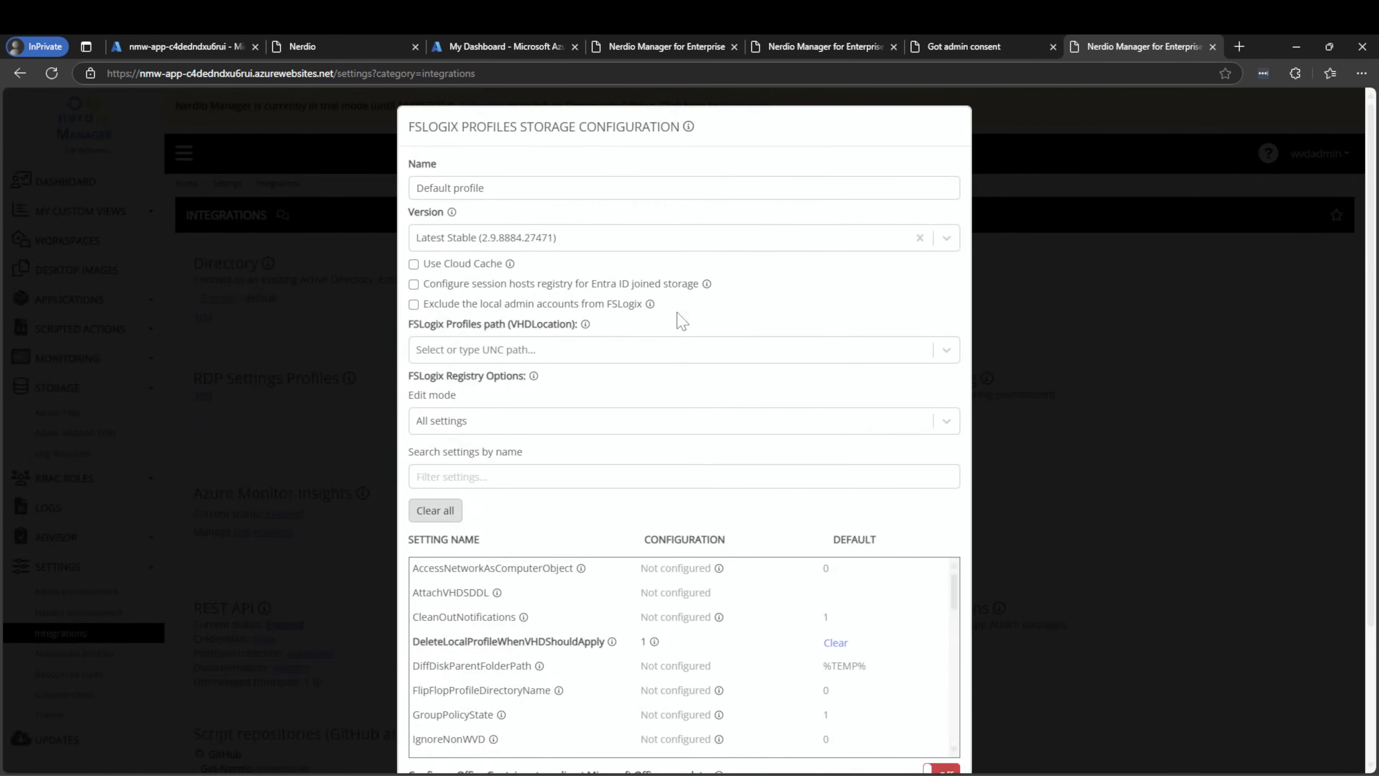
pyautogui.click(469, 188)
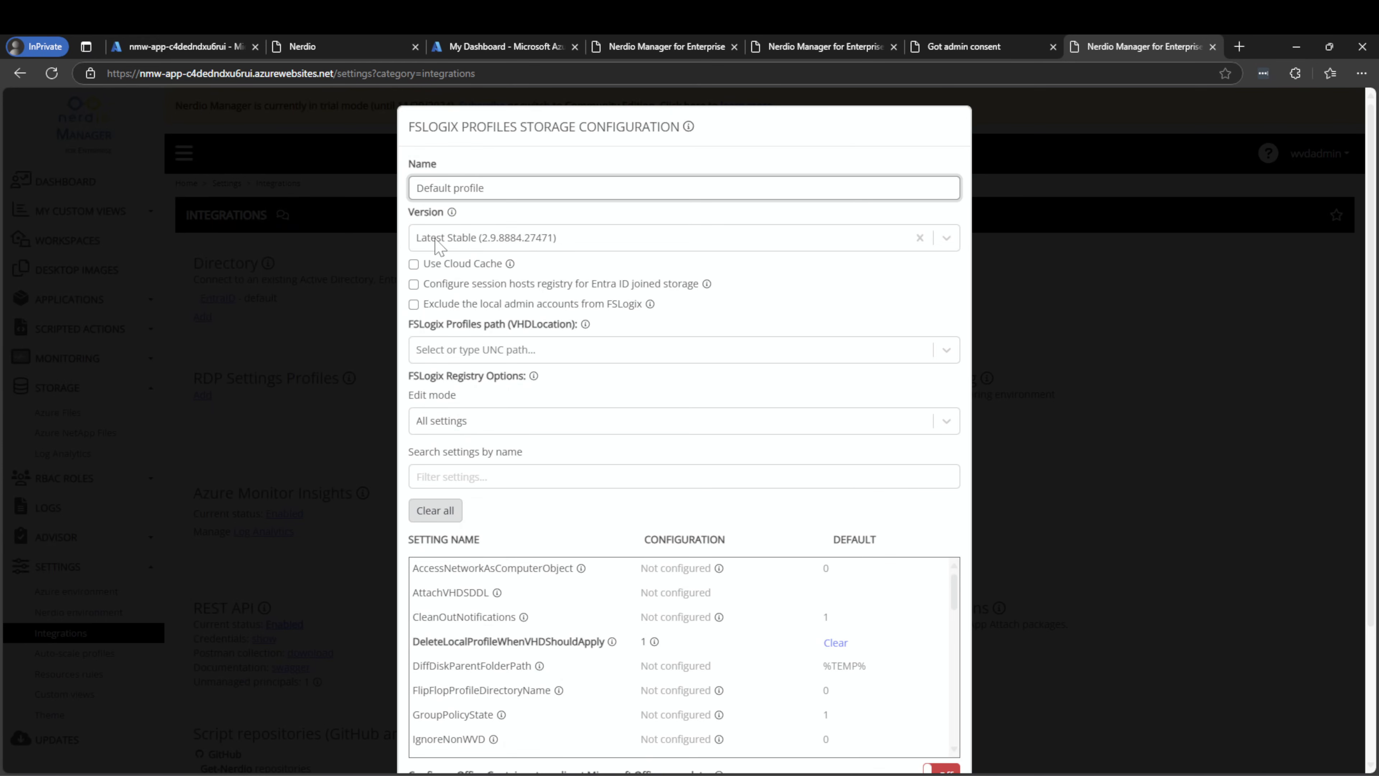
pyautogui.click(518, 353)
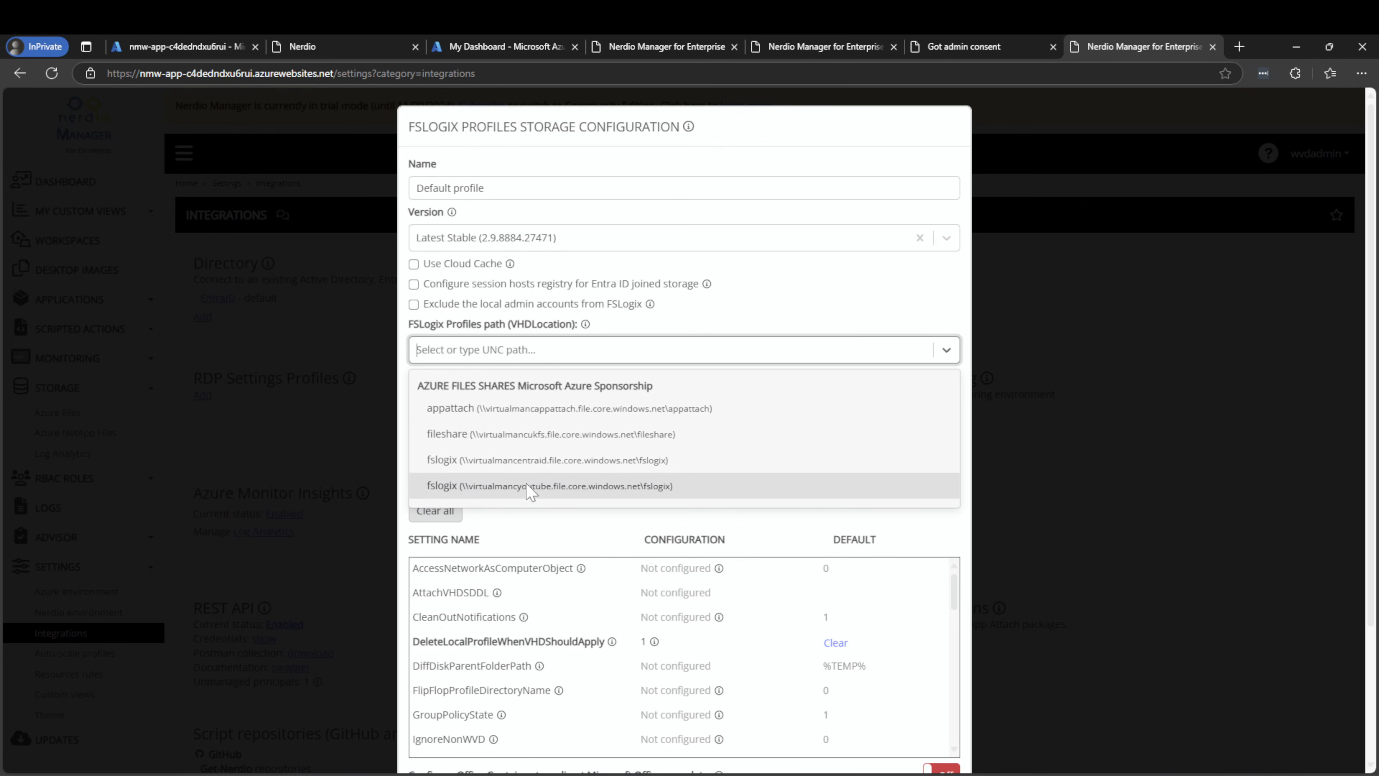
pyautogui.click(507, 489)
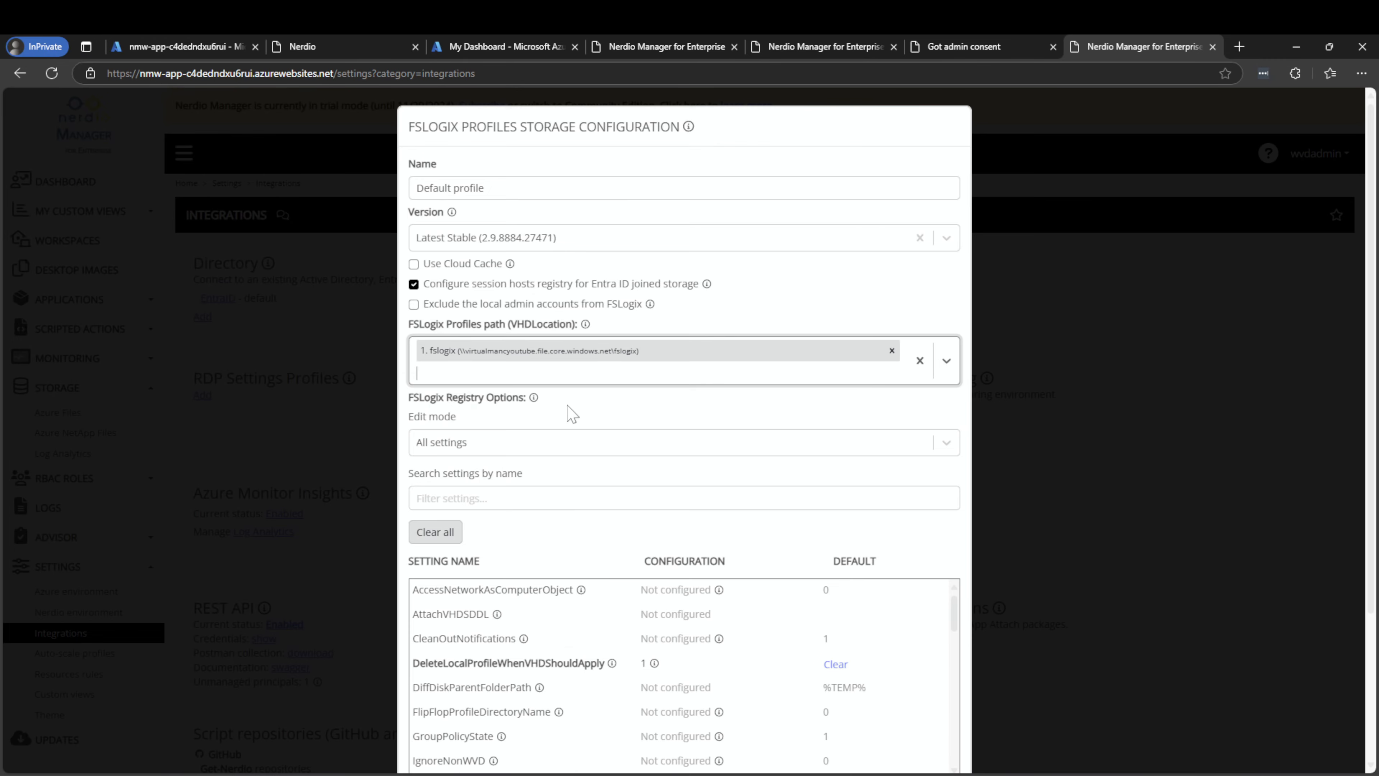
pyautogui.scroll(-2, 597, 489)
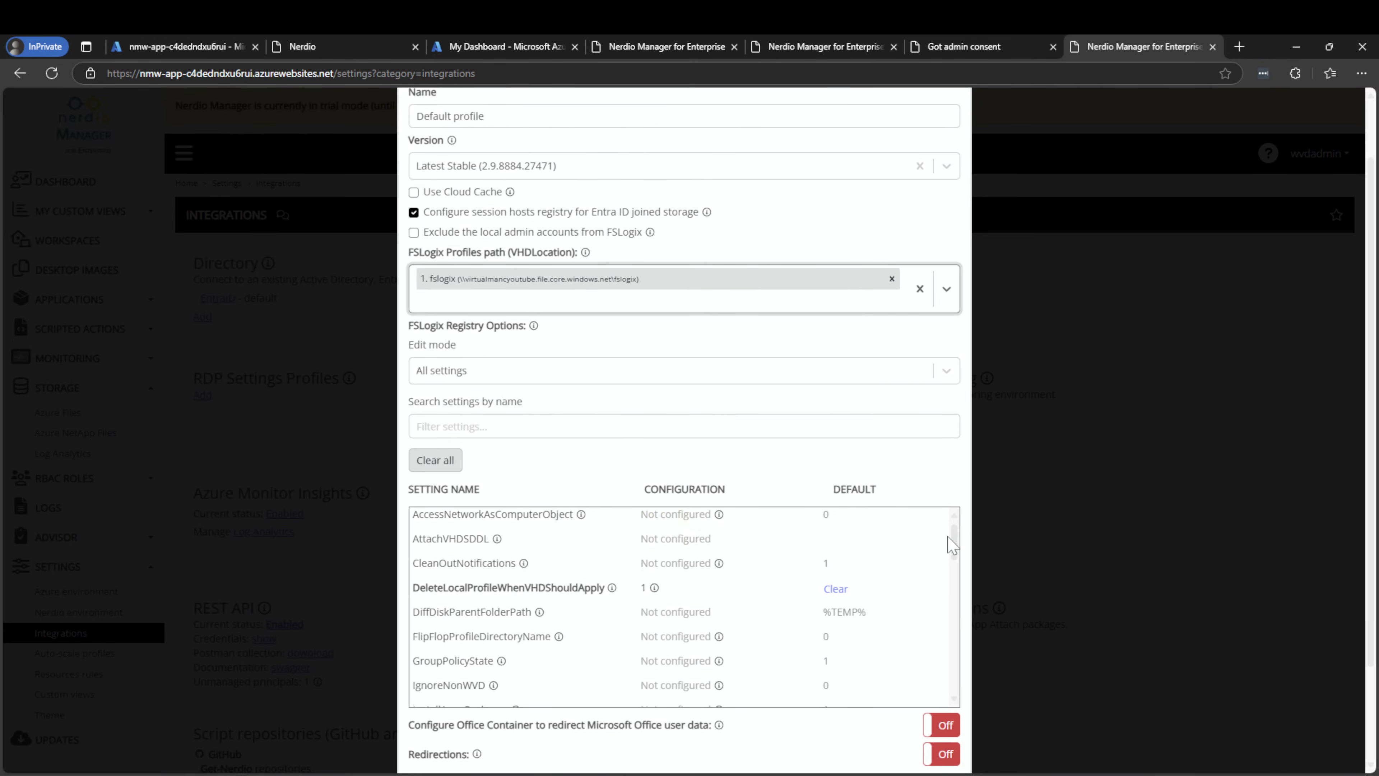
pyautogui.moveTo(952, 540); pyautogui.dragTo(951, 554)
pyautogui.scroll(-8, 951, 557)
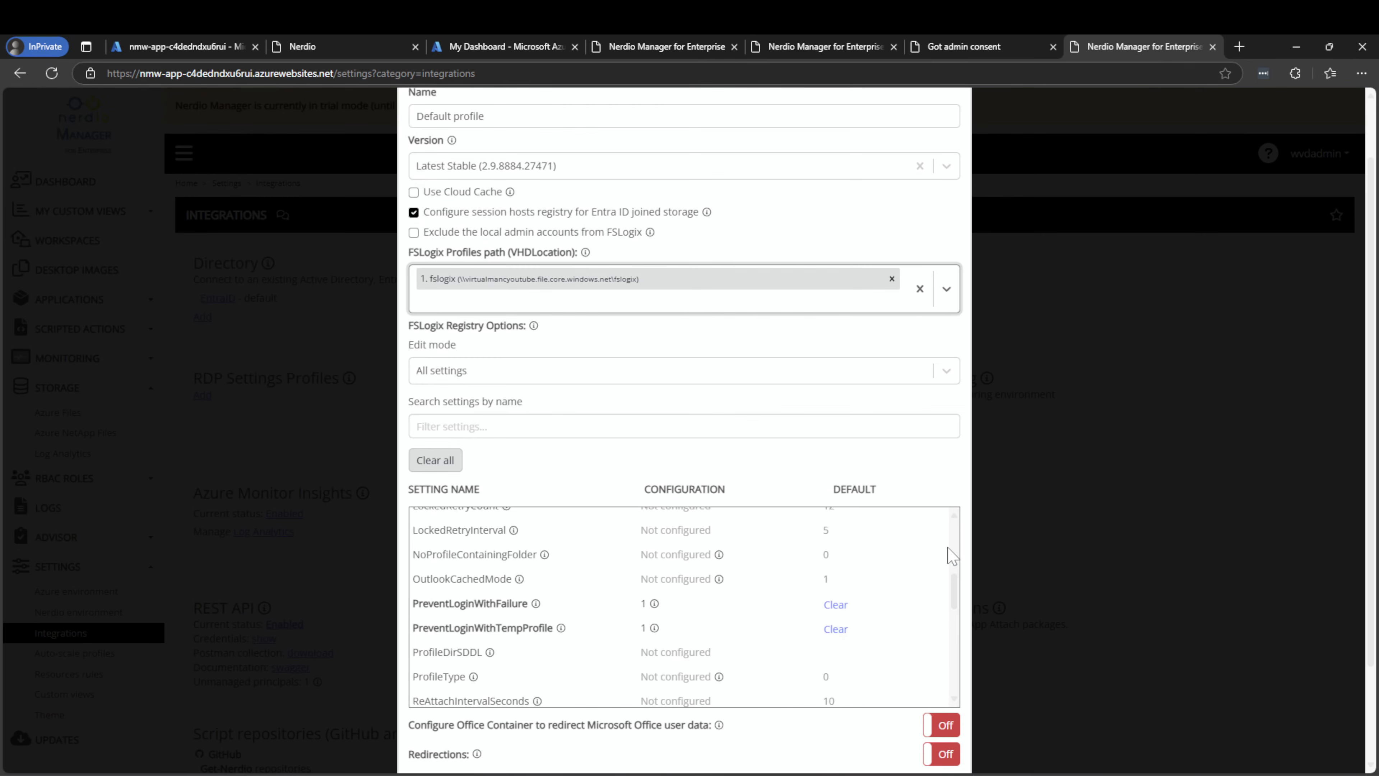
pyautogui.scroll(10, 949, 564)
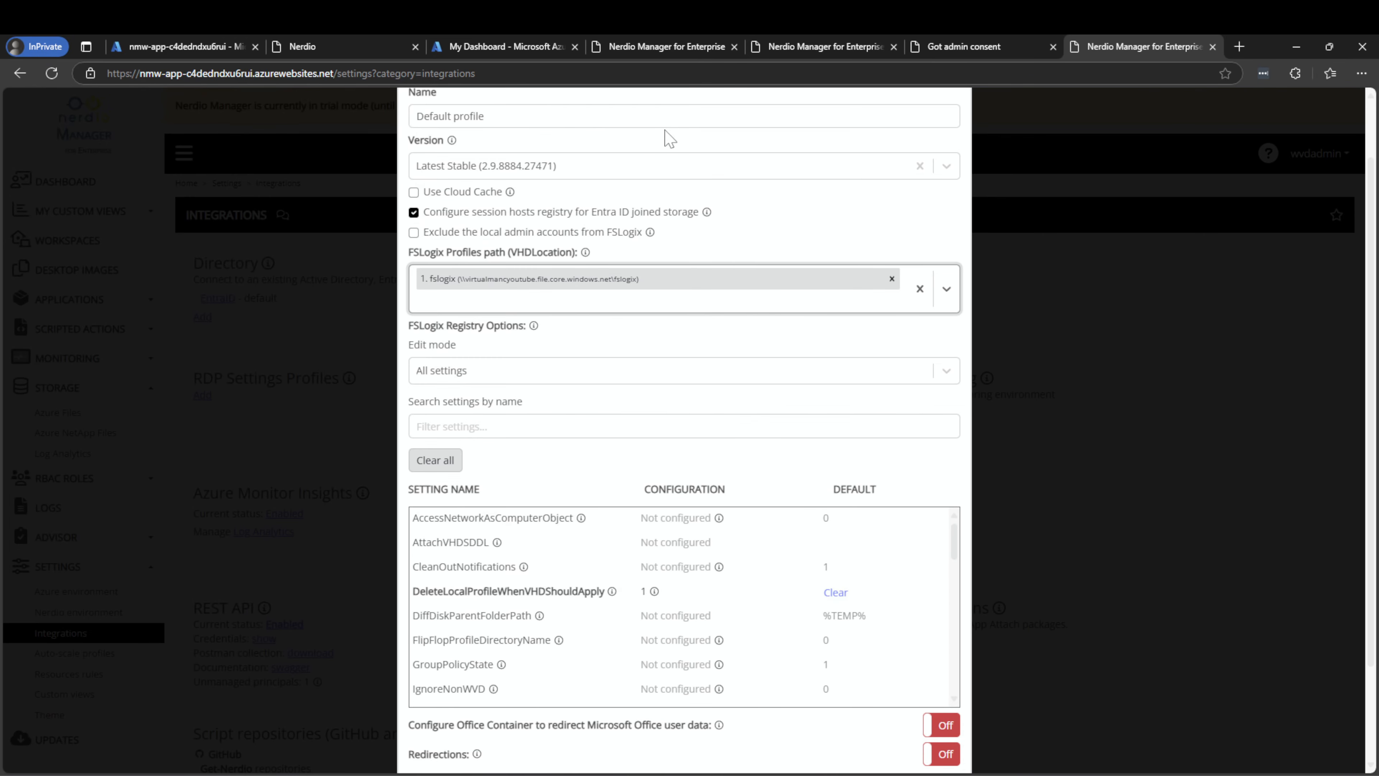
pyautogui.scroll(1, 665, 136)
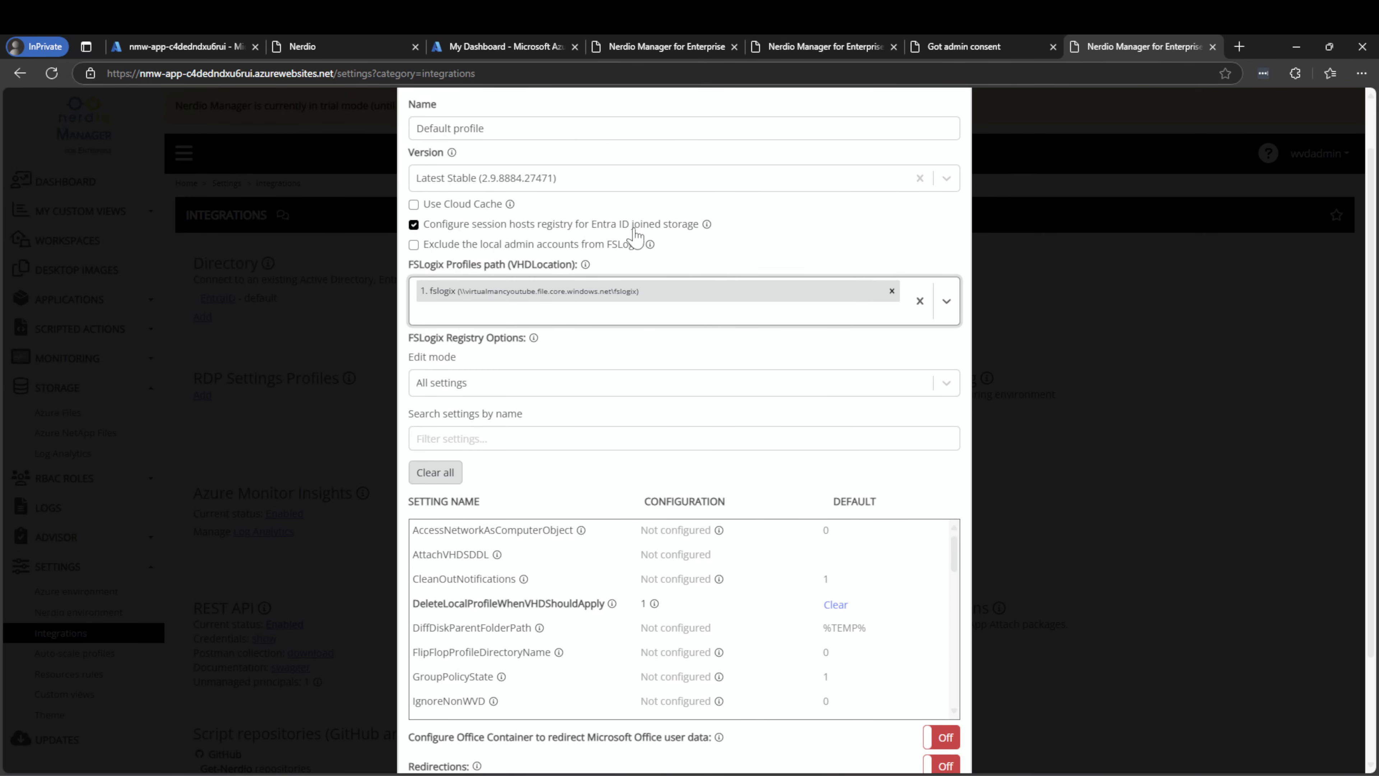
pyautogui.scroll(1, 632, 239)
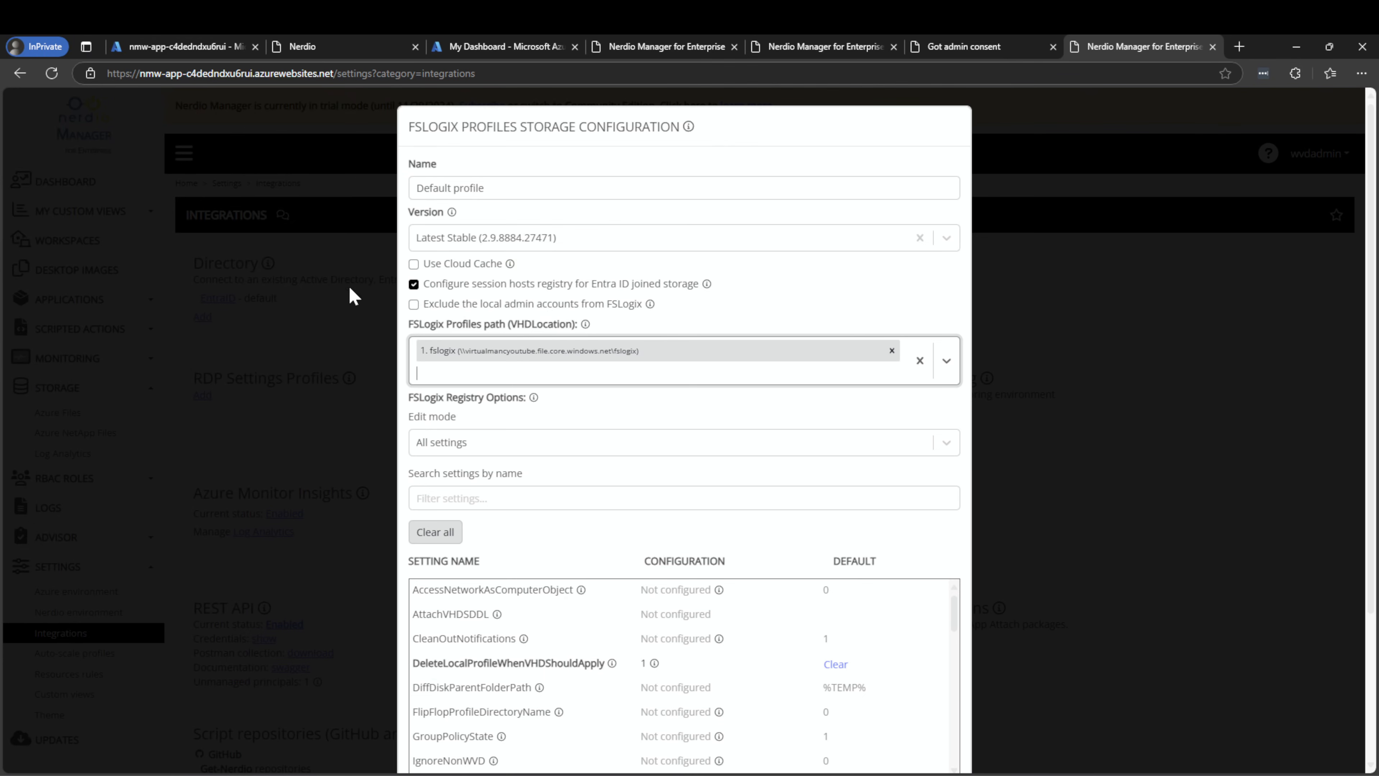
# Keep FSLogix version Latest Stable and save the Default profile configuration
pyautogui.click(463, 239)
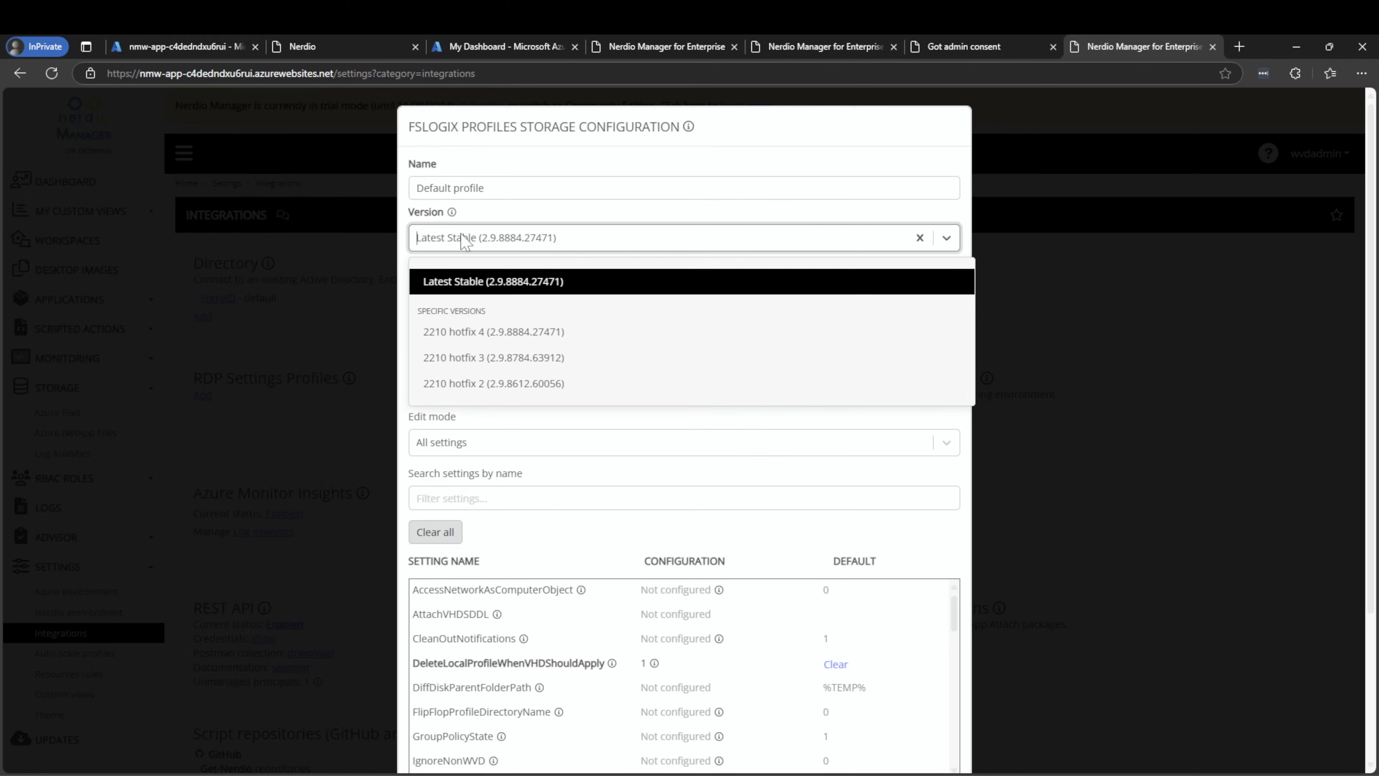
pyautogui.click(484, 288)
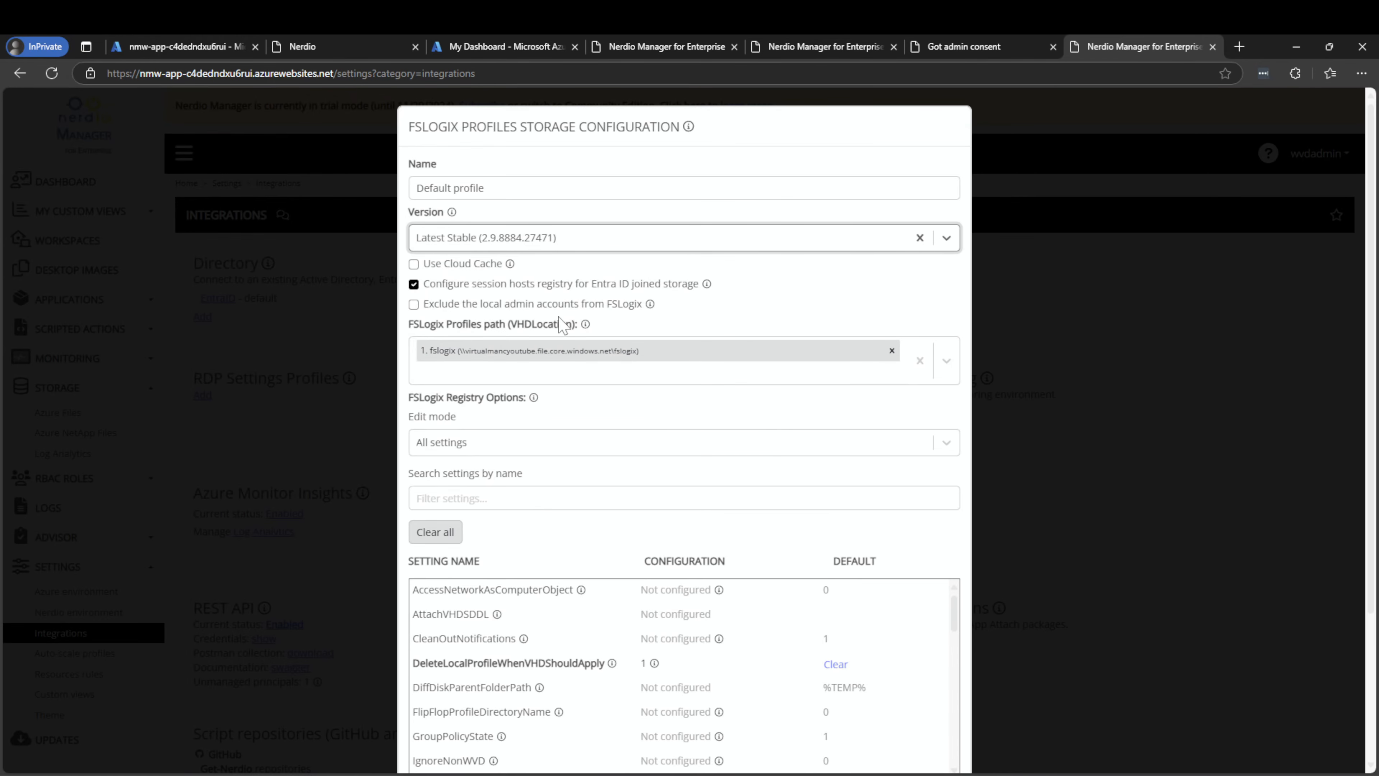
pyautogui.scroll(-4, 564, 260)
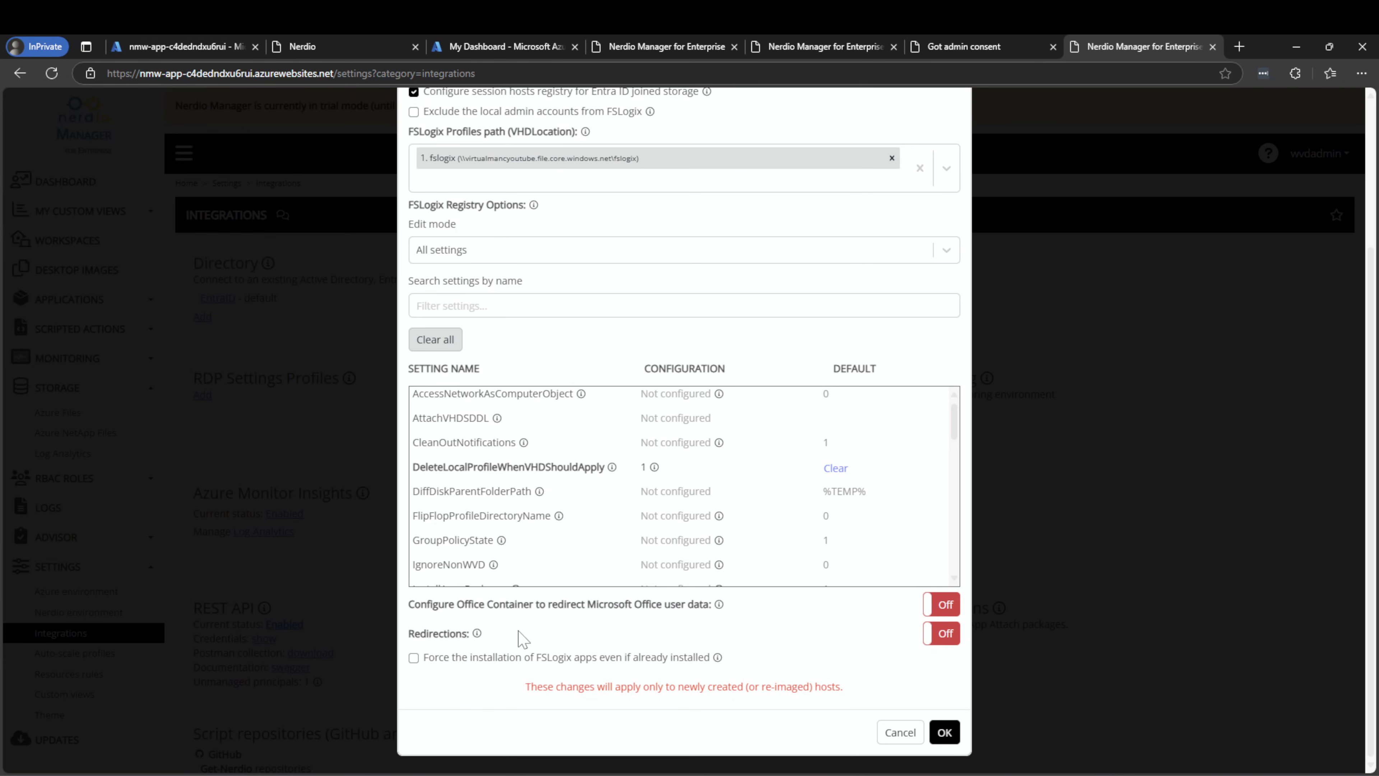
pyautogui.click(946, 733)
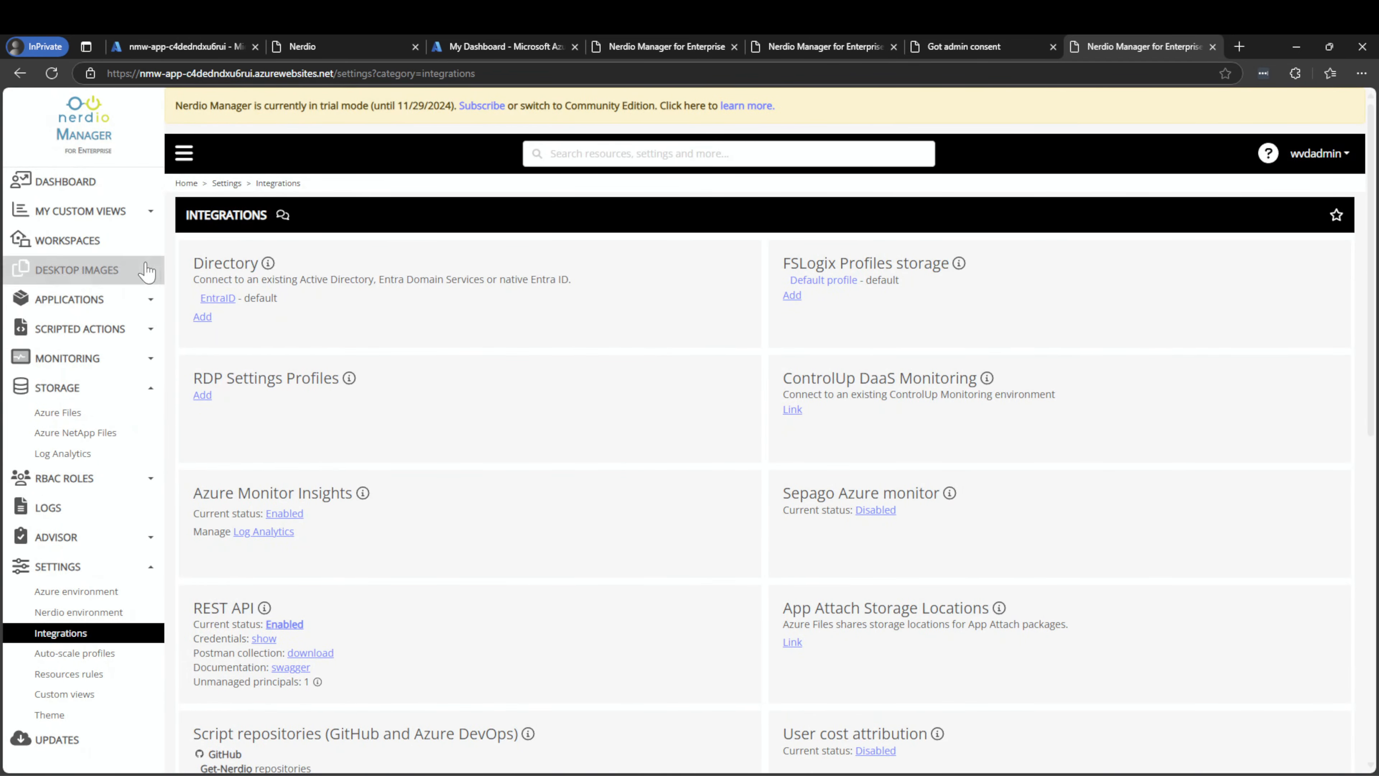
# Review the failed YouTubeTest host pool task's details, then start adding a new dynamic host pool
pyautogui.click(61, 241)
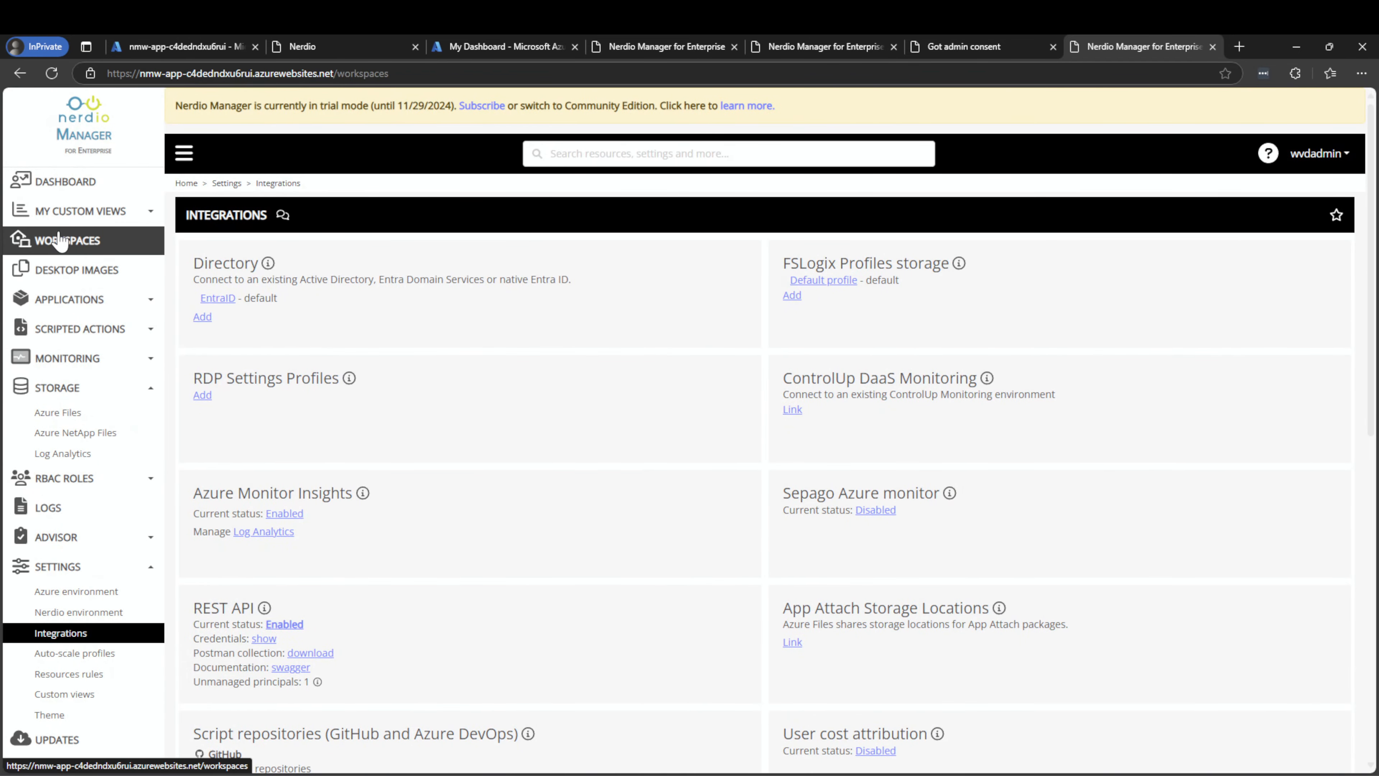
pyautogui.click(217, 289)
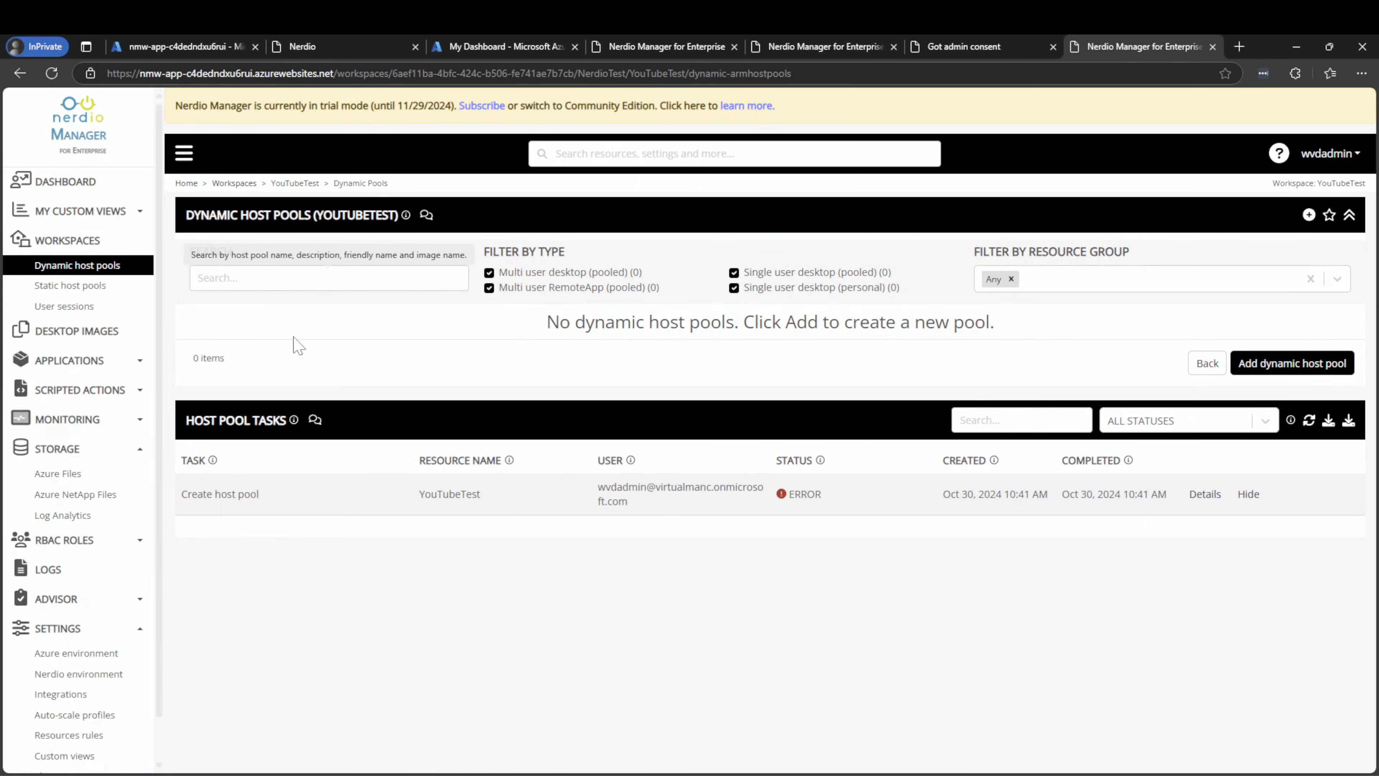
pyautogui.click(1204, 493)
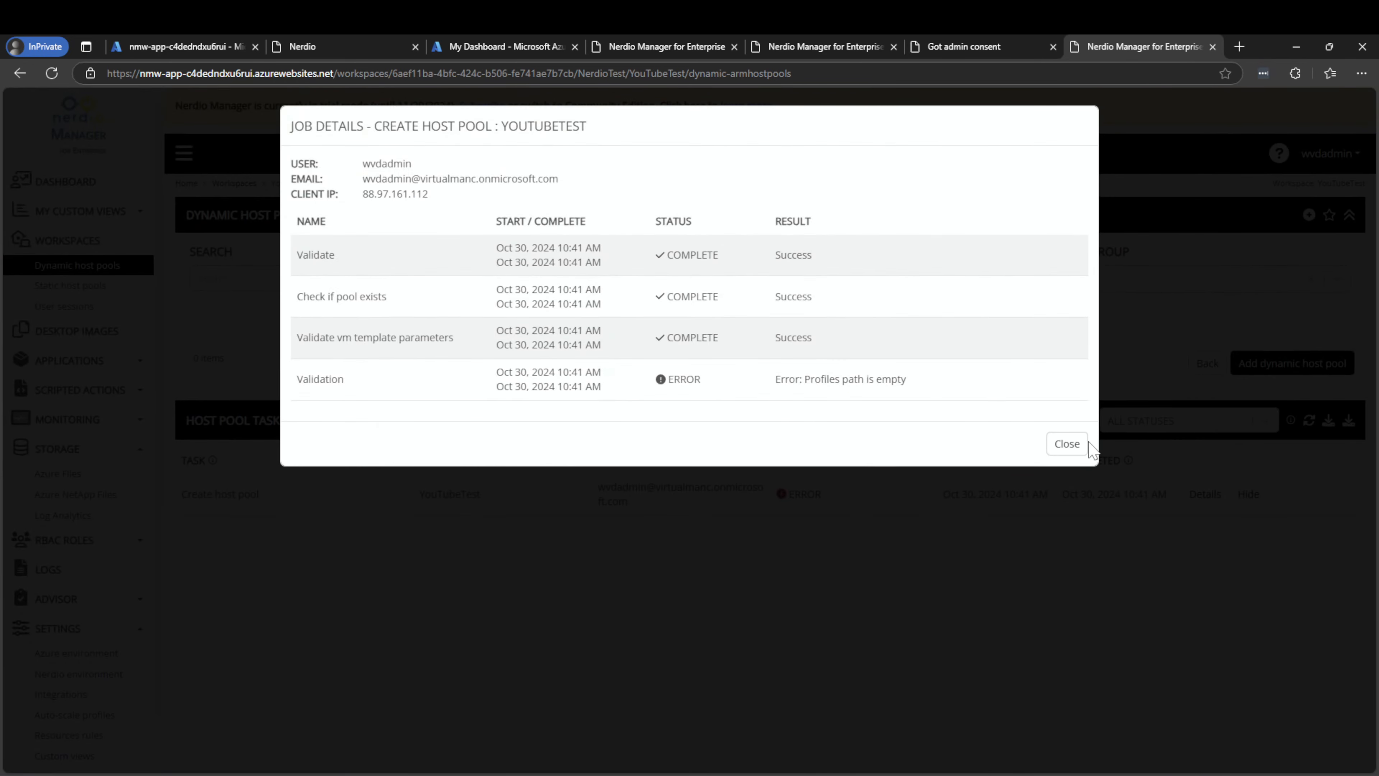
pyautogui.click(1067, 444)
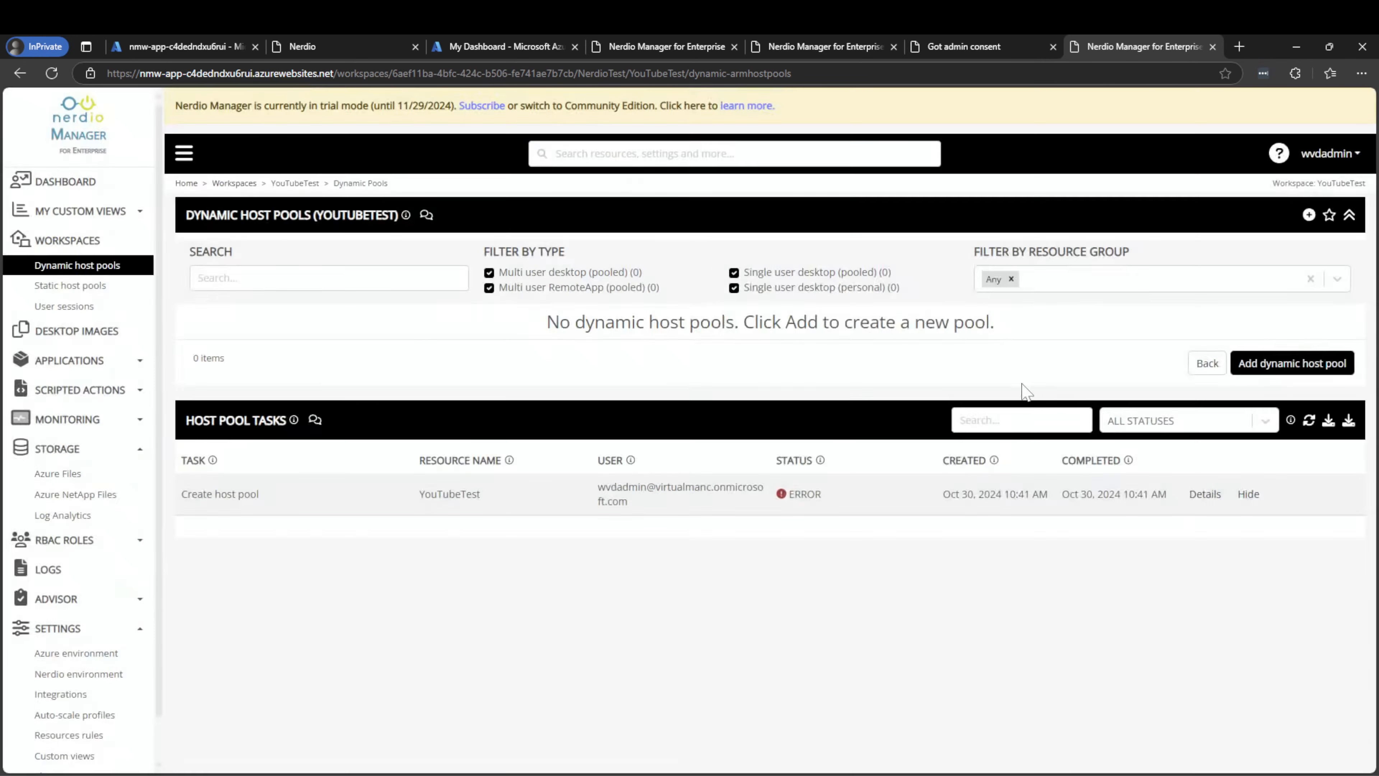
pyautogui.click(1316, 370)
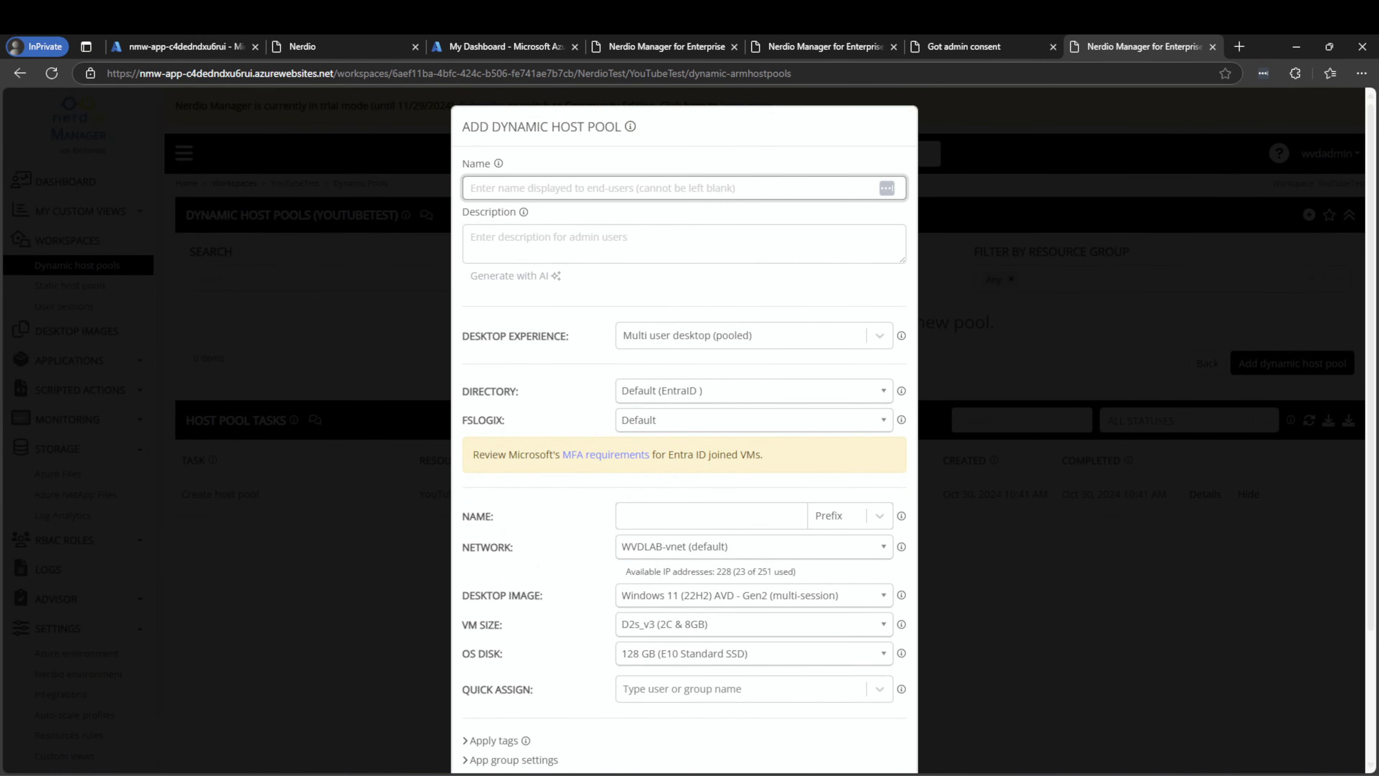
# Name the pool YouTubeTest, leaving the description blank
pyautogui.write('Y')
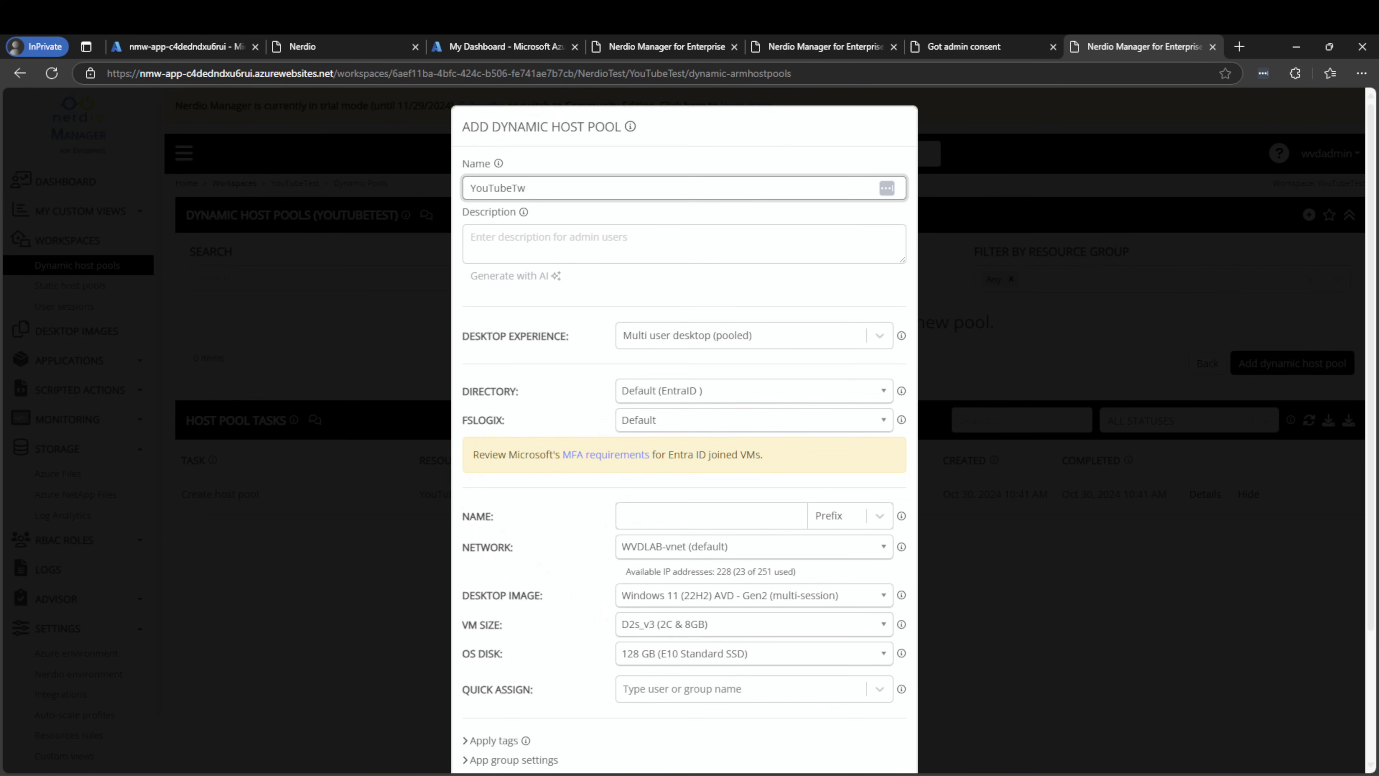
pyautogui.write('ouTubeTest')
pyautogui.press('Tab')
pyautogui.press('Tab')
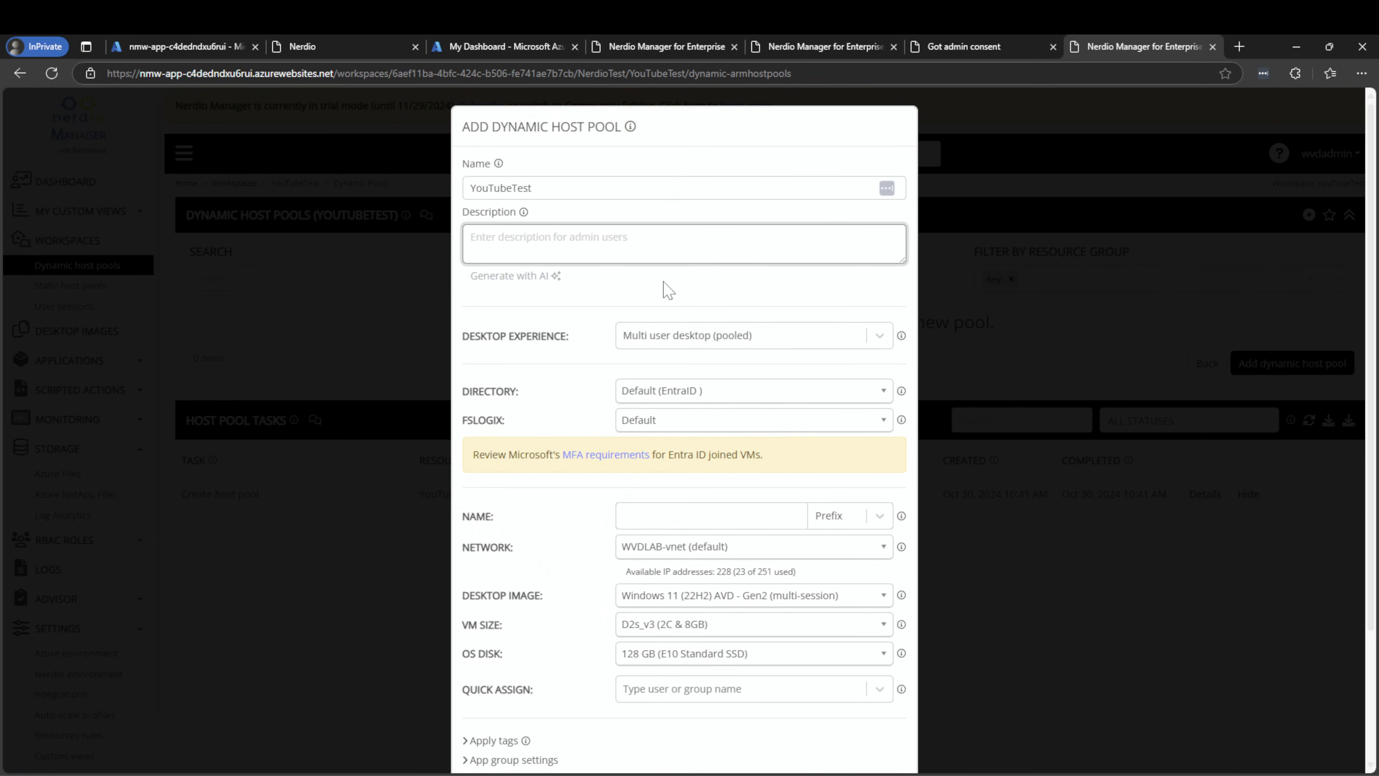
pyautogui.click(674, 299)
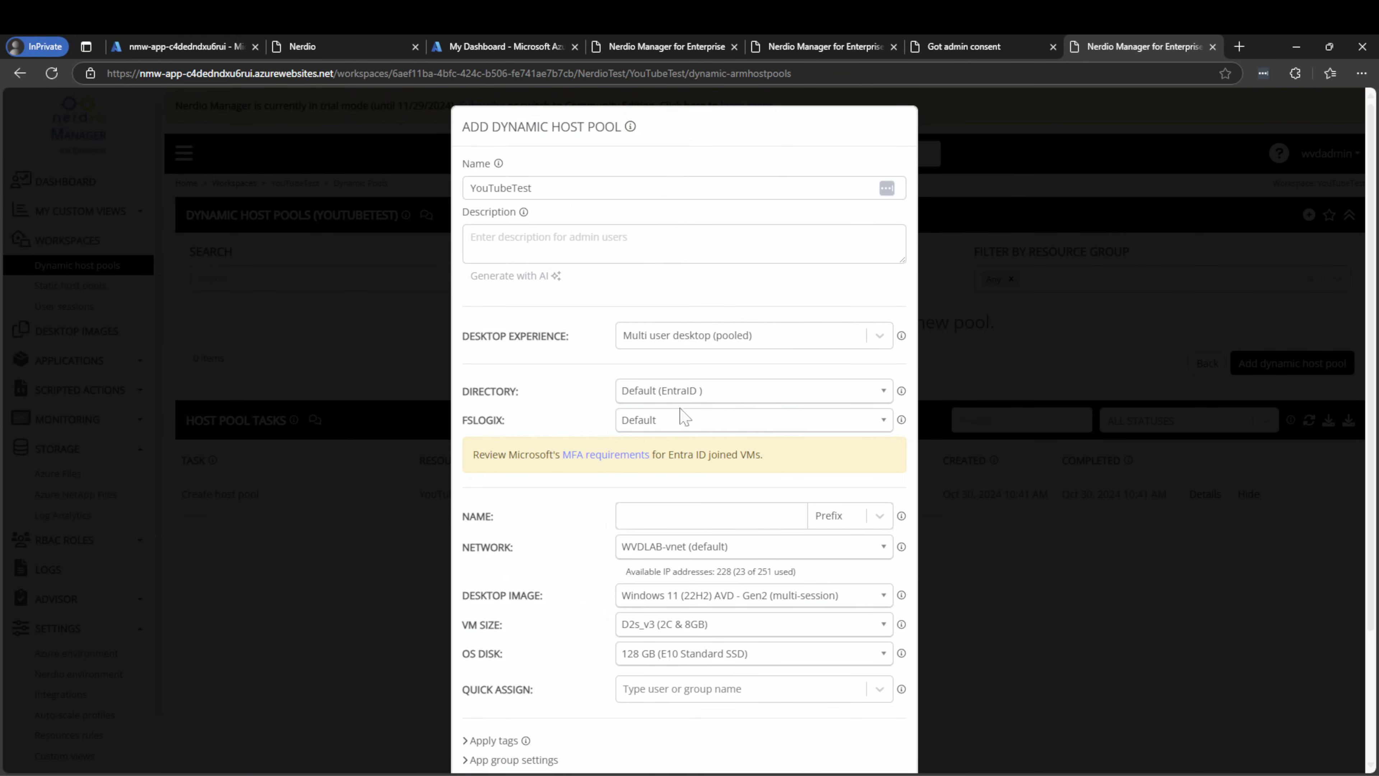
pyautogui.scroll(-3, 624, 380)
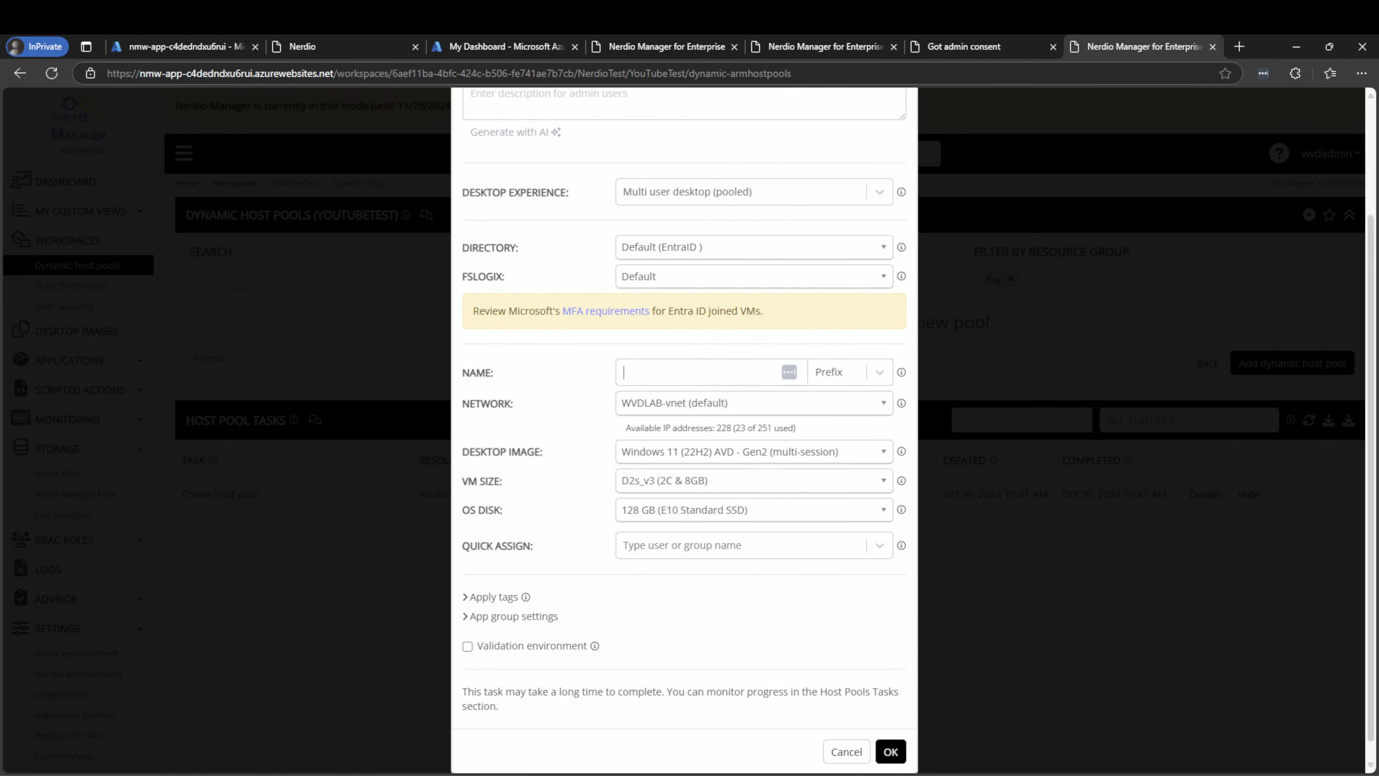
# Set the session host VM naming pattern to YOUTUBETST-{##}
pyautogui.click(621, 373)
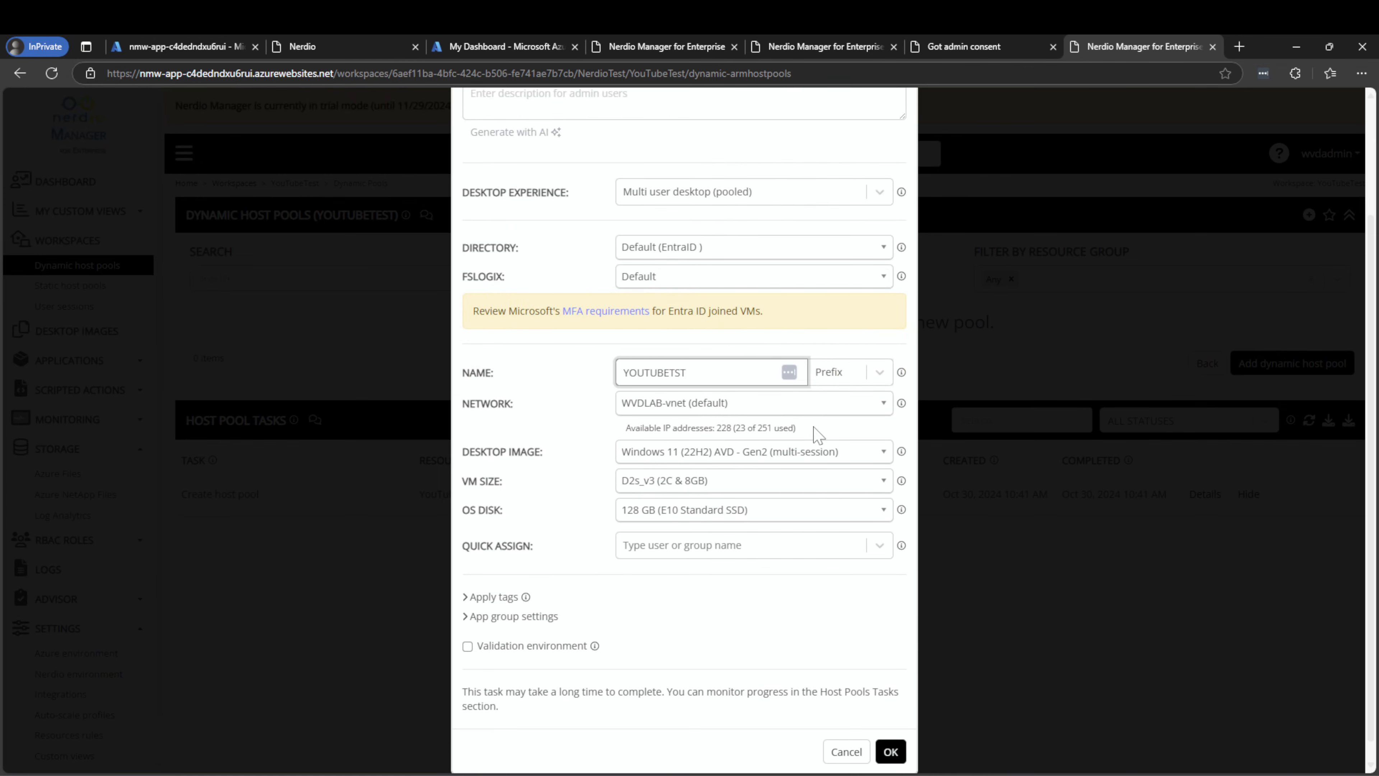
pyautogui.write('YOUTUBETST')
pyautogui.click(856, 374)
pyautogui.click(847, 431)
pyautogui.press('BackSpace')
pyautogui.press('BackSpace')
pyautogui.write('##')
pyautogui.click(715, 652)
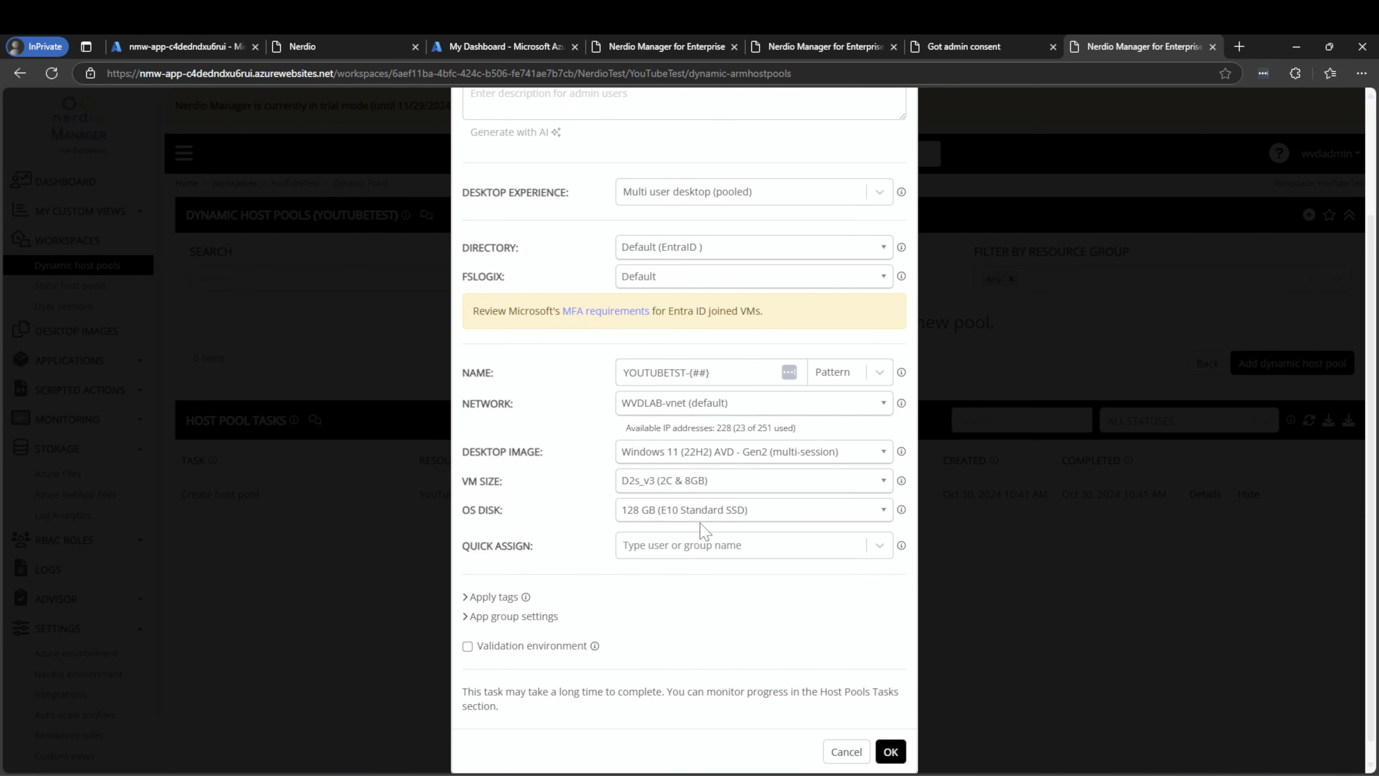
# Quick-assign the admin user and choose the D2s_v5 VM size
pyautogui.click(687, 545)
pyautogui.write('W')
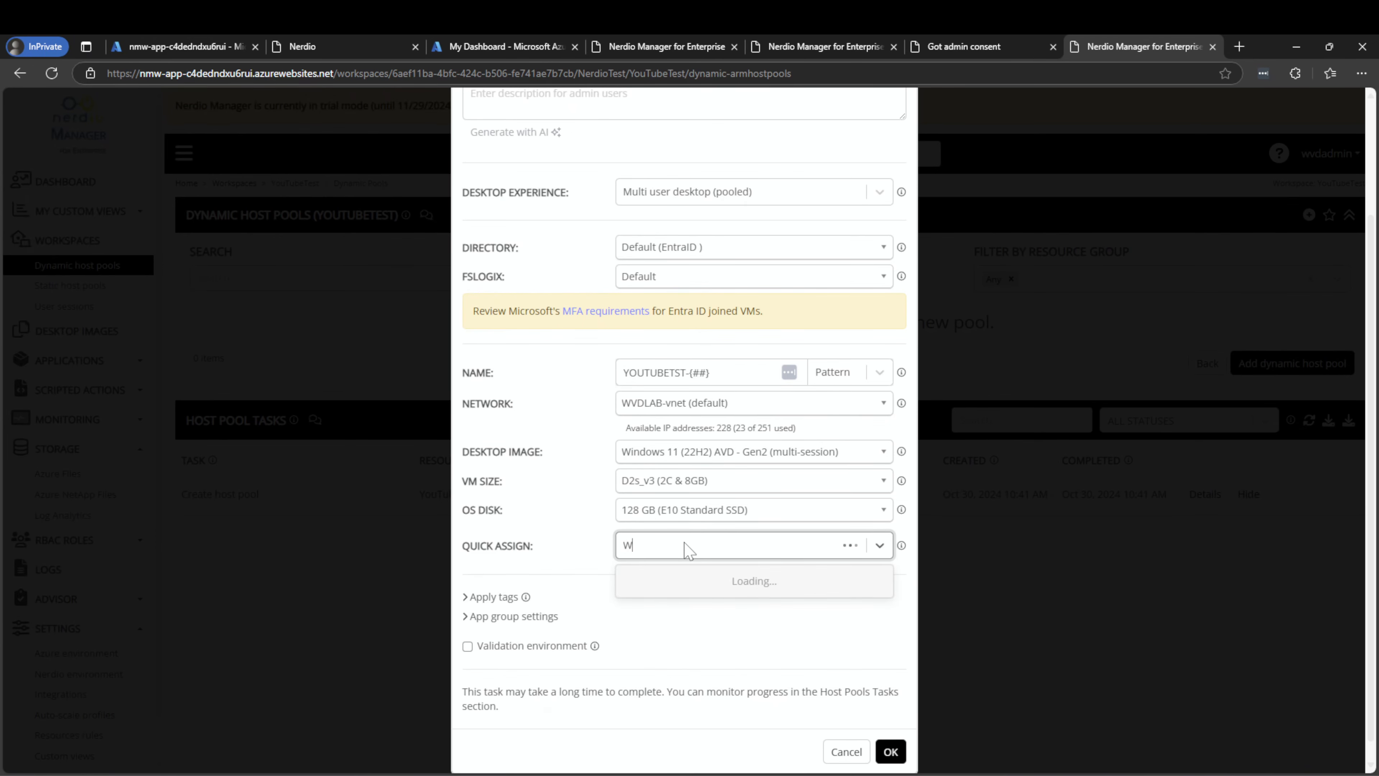
pyautogui.write('VDADMIN')
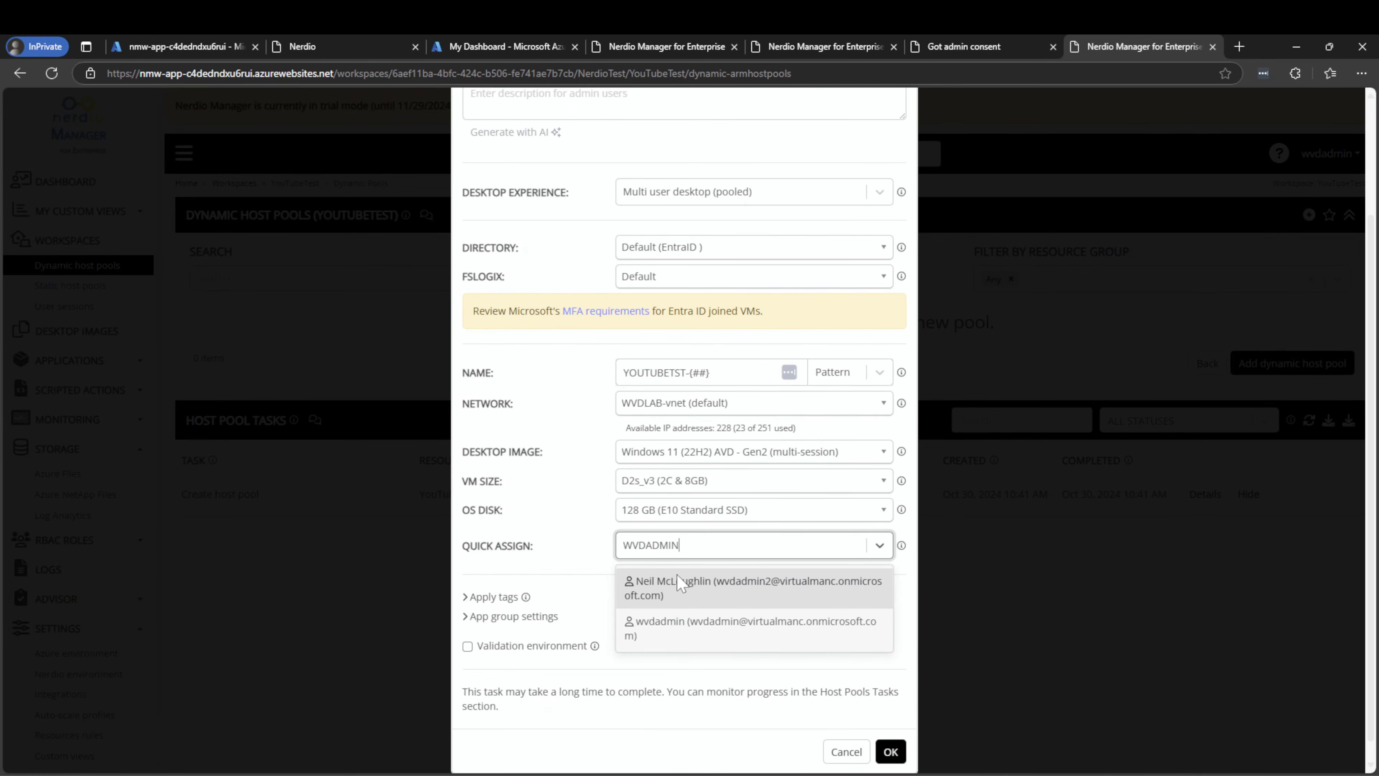
pyautogui.click(687, 618)
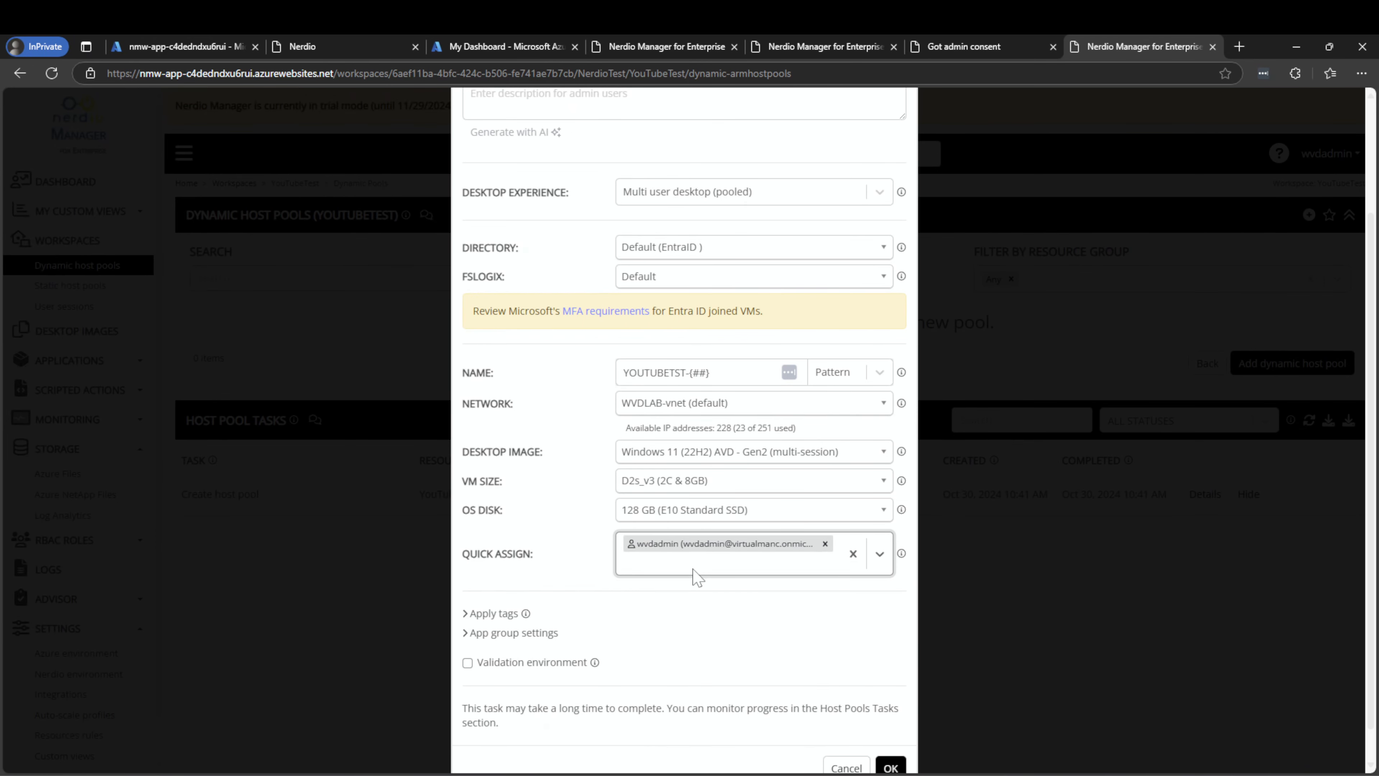
pyautogui.click(638, 487)
pyautogui.write('D')
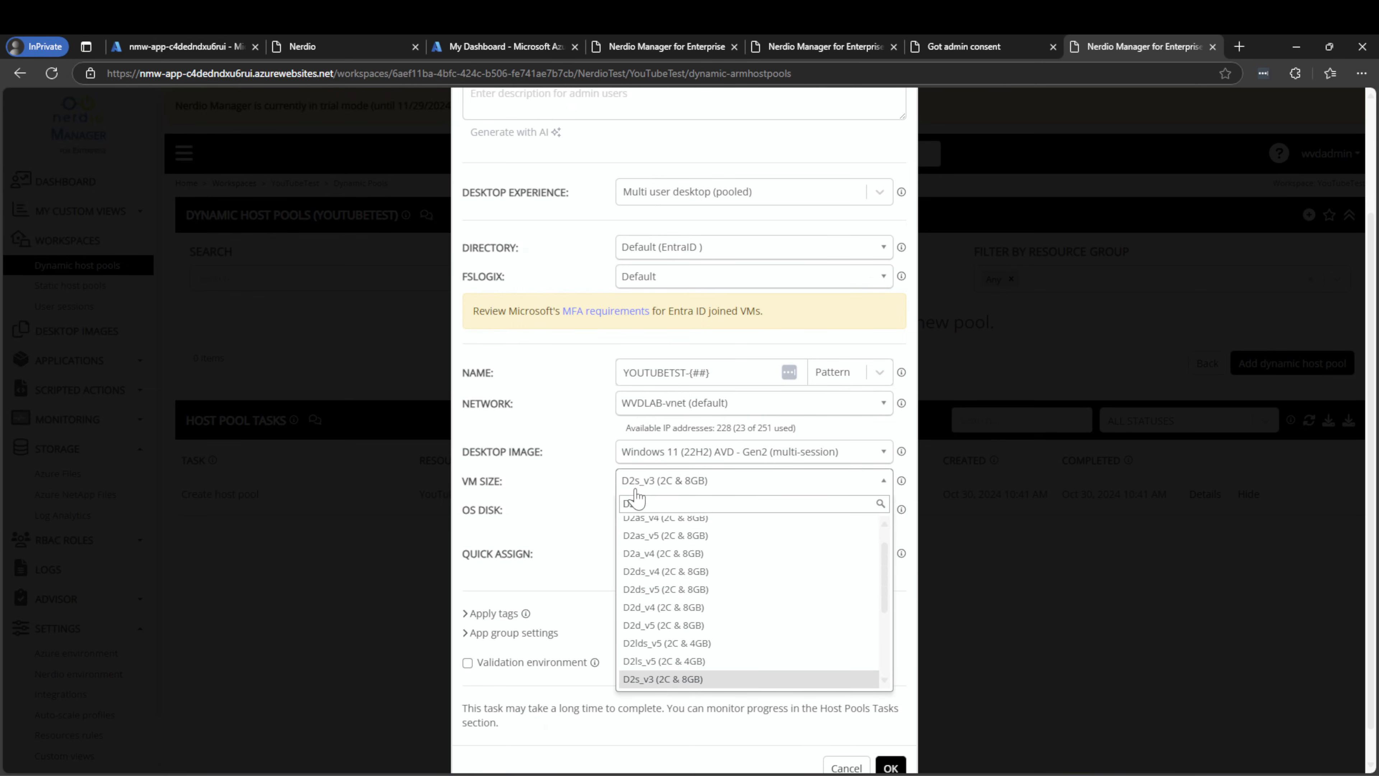
pyautogui.write('2s')
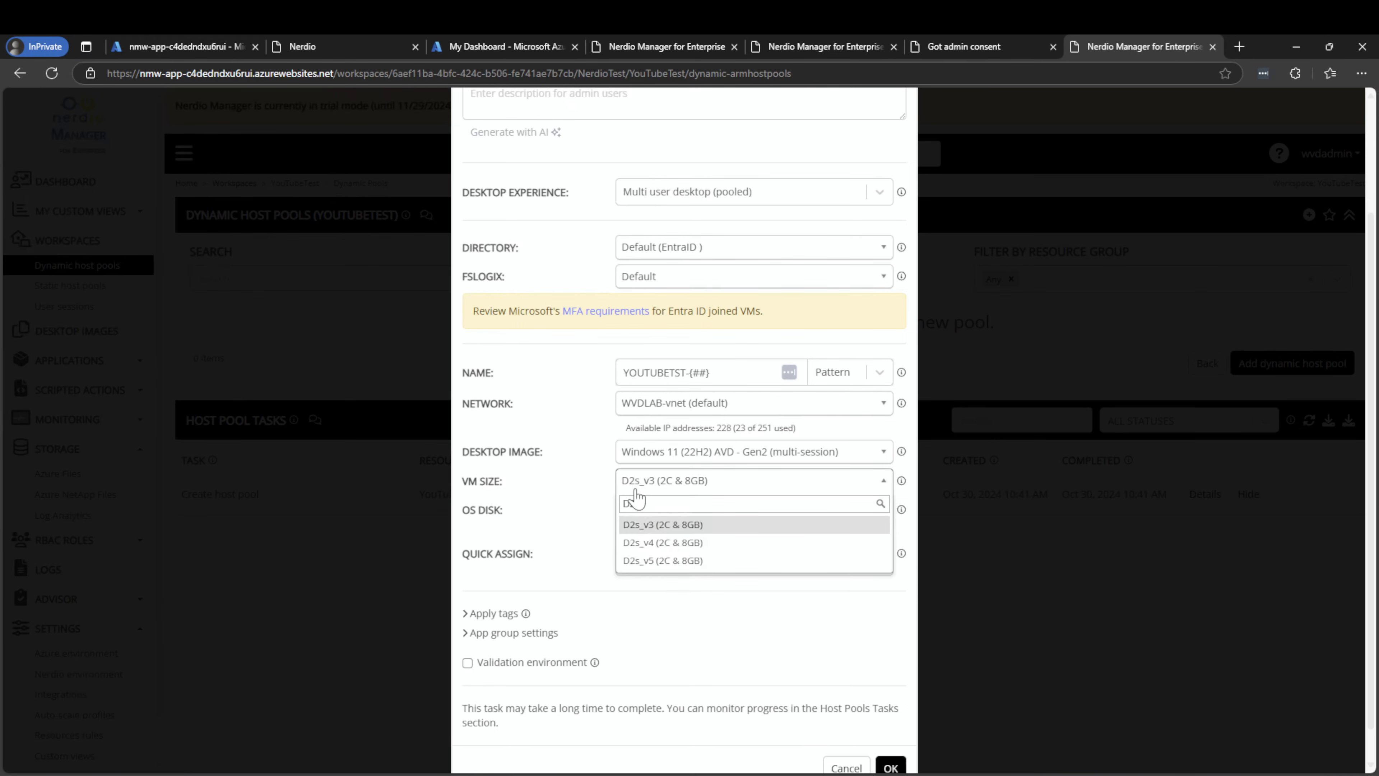
pyautogui.click(663, 560)
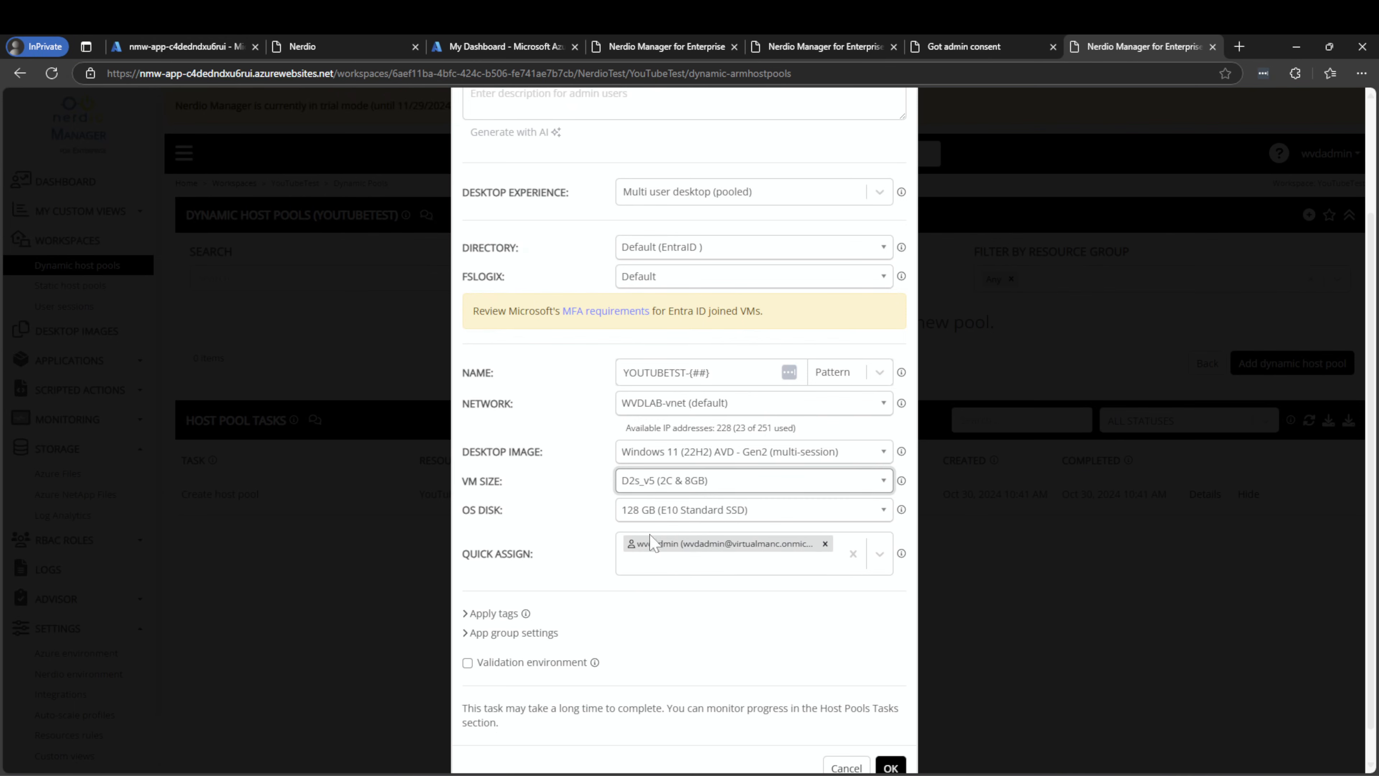
pyautogui.scroll(-1, 719, 589)
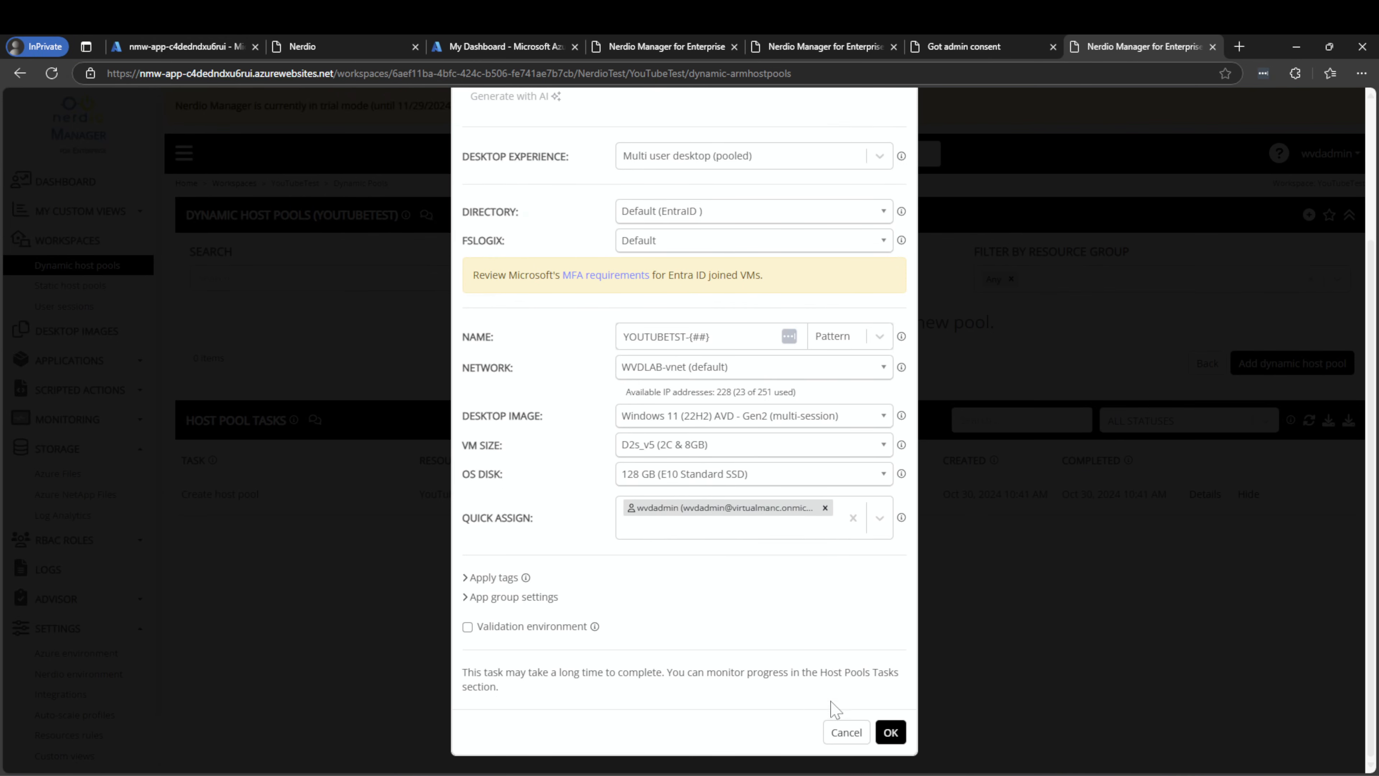
# Submit and confirm creation of the YouTubeTest dynamic host pool
pyautogui.click(890, 731)
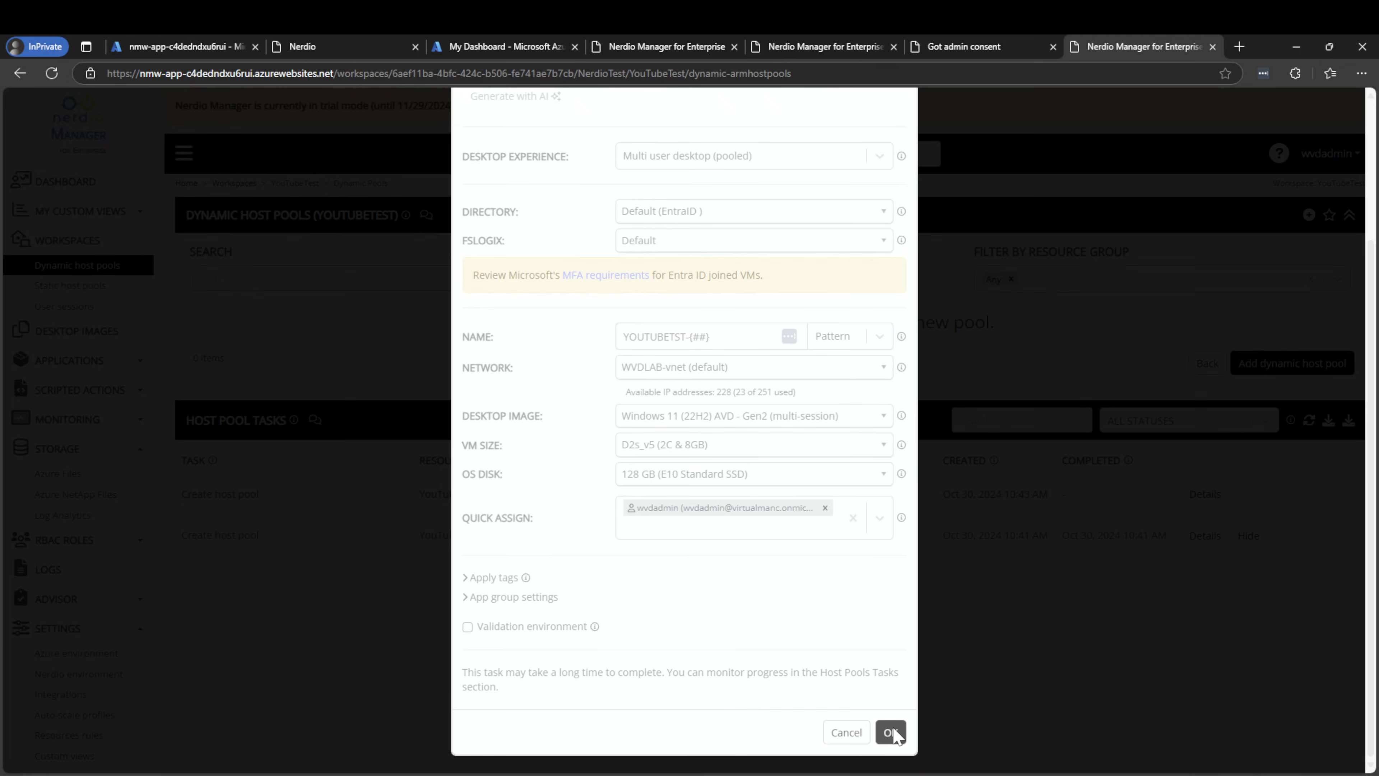
pyautogui.click(890, 732)
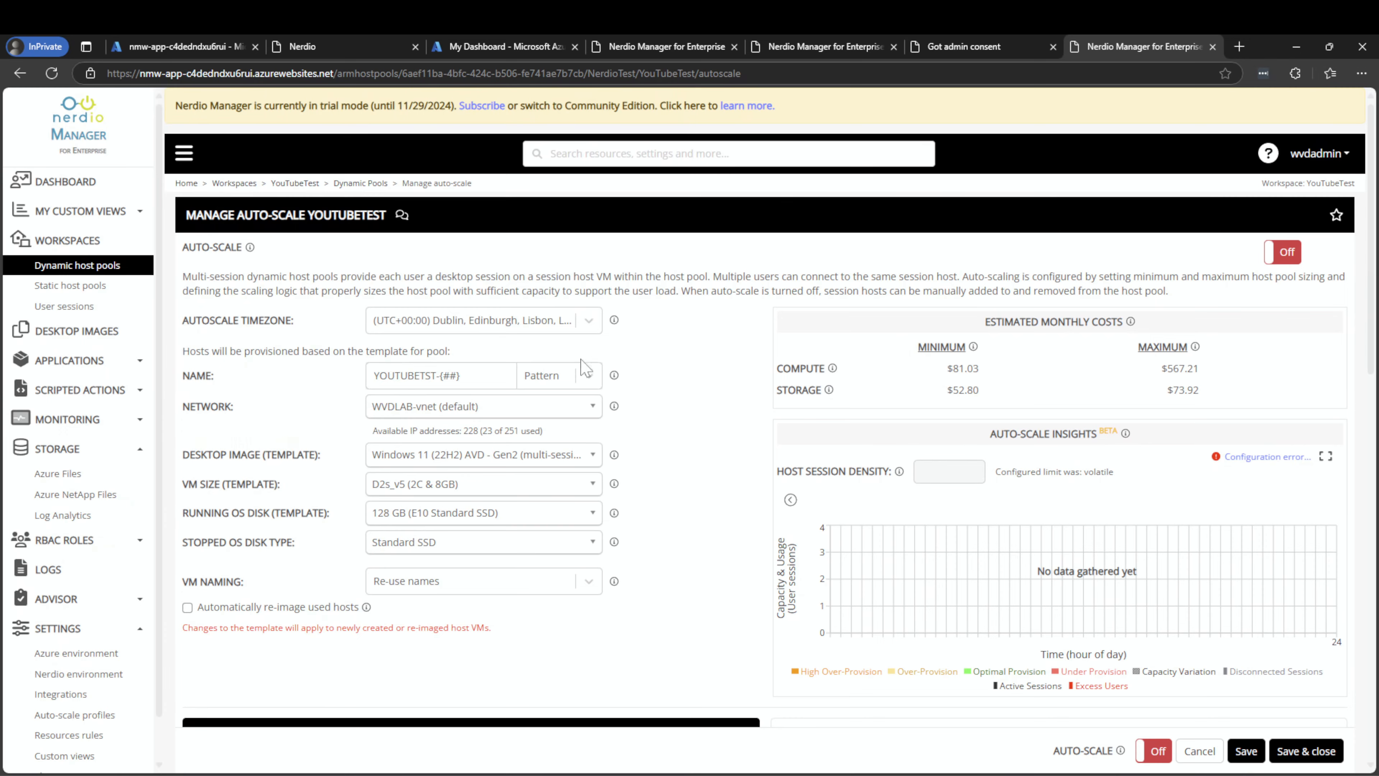
# Use the YouTubeTest image as the auto-scale desktop image template
pyautogui.scroll(-1, 555, 395)
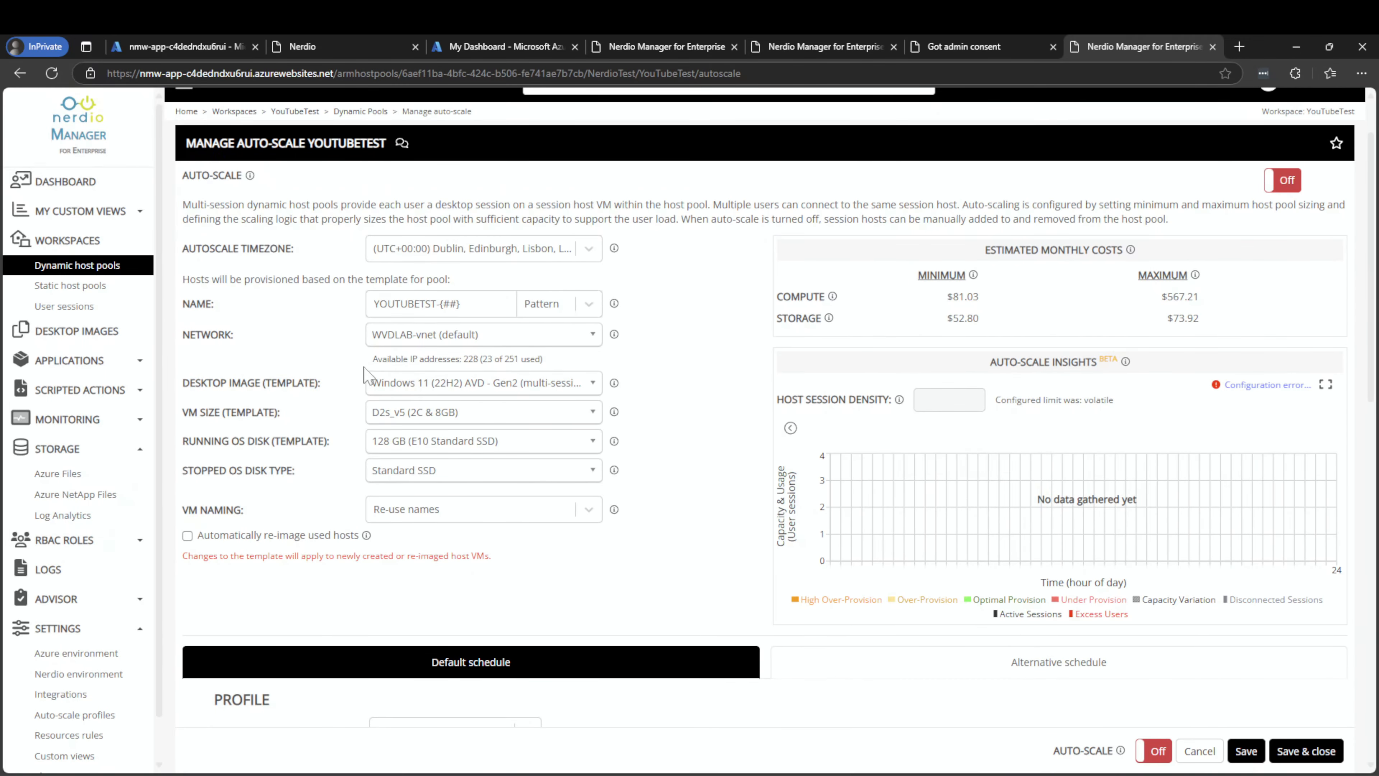
pyautogui.click(404, 389)
pyautogui.scroll(6, 461, 478)
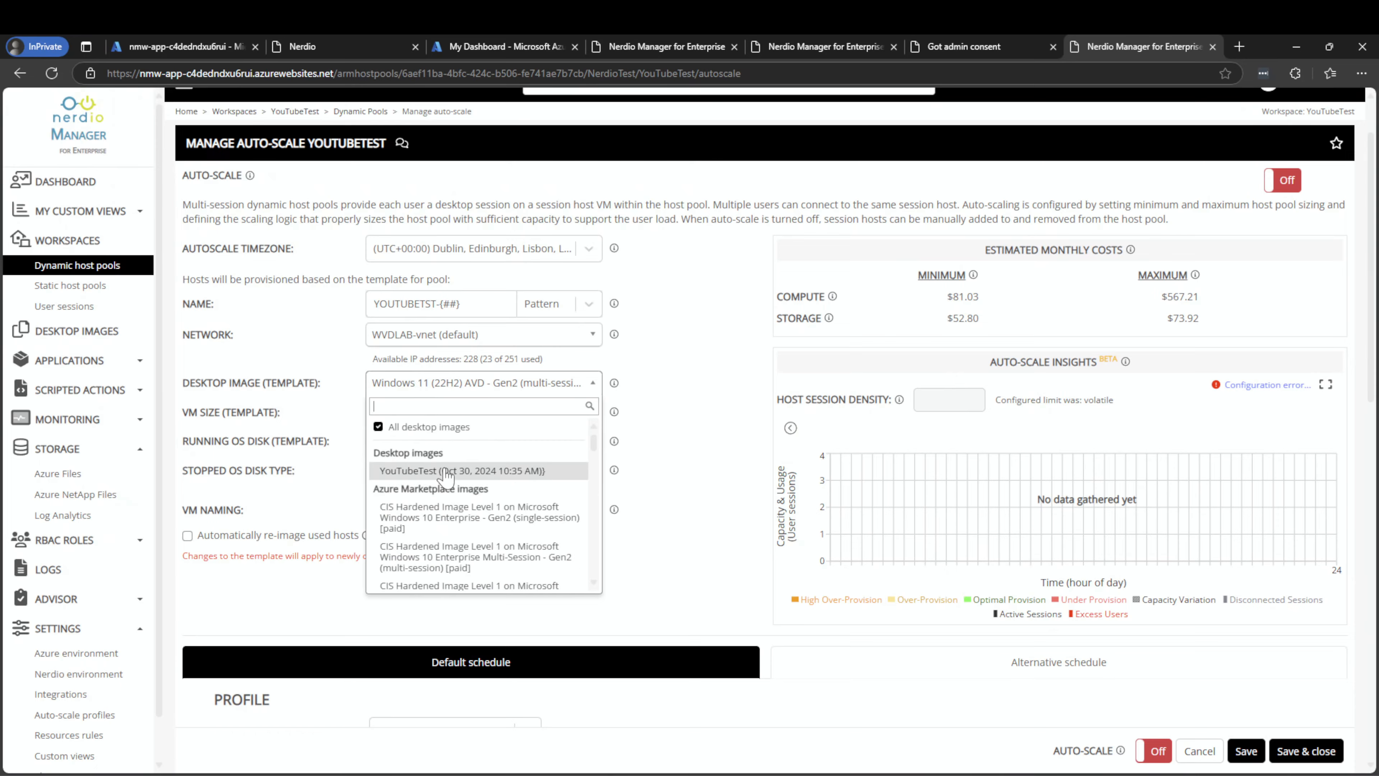
pyautogui.click(477, 546)
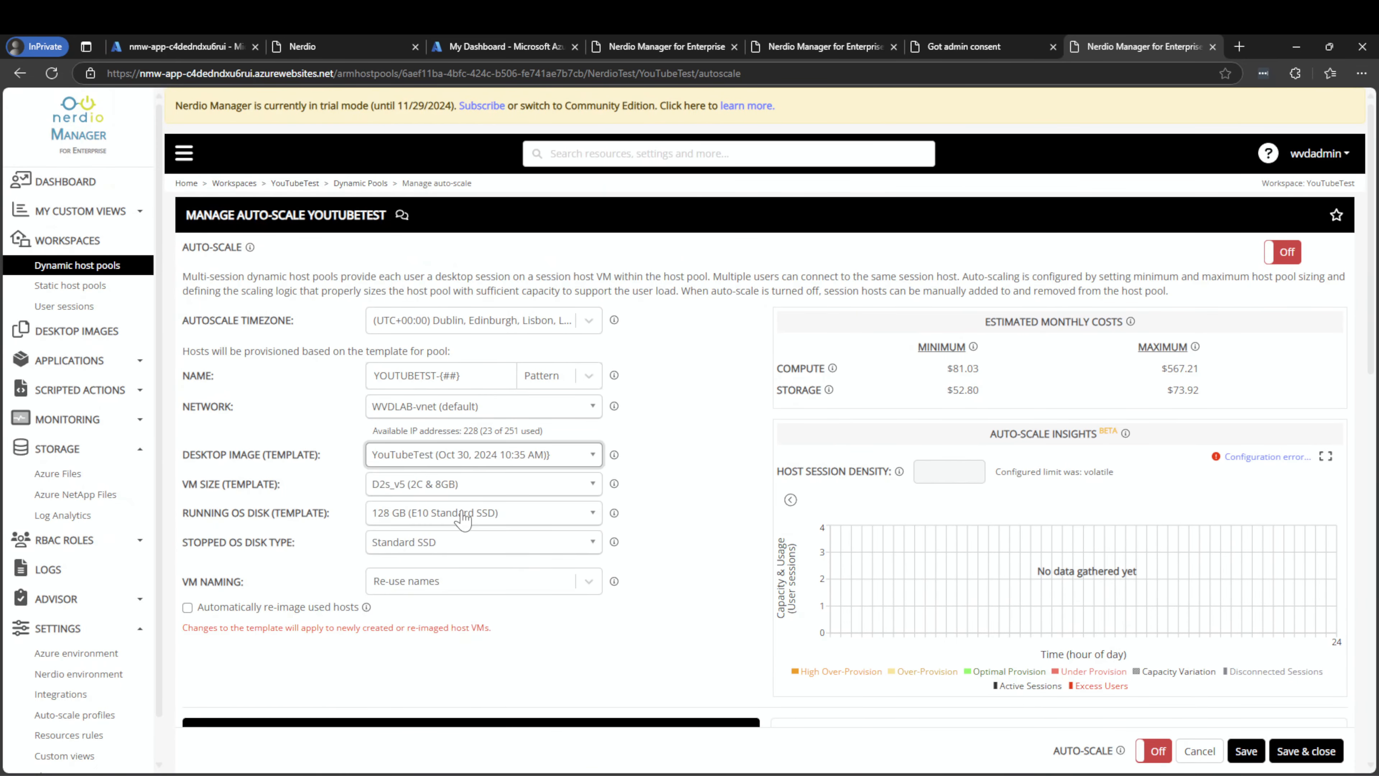
# Set the session limit per host to 5
pyautogui.scroll(-1, 431, 453)
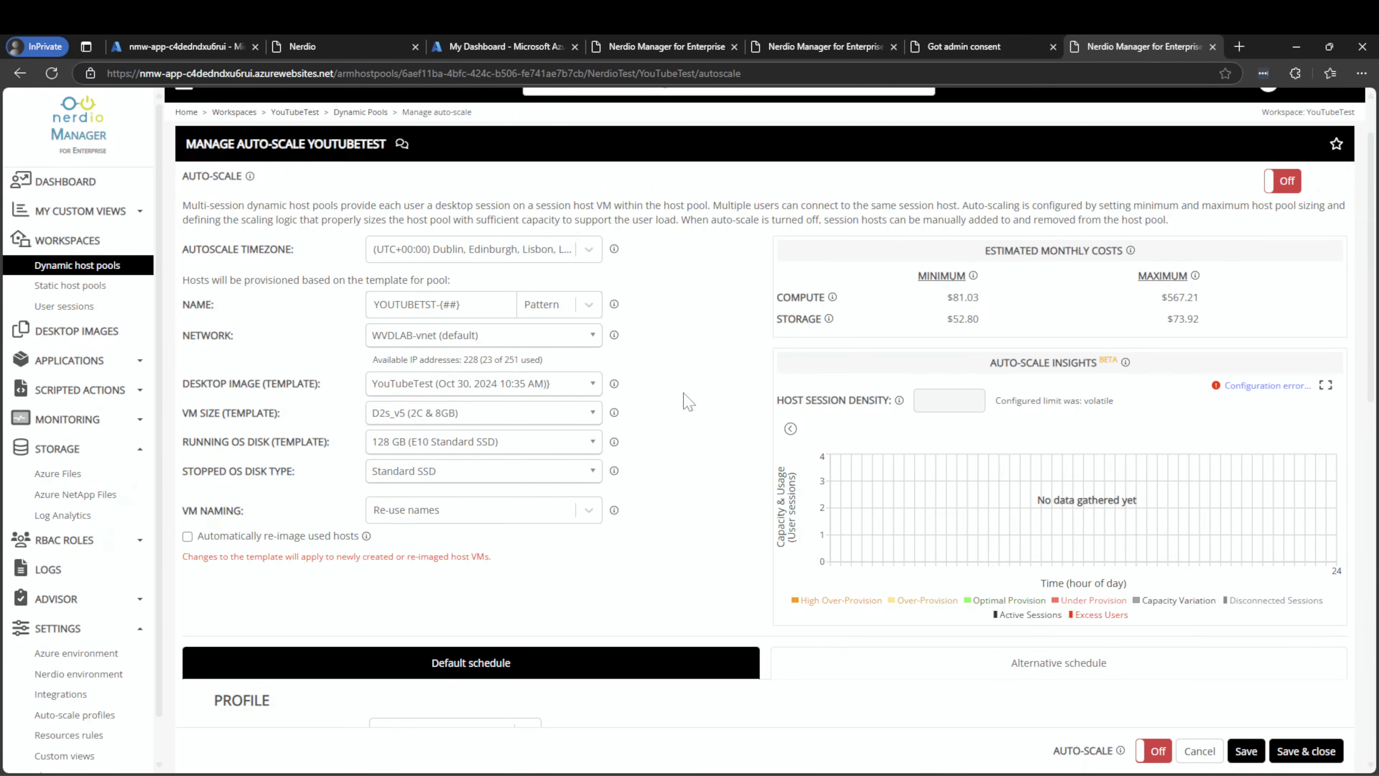
pyautogui.scroll(-3, 477, 467)
pyautogui.scroll(-4, 397, 505)
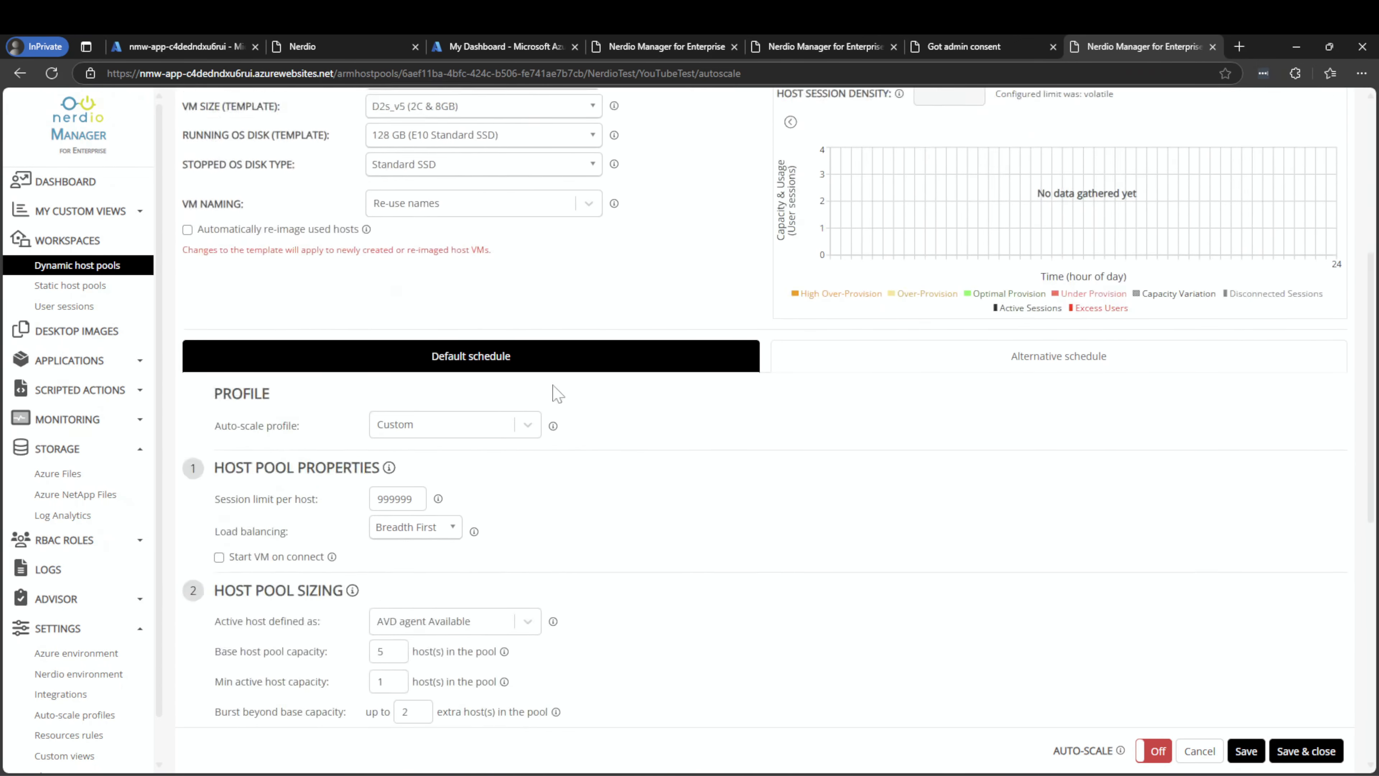
pyautogui.scroll(-1, 404, 407)
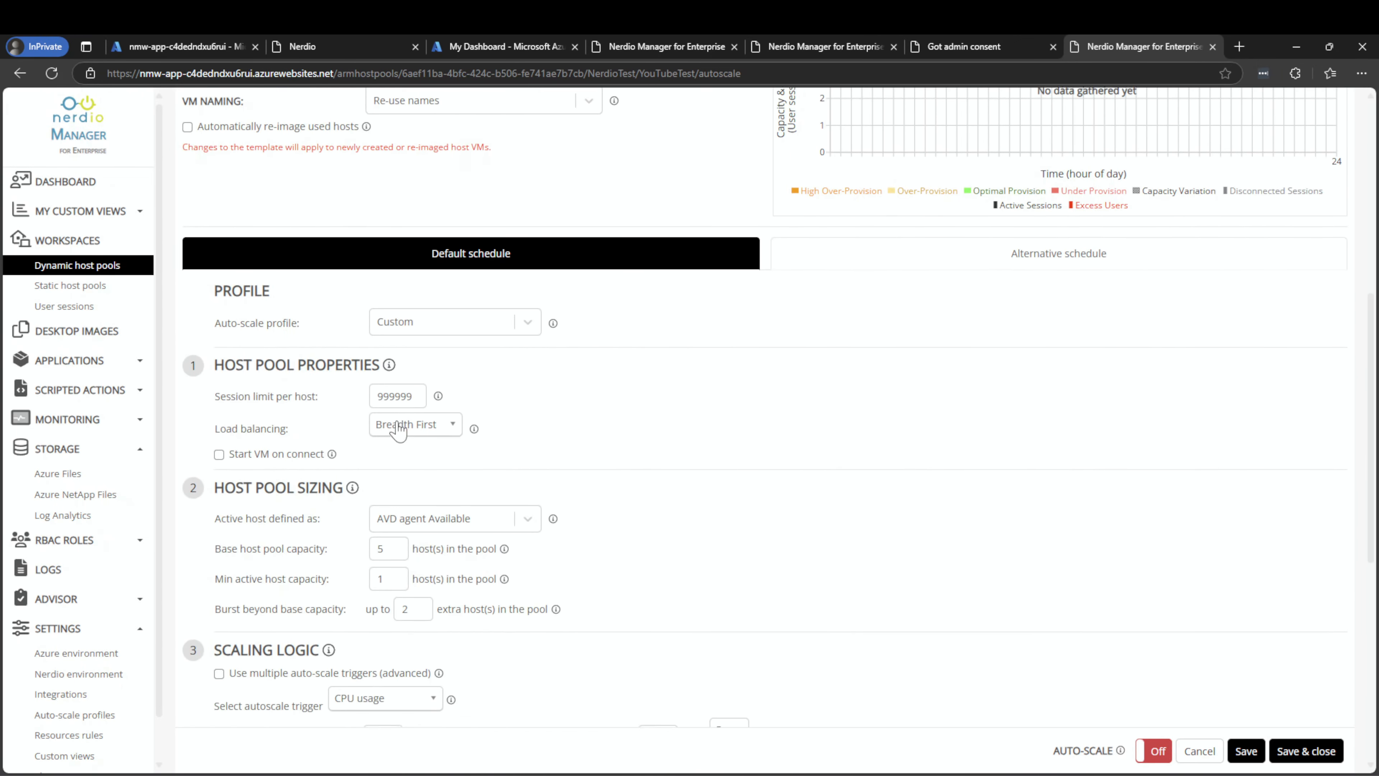
pyautogui.click(420, 381)
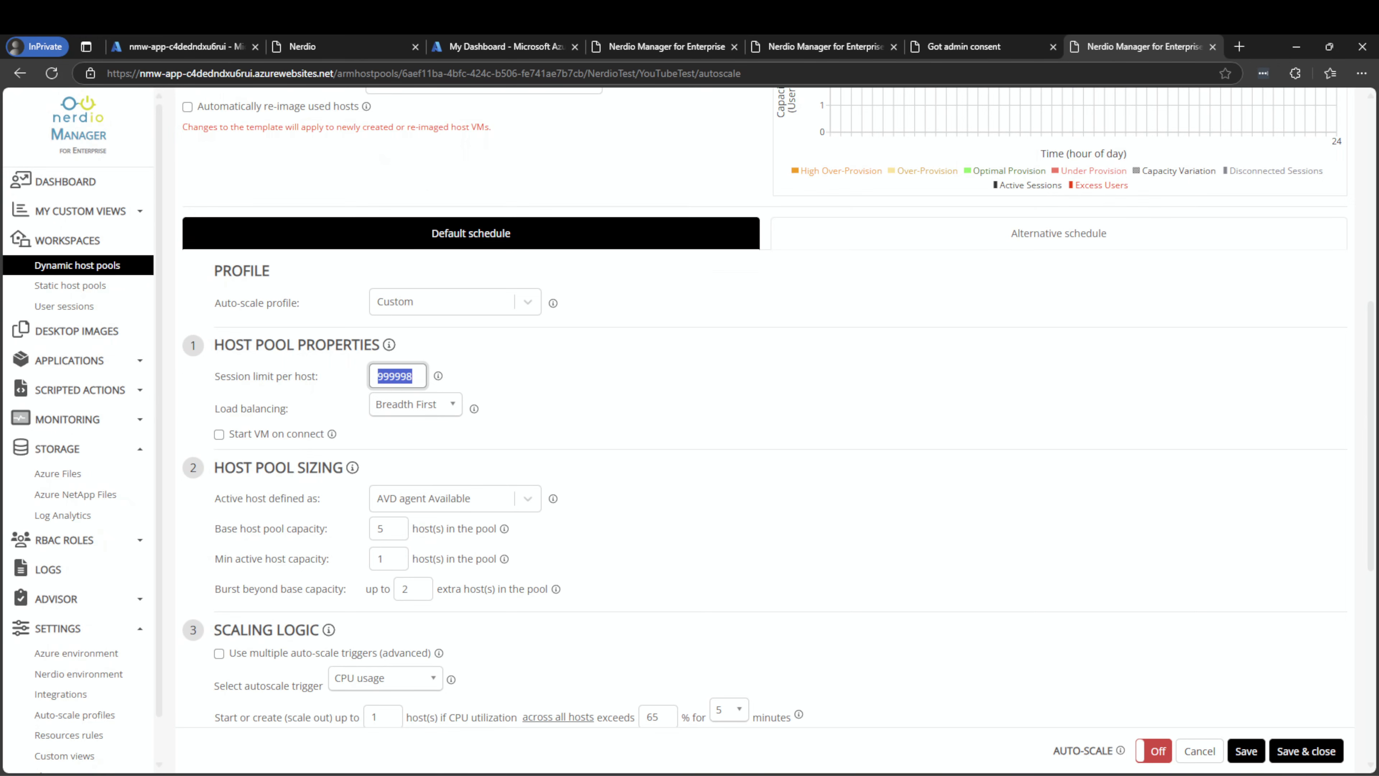
pyautogui.write('5')
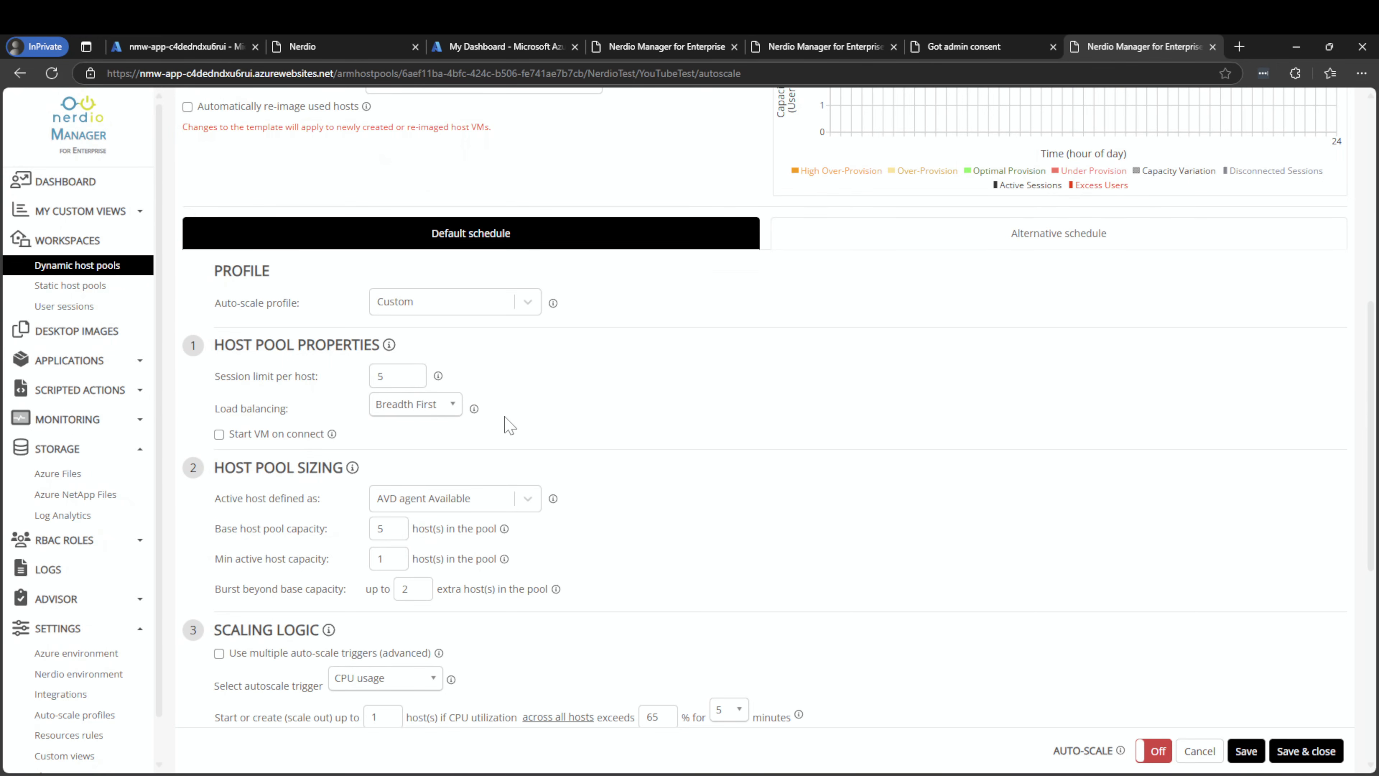
pyautogui.scroll(-2, 509, 424)
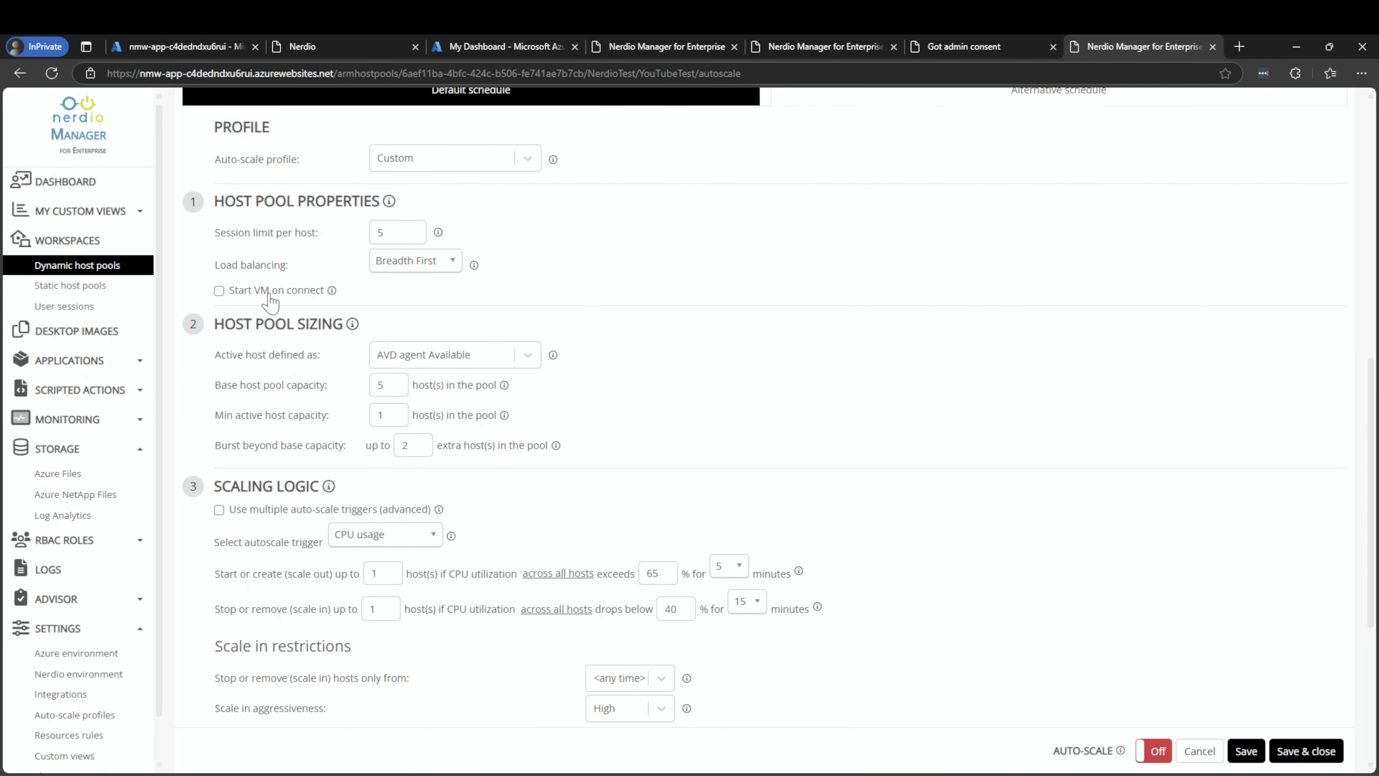
# Set the base host pool capacity to 2 hosts, with Start VM on connect enabled
pyautogui.click(365, 381)
pyautogui.press('Tab')
pyautogui.write('1')
pyautogui.hotkey('ctrl', 'a')
pyautogui.click(743, 404)
pyautogui.scroll(-3, 493, 508)
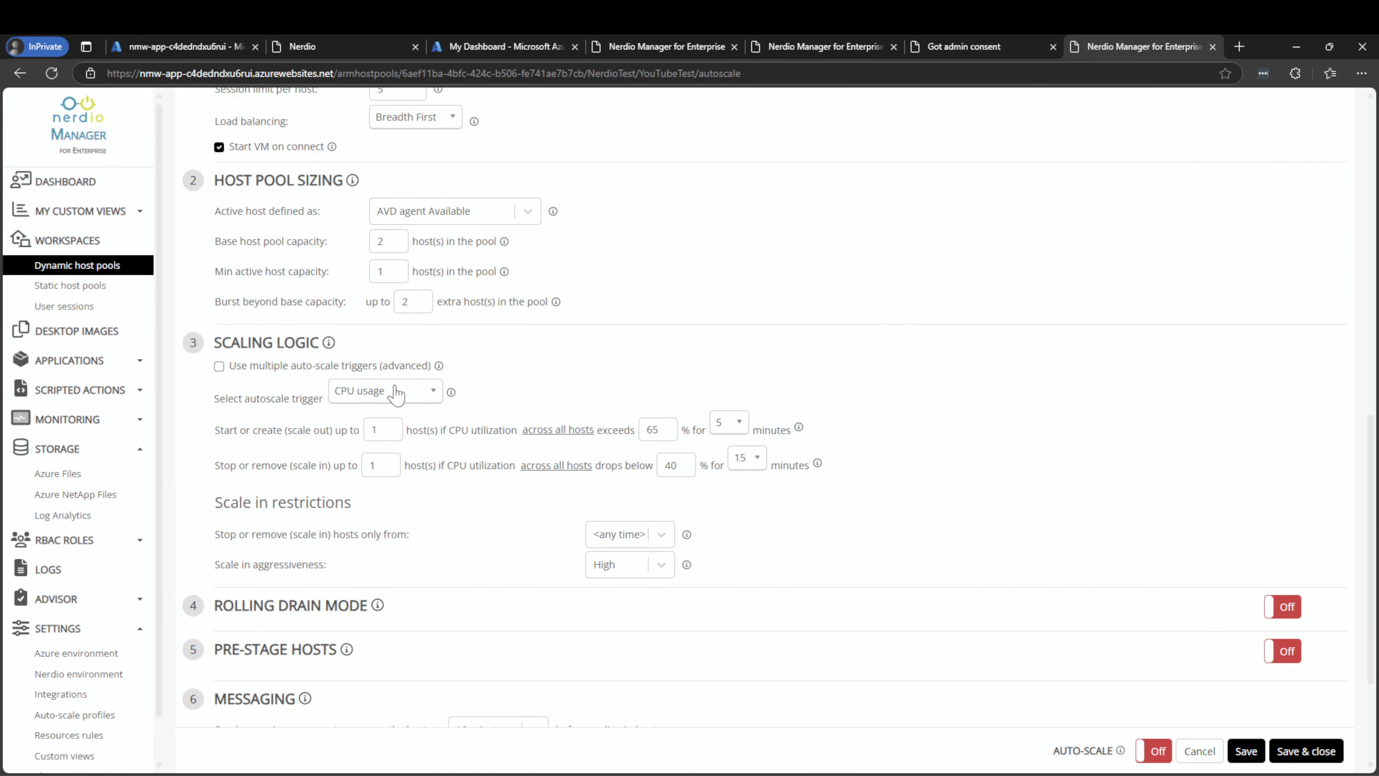
# Set the autoscale trigger to Available sessions, maintaining 2 available sessions
pyautogui.click(397, 392)
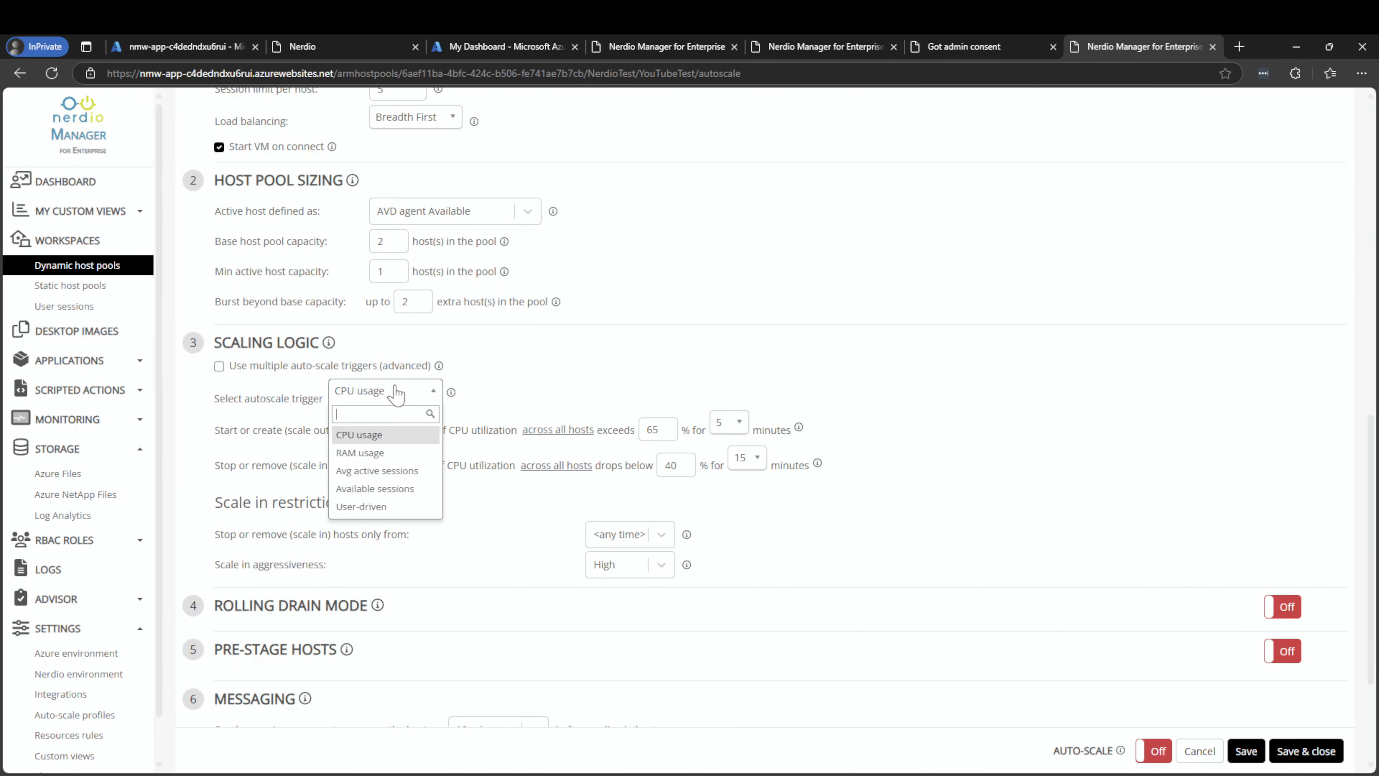
pyautogui.click(374, 490)
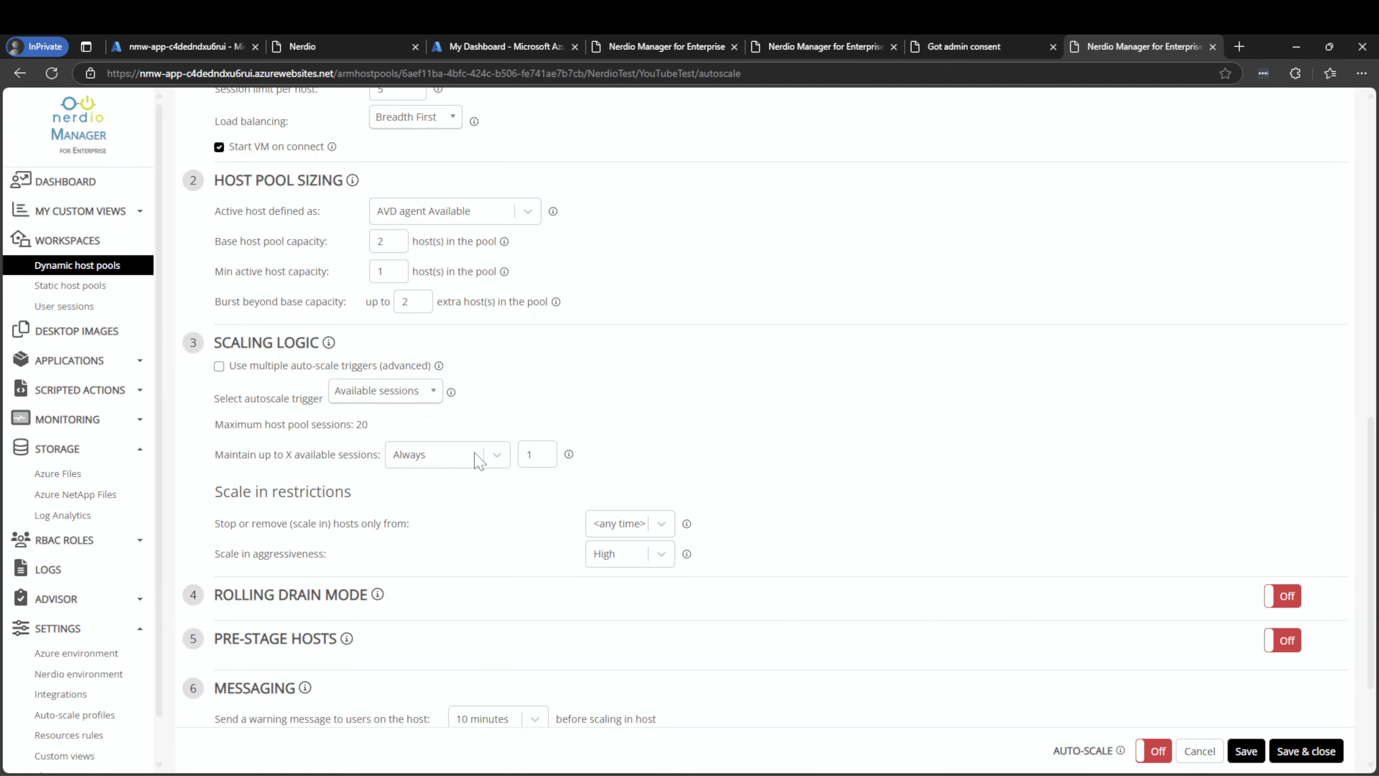
pyautogui.press('Tab')
pyautogui.click(639, 372)
pyautogui.click(534, 455)
pyautogui.press('BackSpace')
pyautogui.write('2')
pyautogui.click(651, 398)
# Save and close the YouTubeTest auto-scale settings
pyautogui.scroll(-3, 543, 467)
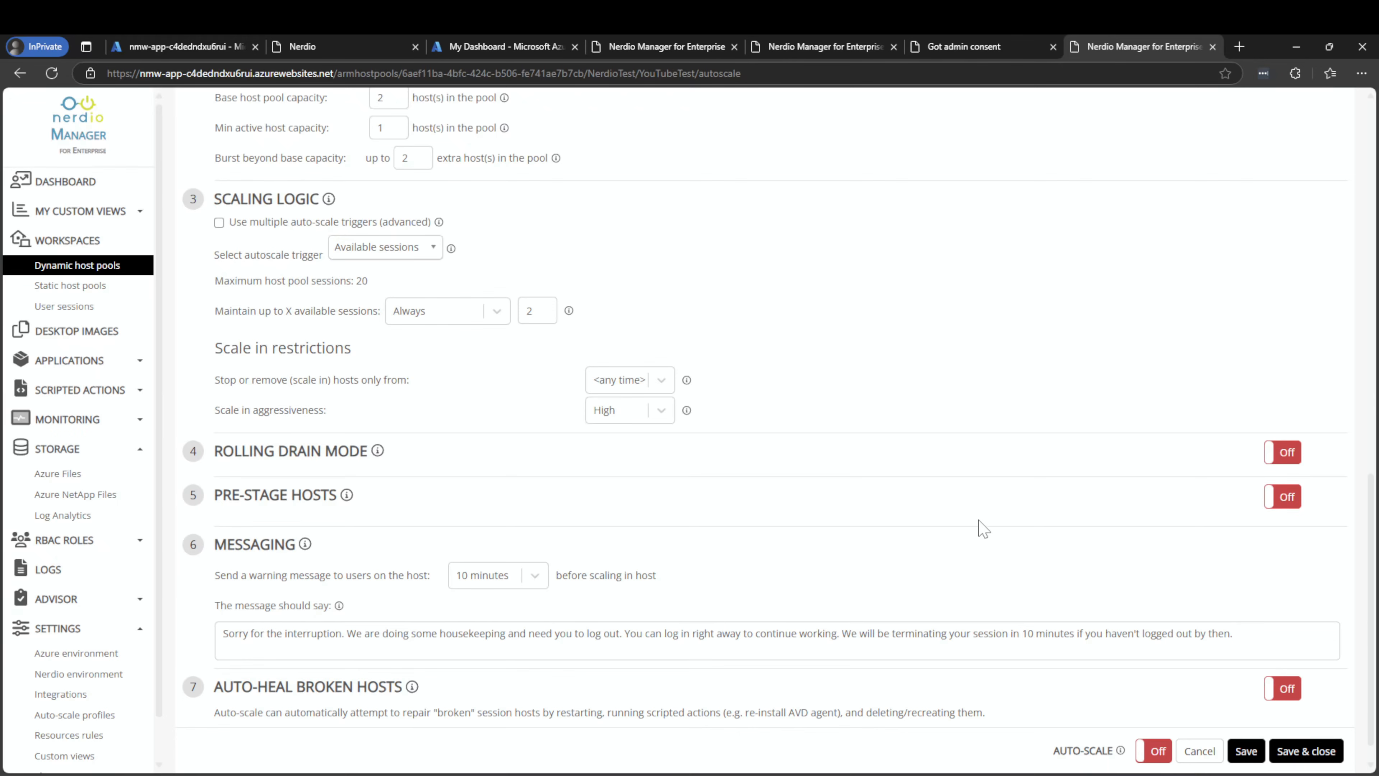
pyautogui.scroll(-1, 991, 496)
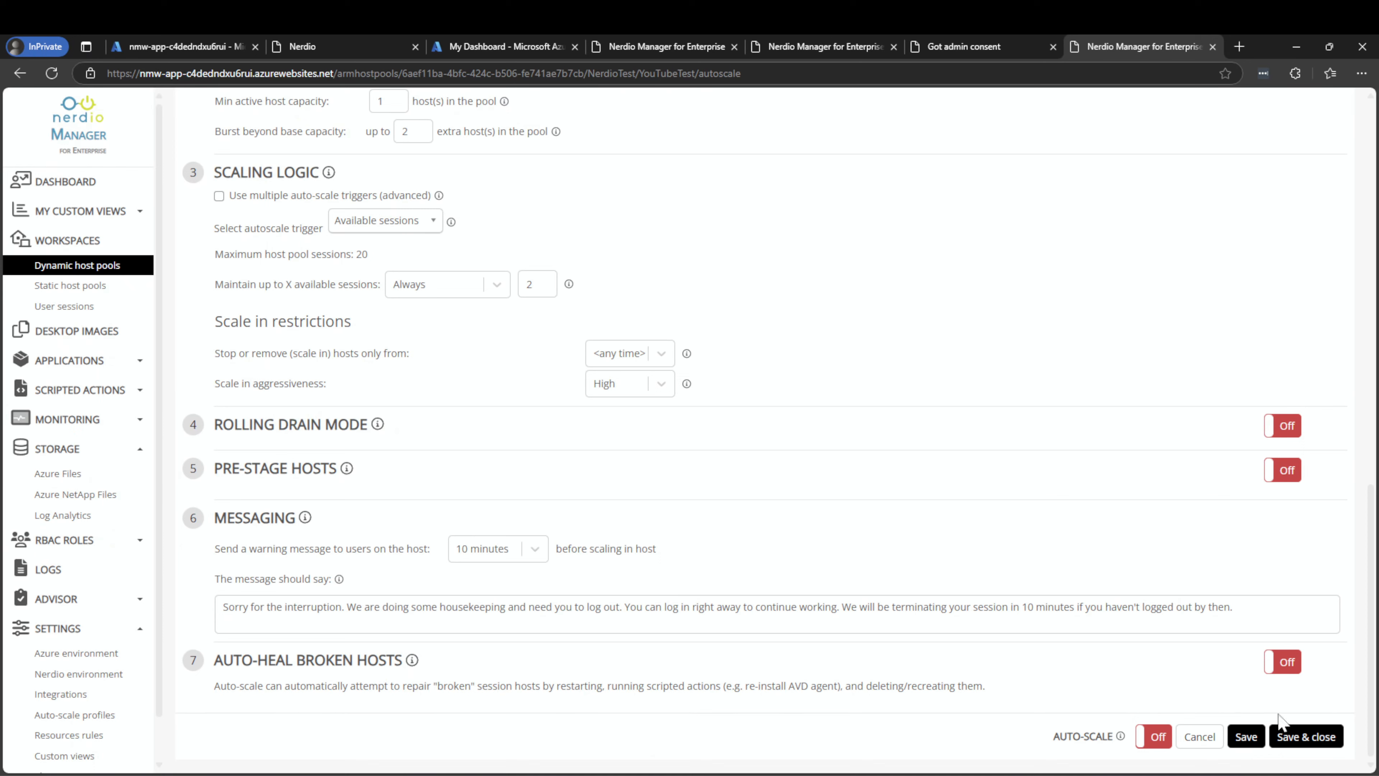
pyautogui.click(1305, 737)
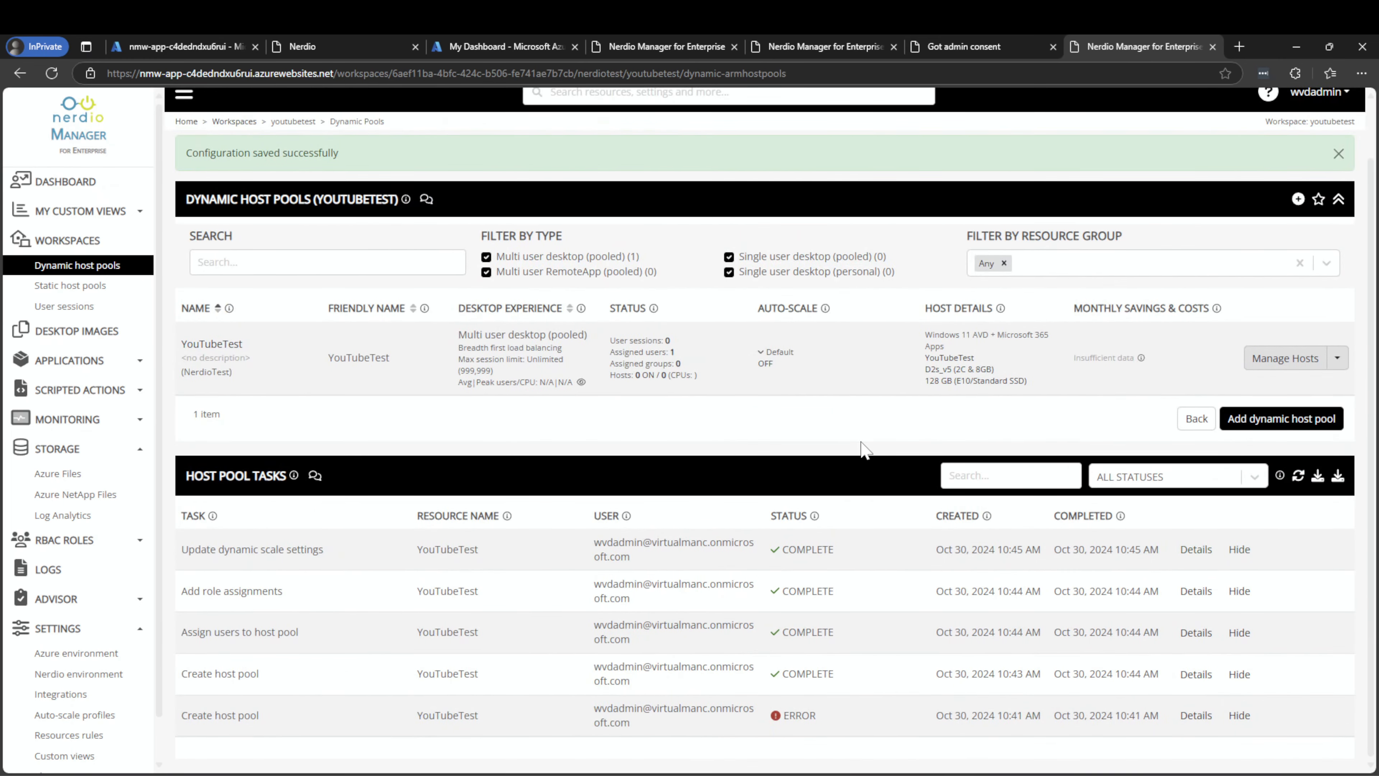
# Watch the YouTubeTest image's Run scripted actions task reach COMPLETE, then close its details
pyautogui.click(88, 333)
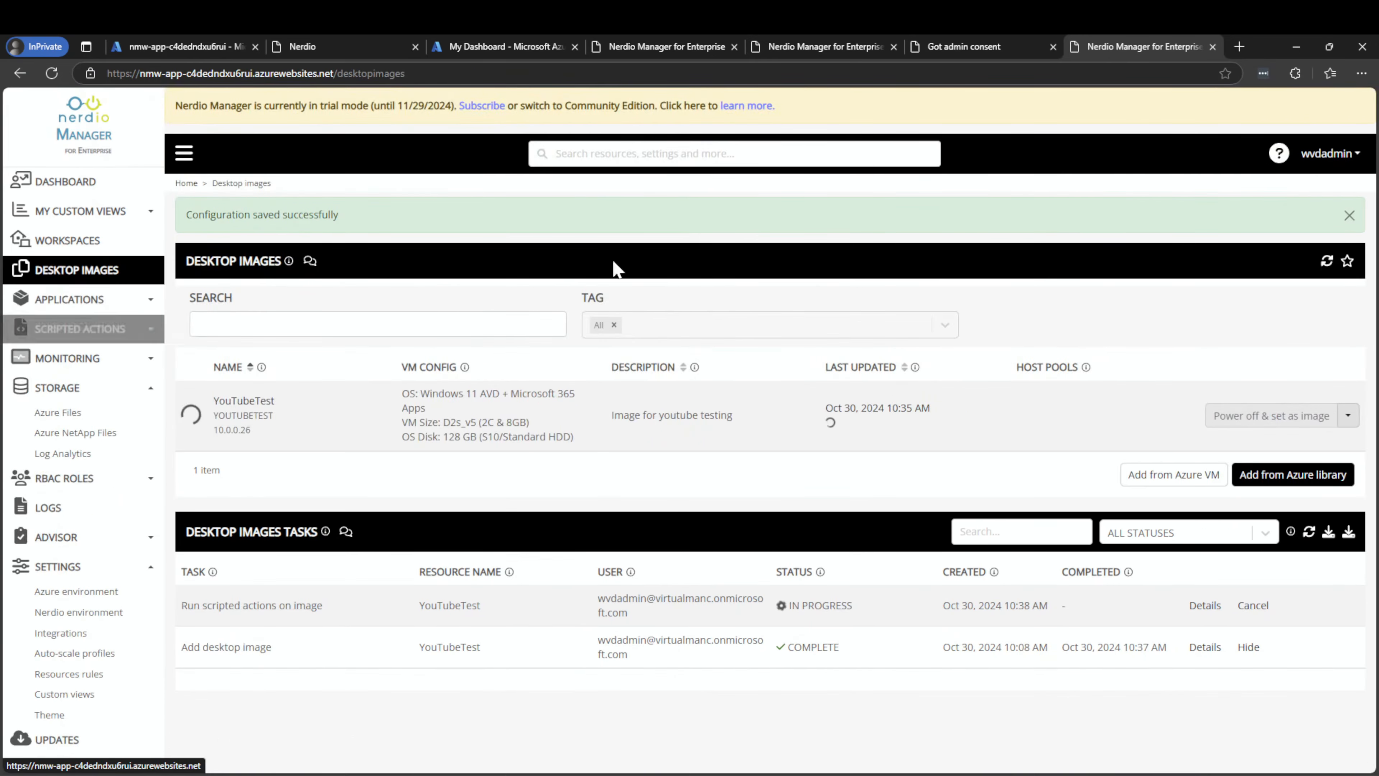
pyautogui.click(1203, 607)
pyautogui.scroll(-3, 955, 413)
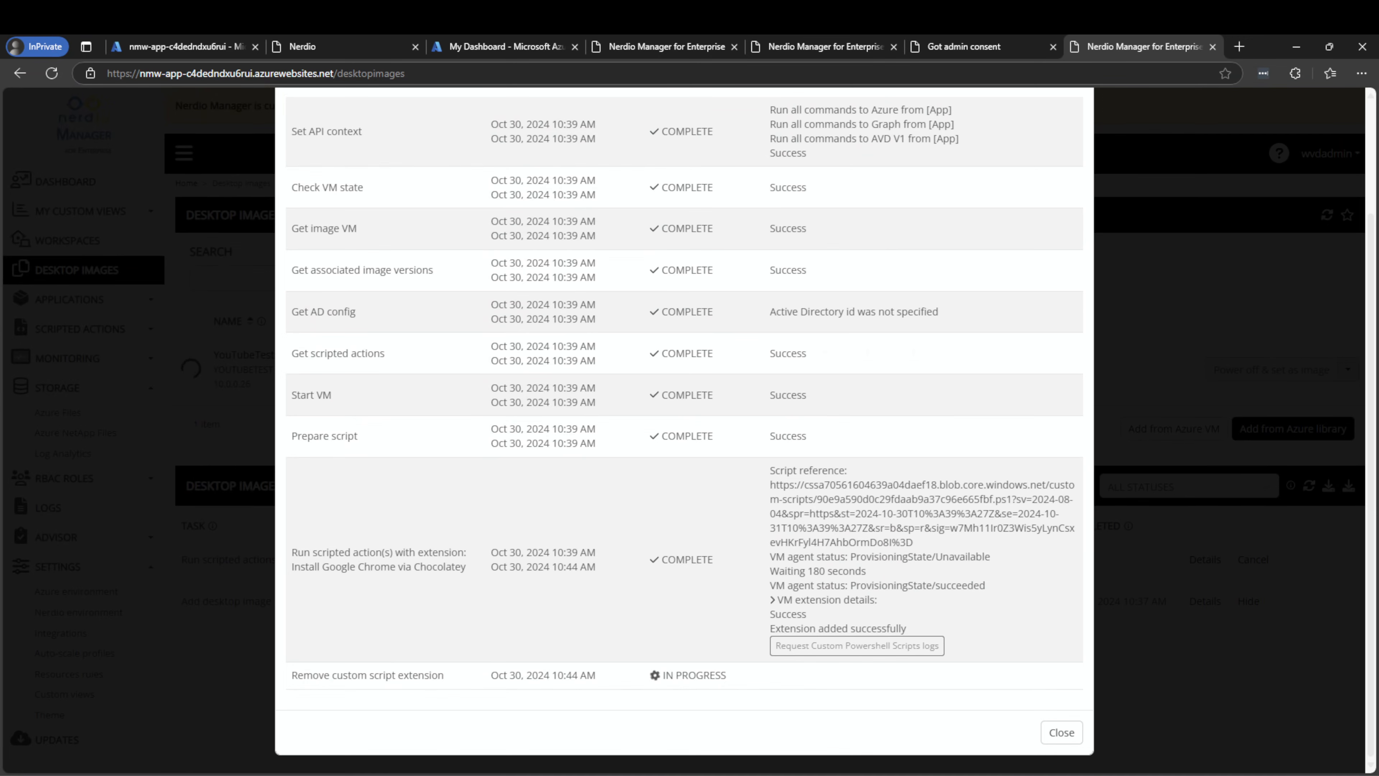
pyautogui.moveTo(330, 552); pyautogui.dragTo(476, 569)
pyautogui.click(476, 569)
pyautogui.moveTo(385, 542); pyautogui.dragTo(511, 542)
pyautogui.click(511, 541)
pyautogui.scroll(-3, 904, 625)
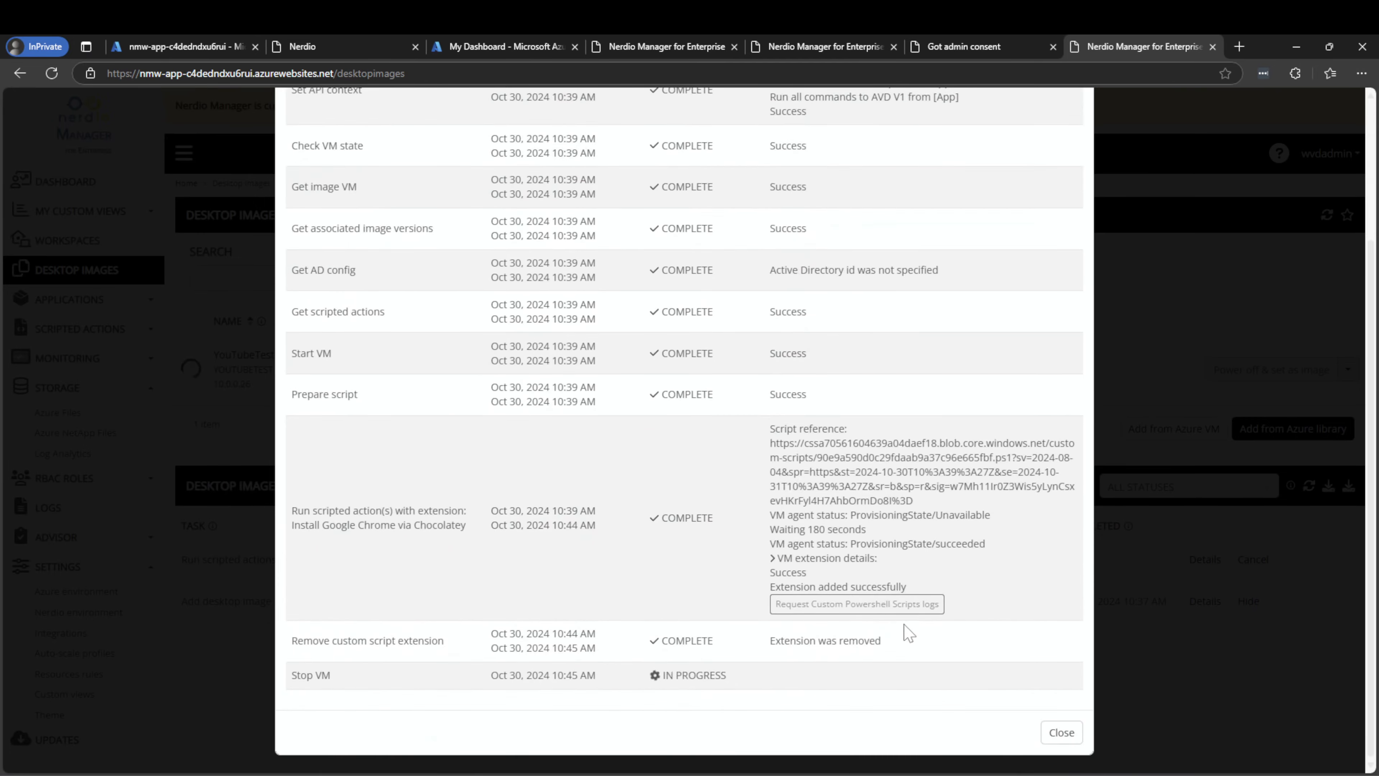
pyautogui.click(1060, 733)
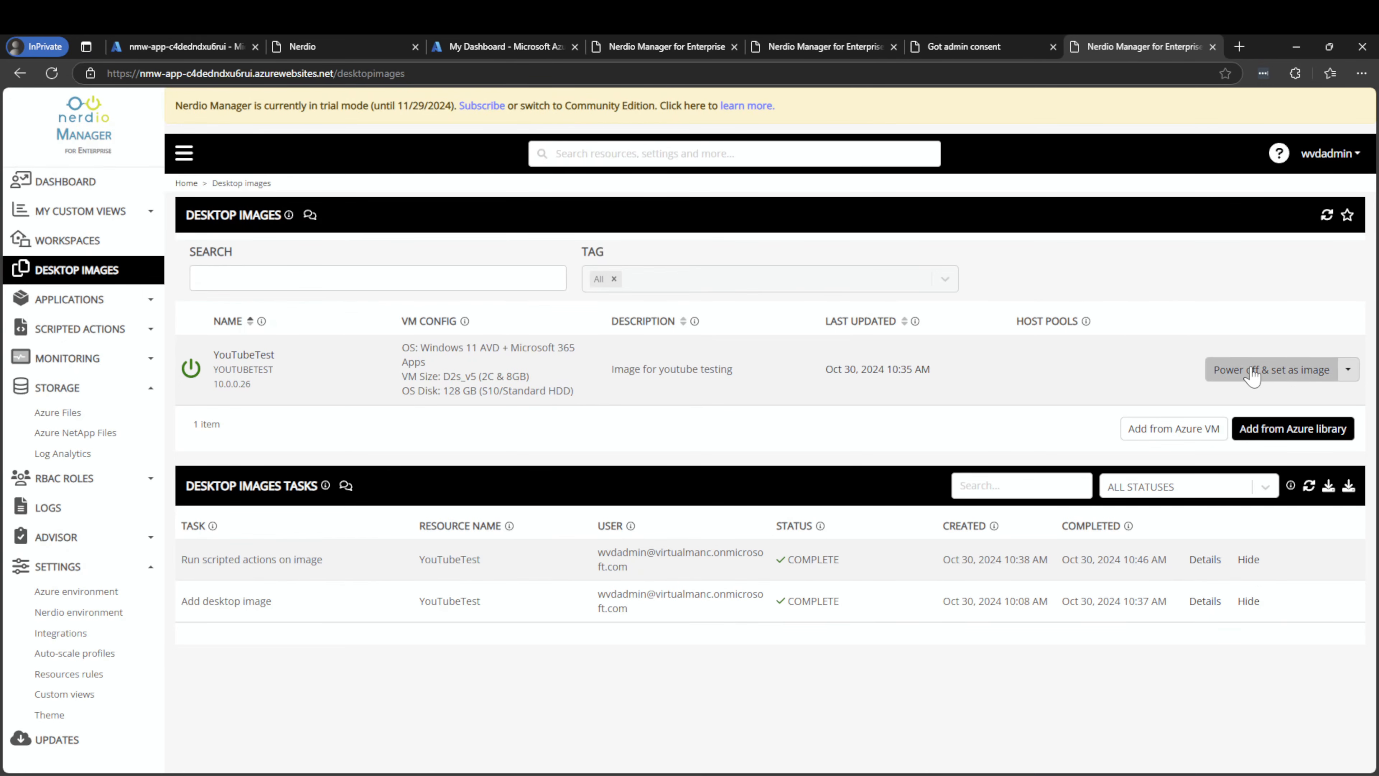
# Power off YouTubeTest and set it as image with a change-log note, running it now
pyautogui.click(1265, 370)
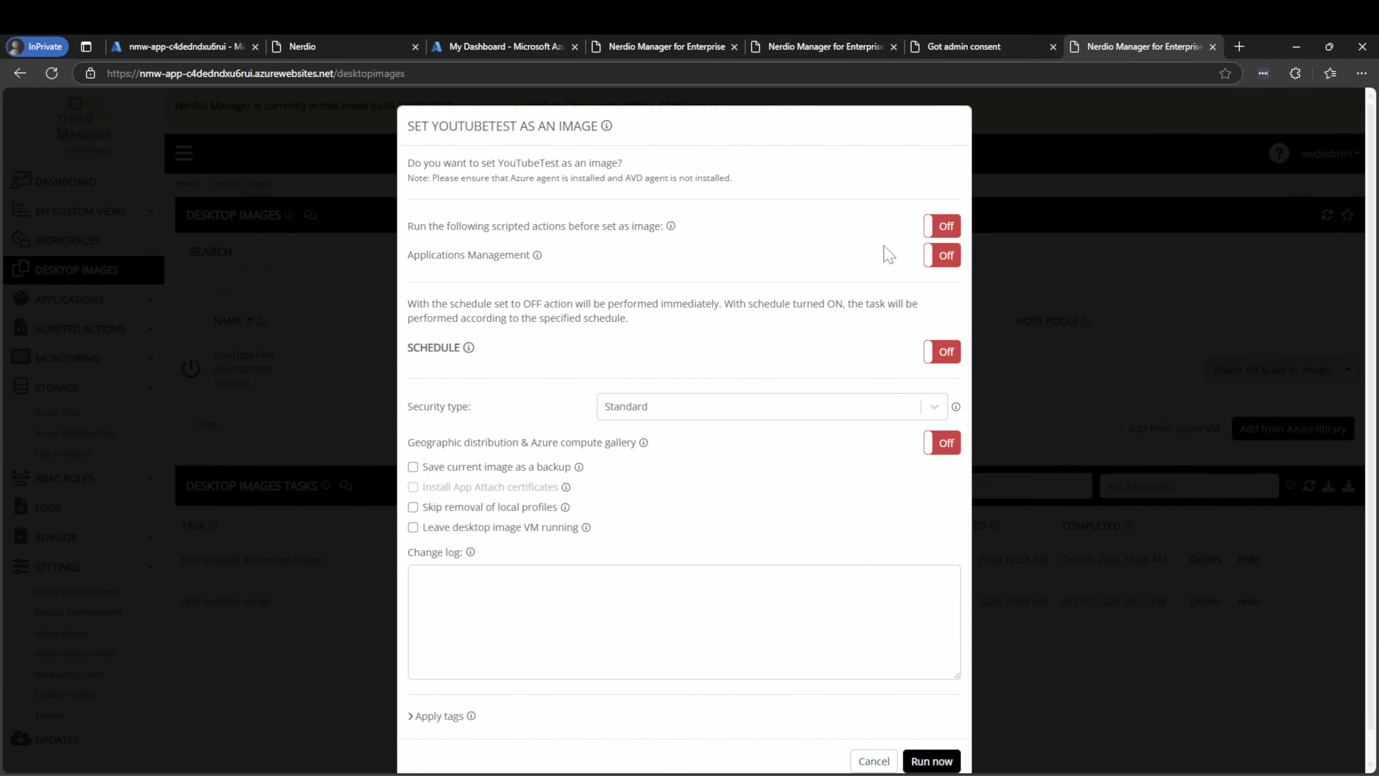
pyautogui.scroll(-1, 671, 208)
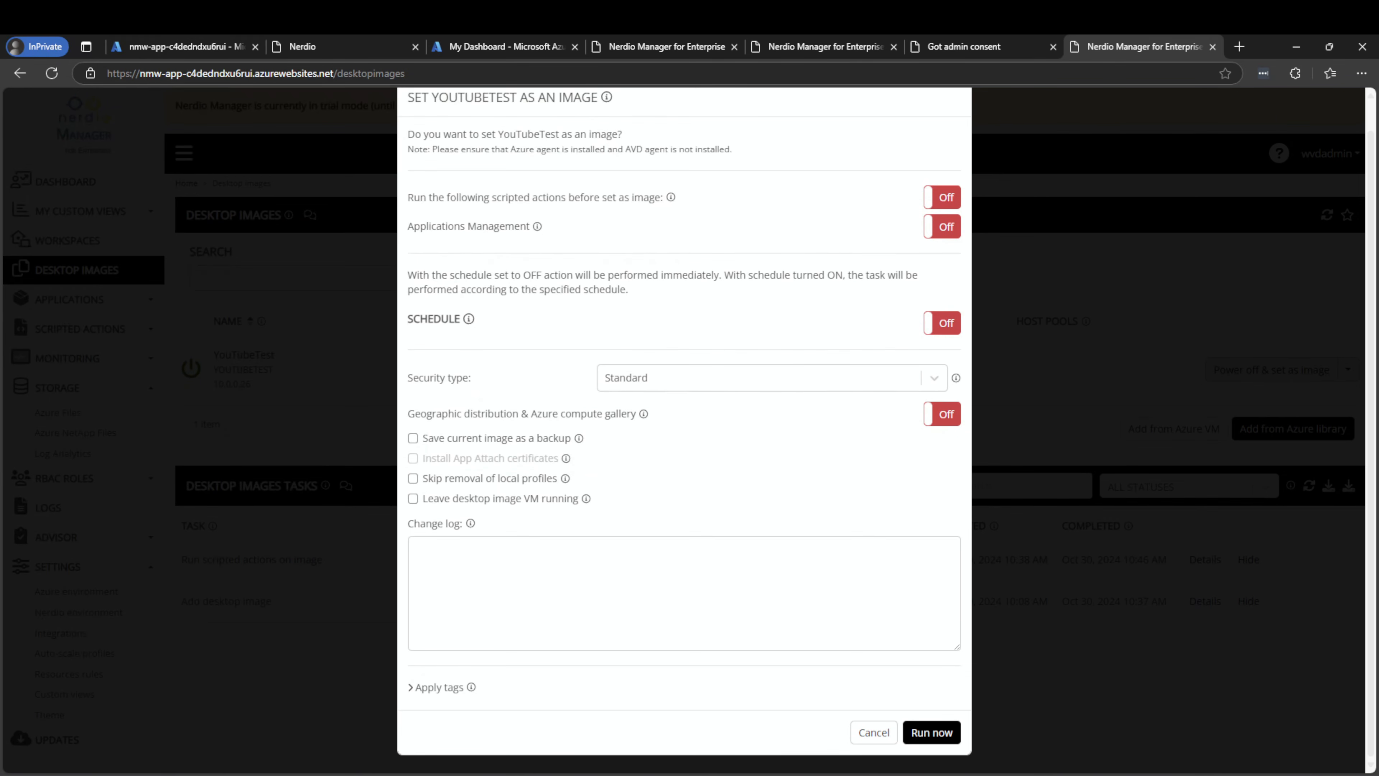
pyautogui.click(798, 597)
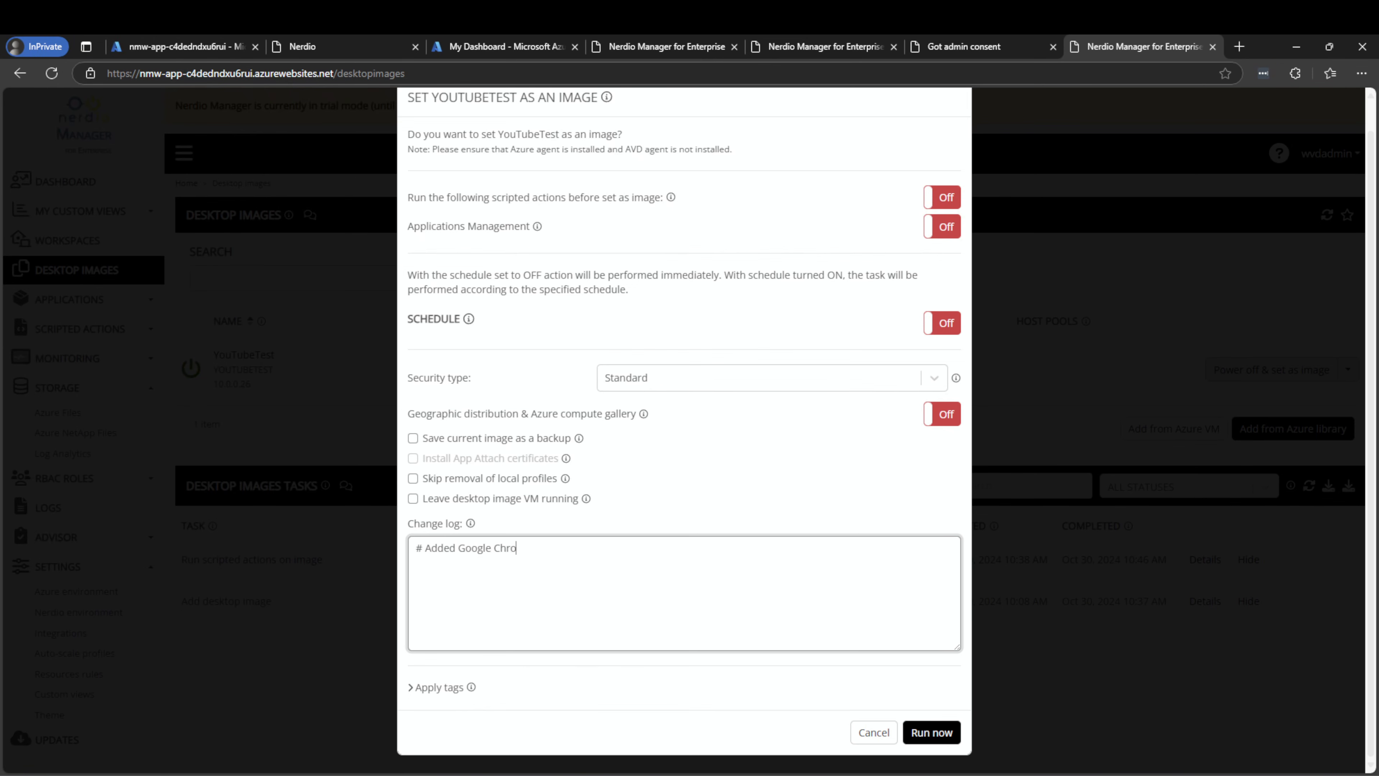
pyautogui.click(950, 731)
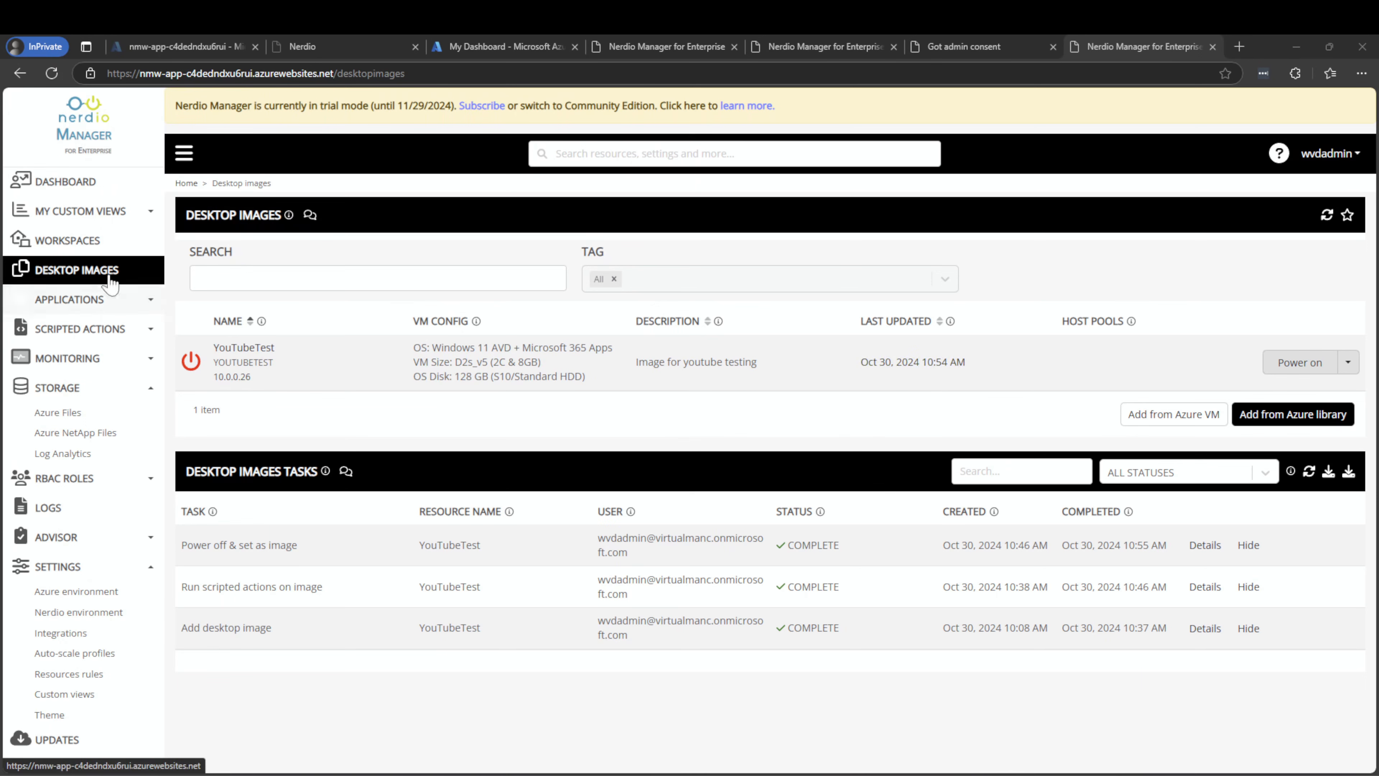
# Open the auto-scale configuration for the YouTubeTest workspace's dynamic host pool
pyautogui.click(84, 250)
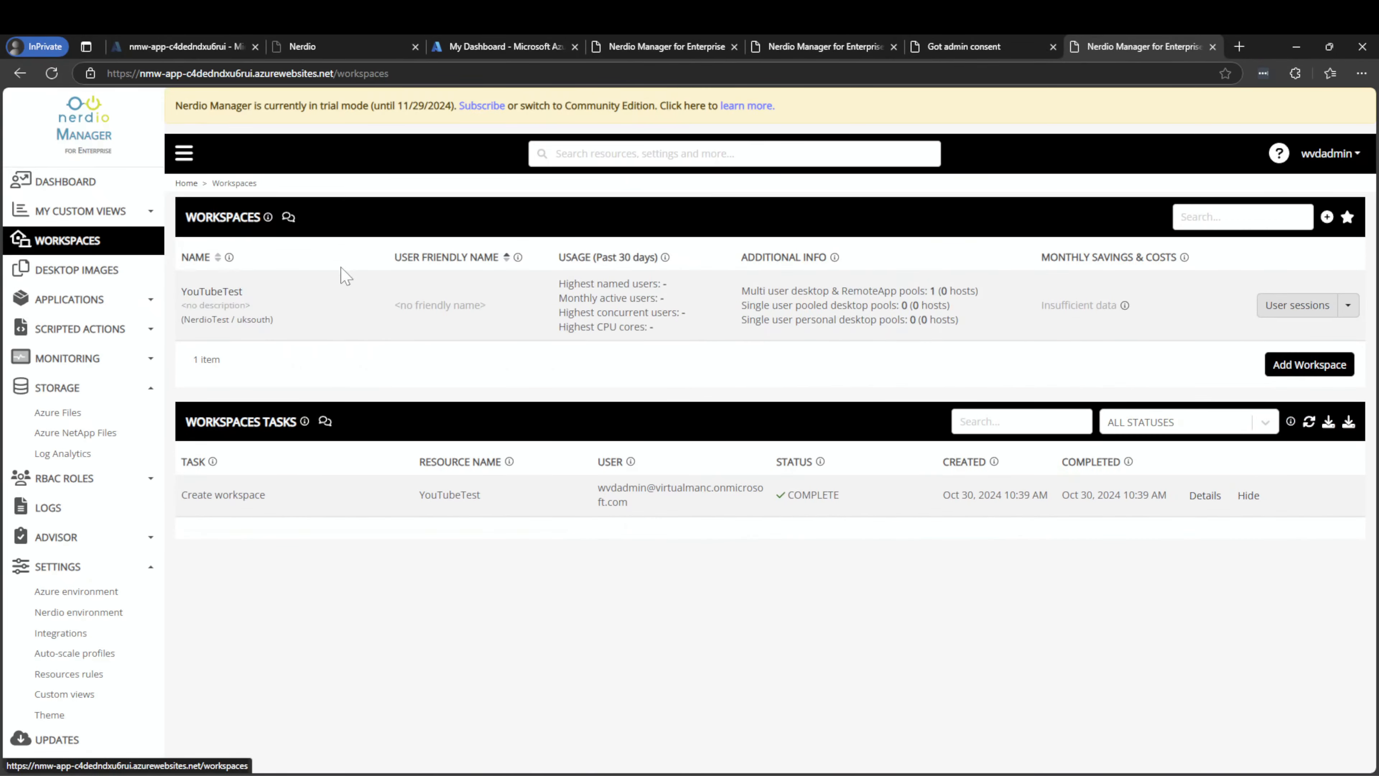
pyautogui.click(205, 302)
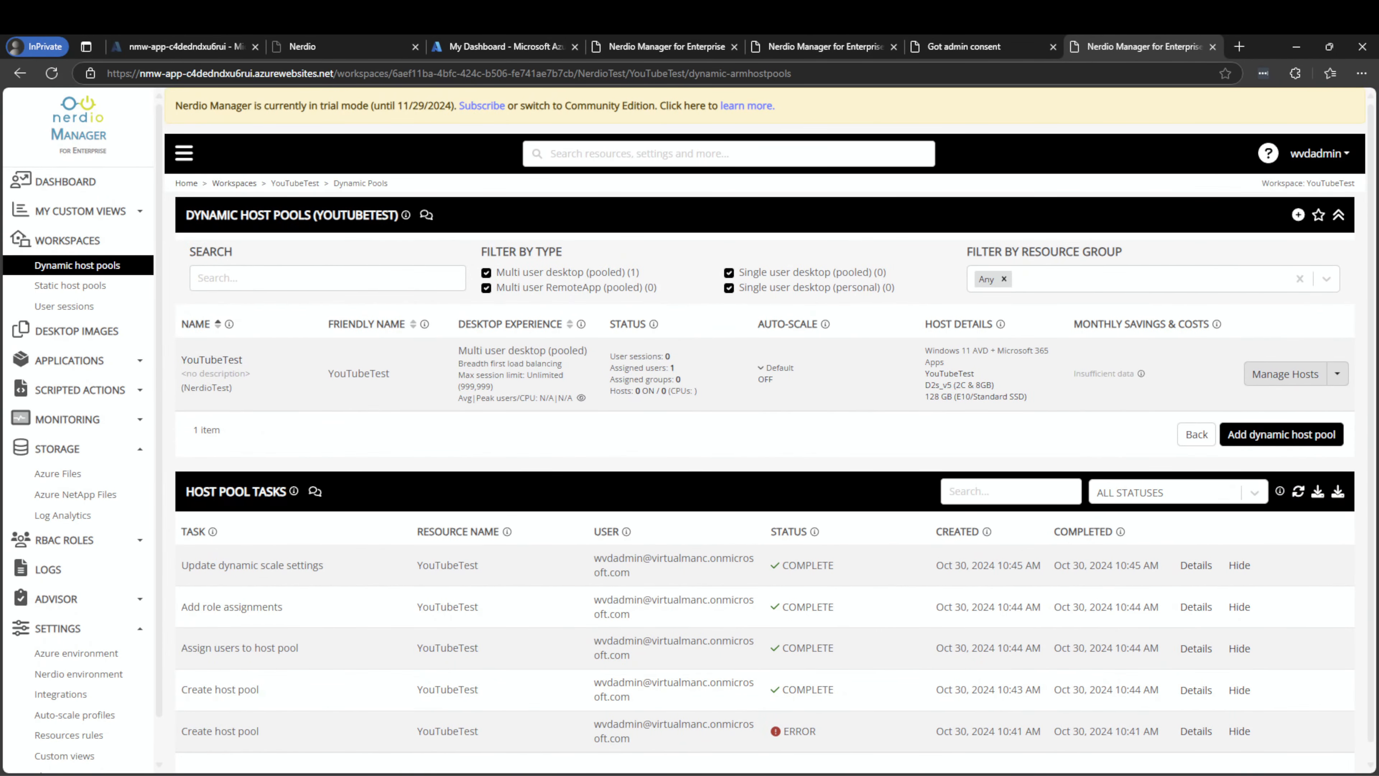
pyautogui.click(1337, 374)
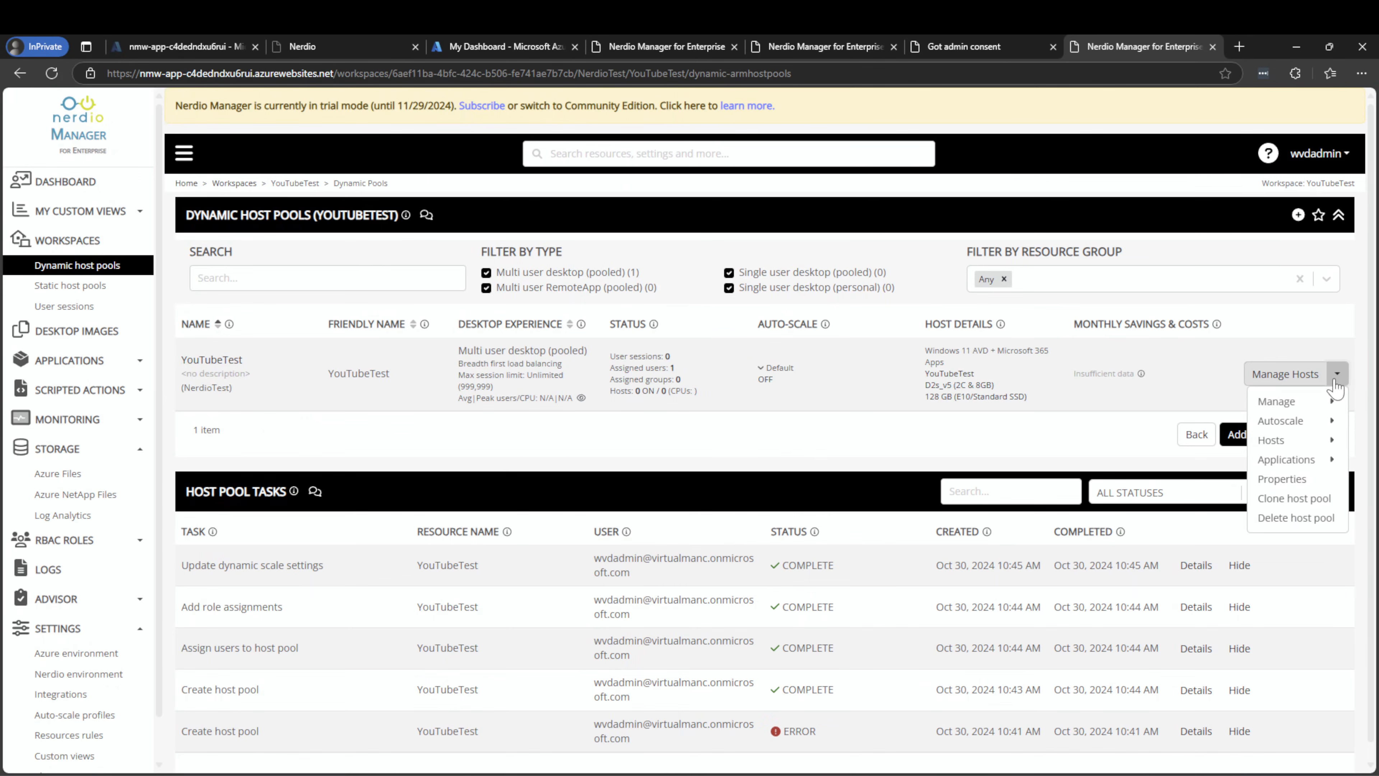
pyautogui.moveTo(1313, 422)
pyautogui.click(1189, 423)
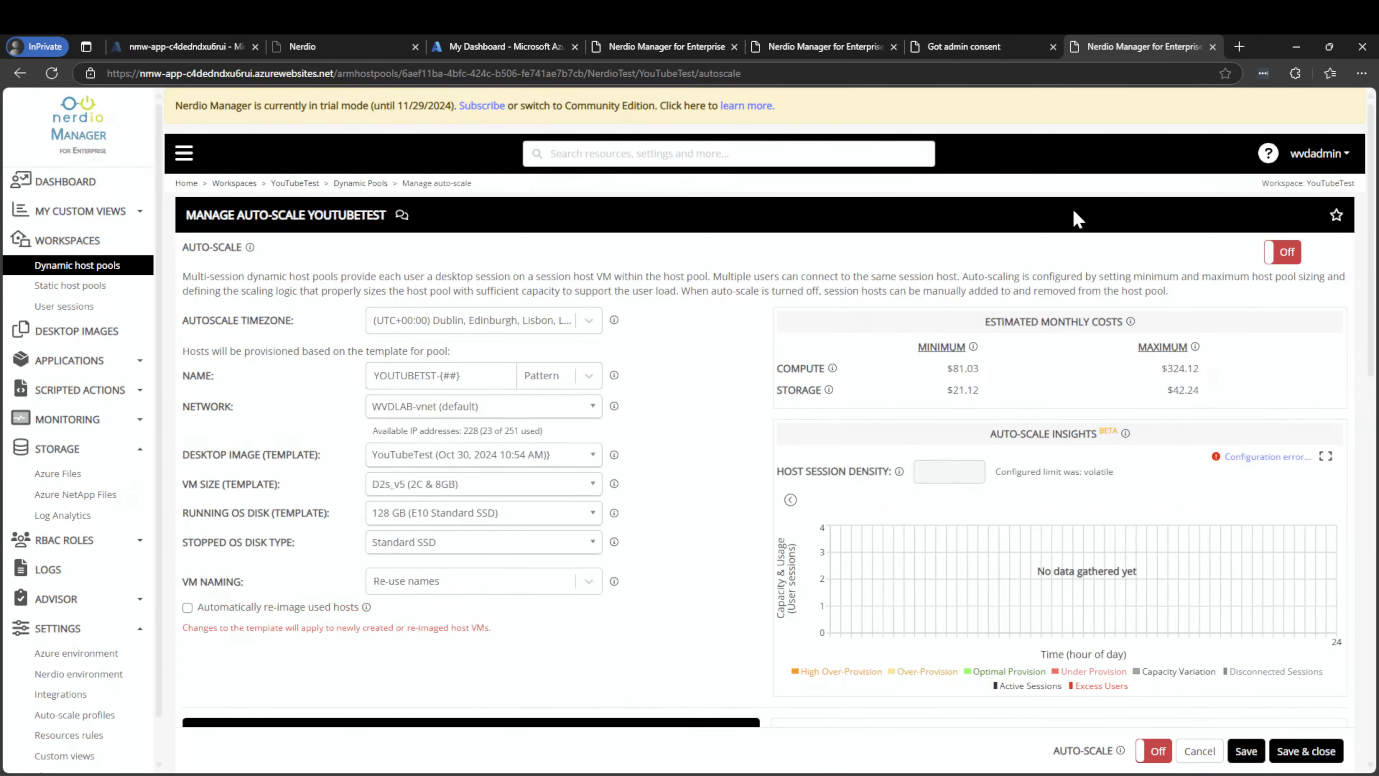
# Turn auto-scale on, keep minimum active hosts at 1, set scale-in aggressiveness to Medium, and save
pyautogui.click(1283, 251)
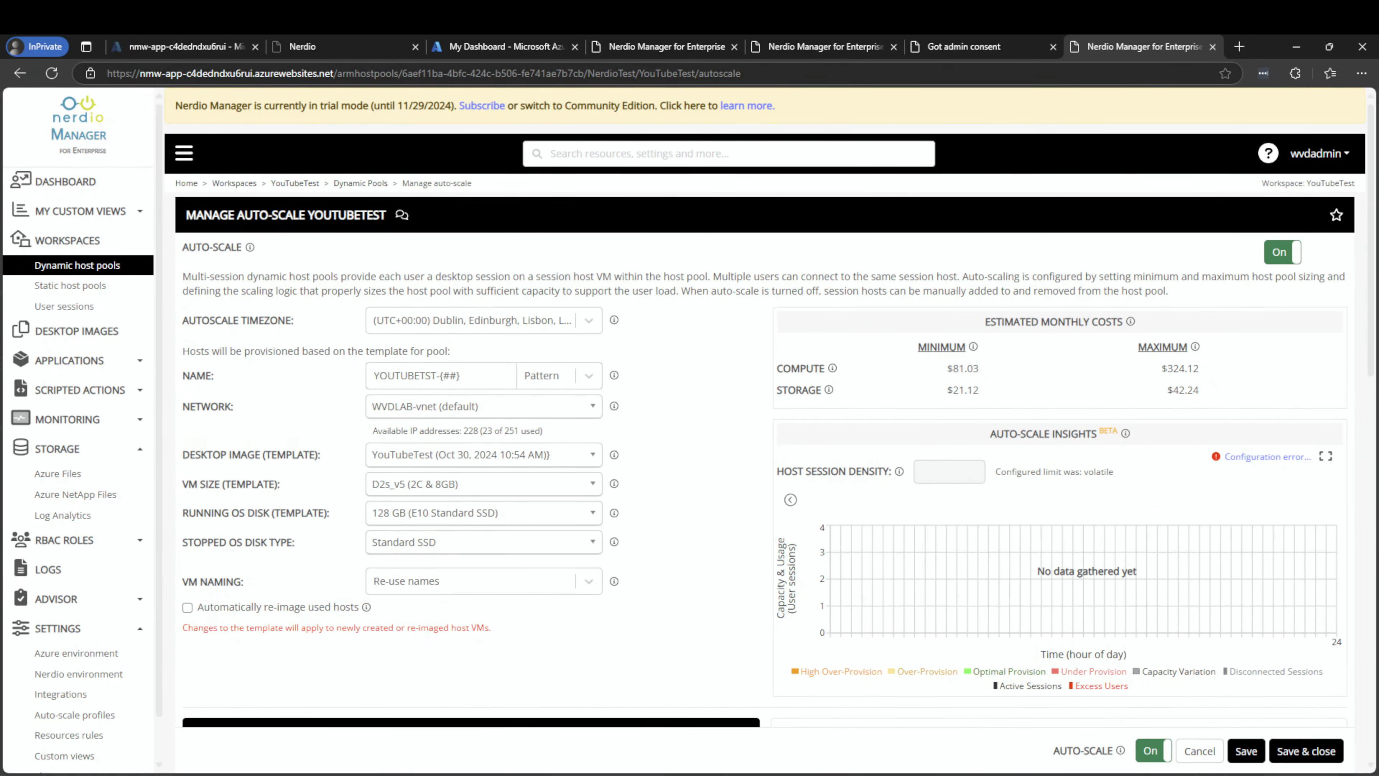
pyautogui.scroll(-8, 477, 461)
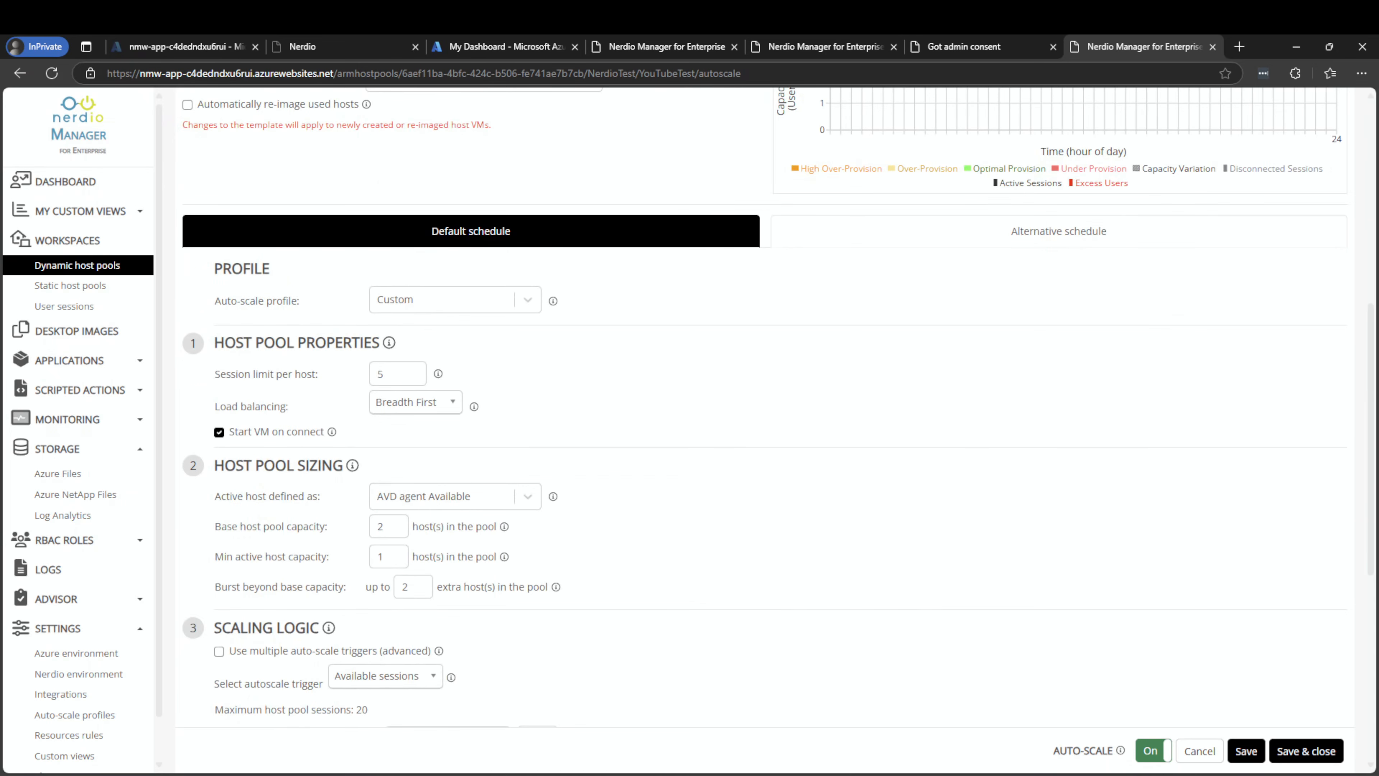
pyautogui.moveTo(269, 527); pyautogui.dragTo(332, 527)
pyautogui.click(384, 526)
pyautogui.scroll(-3, 365, 538)
pyautogui.click(403, 420)
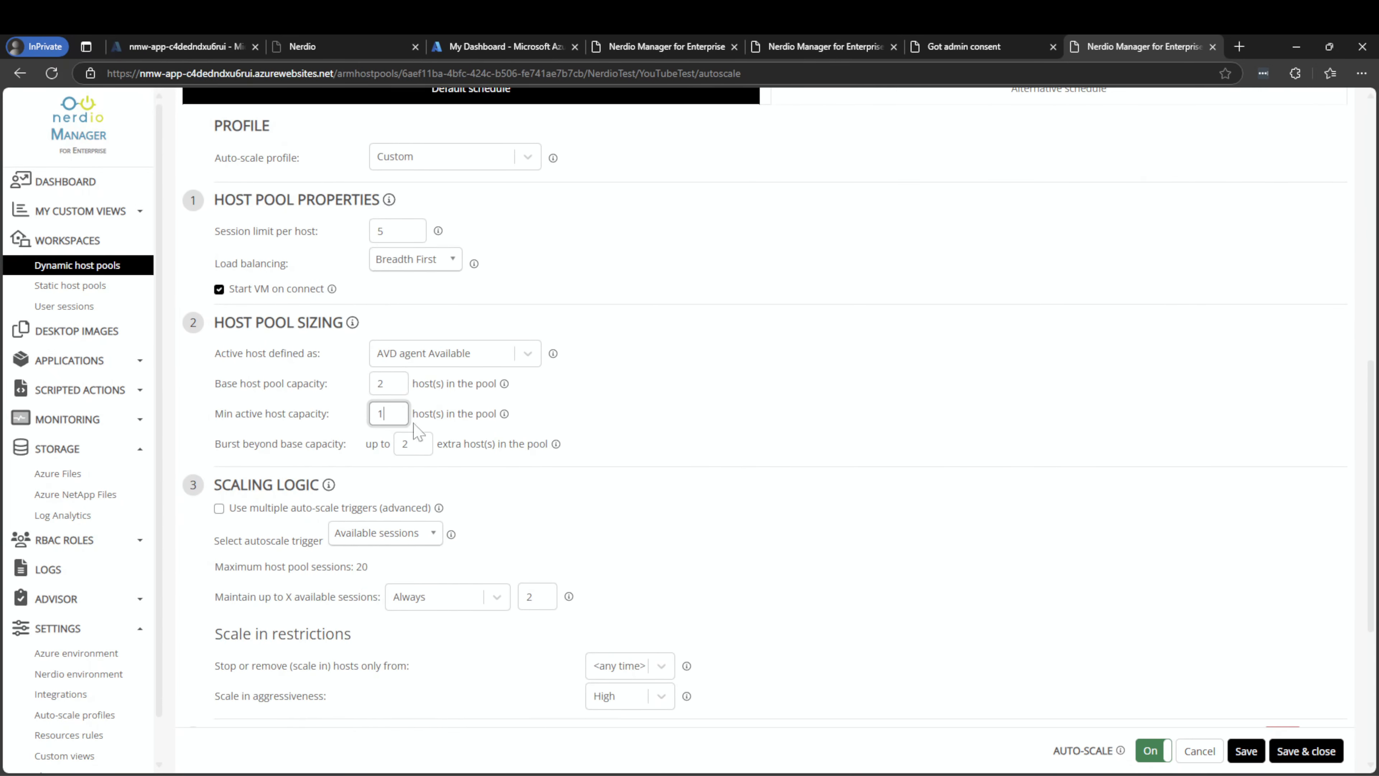
pyautogui.click(763, 517)
pyautogui.scroll(-5, 764, 517)
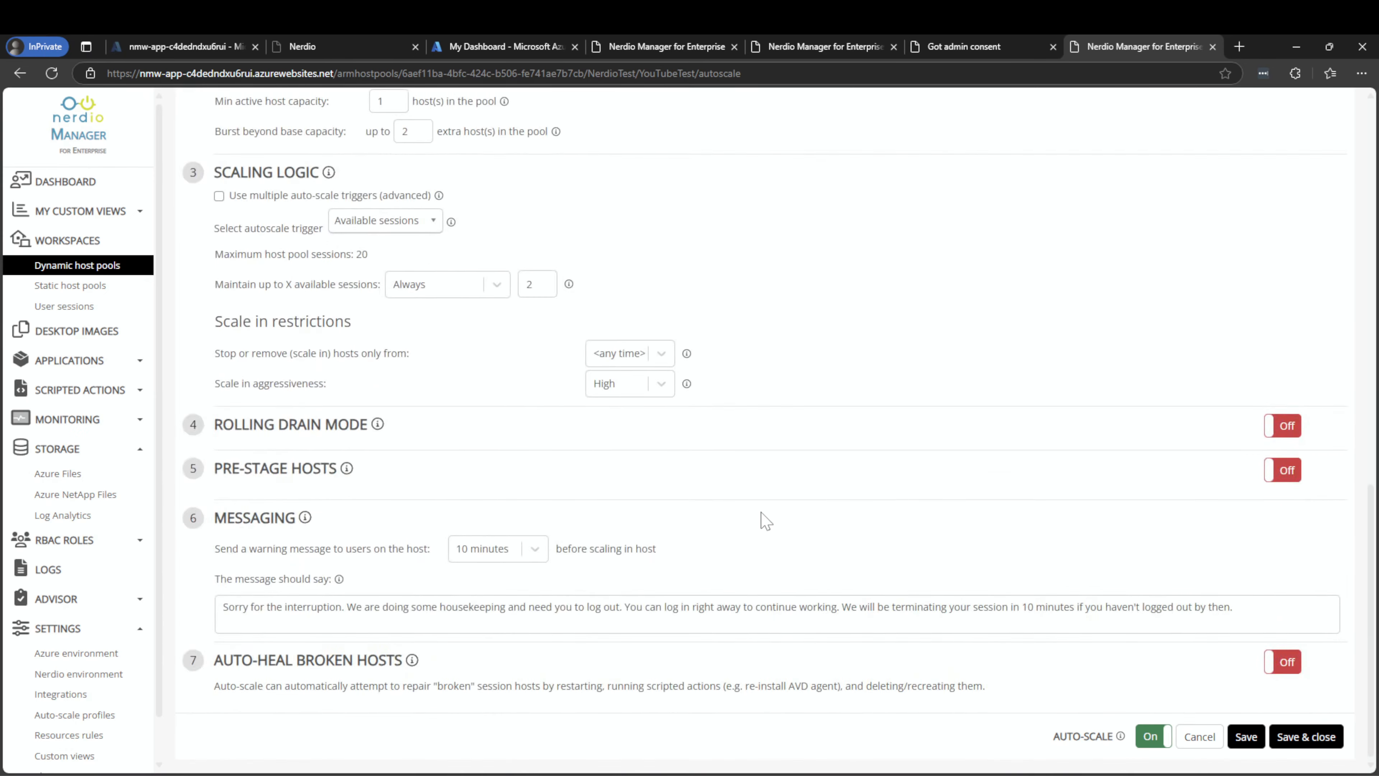
pyautogui.click(658, 384)
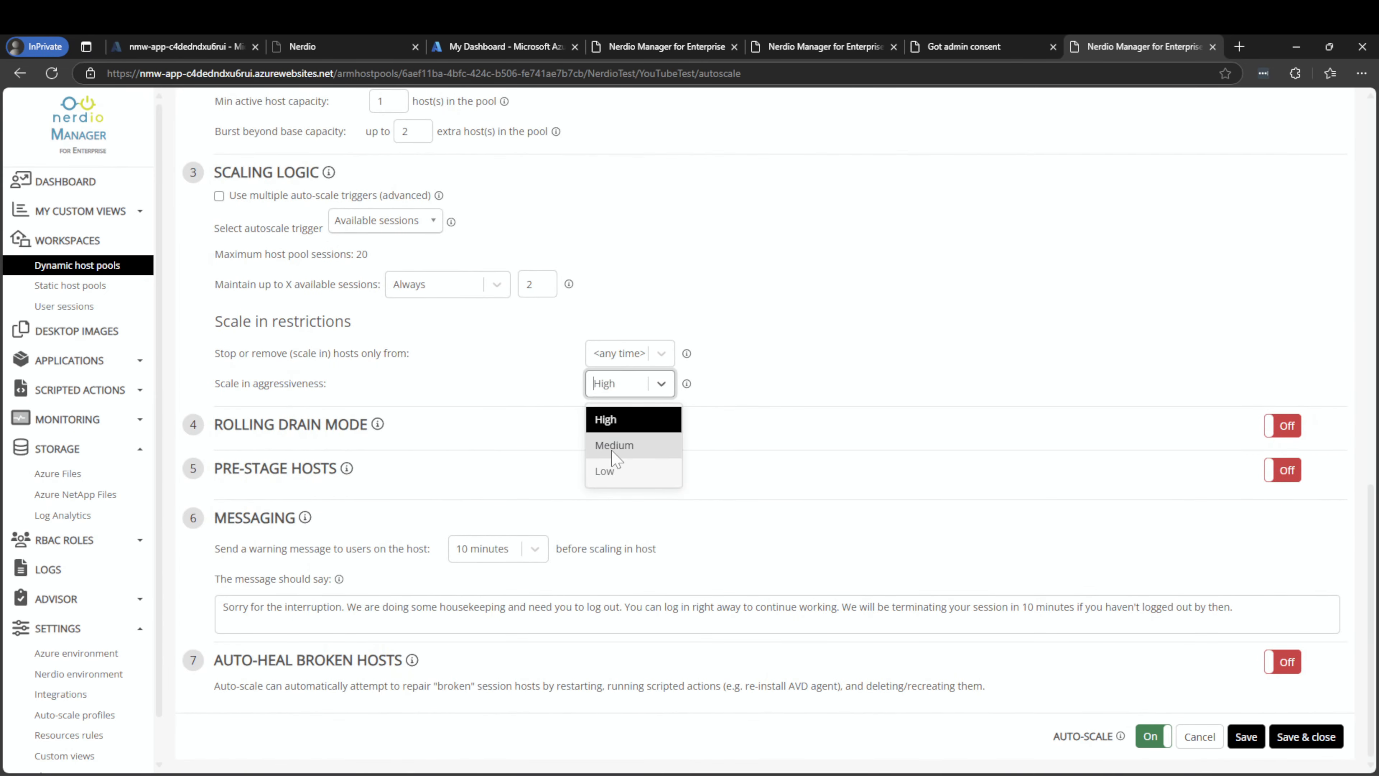
pyautogui.click(615, 444)
pyautogui.click(764, 367)
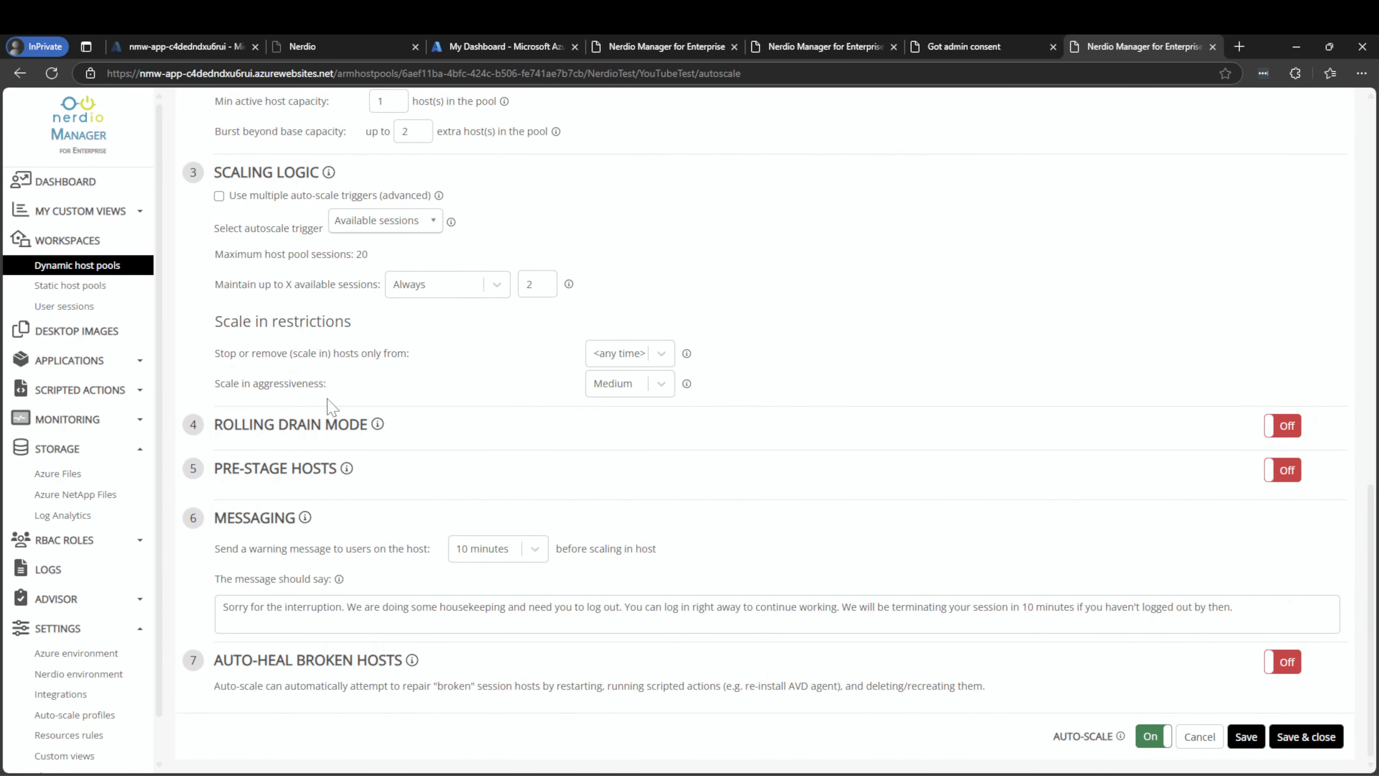
pyautogui.click(1283, 739)
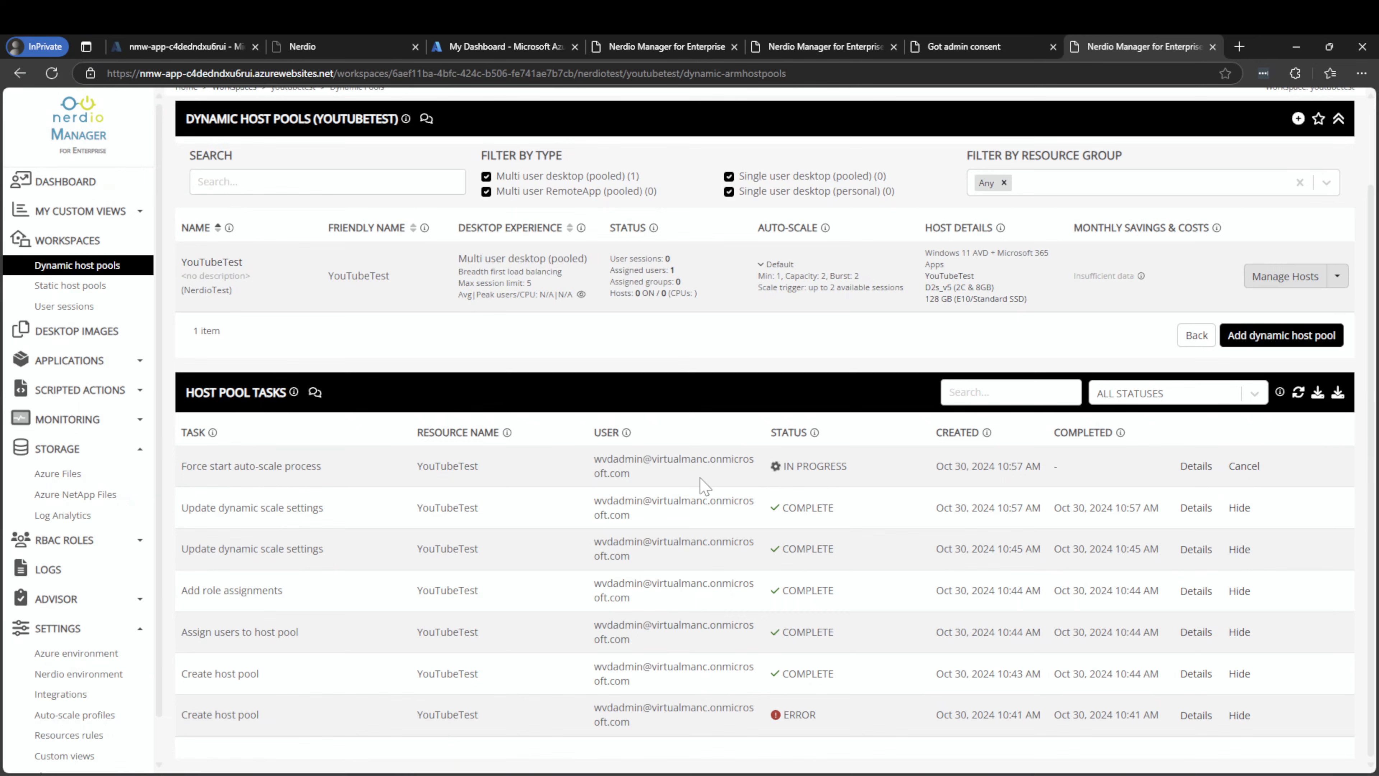
# Review the force-start auto-scale job details, expanding the scale-out task result, then close them
pyautogui.click(1180, 468)
pyautogui.scroll(-6, 884, 326)
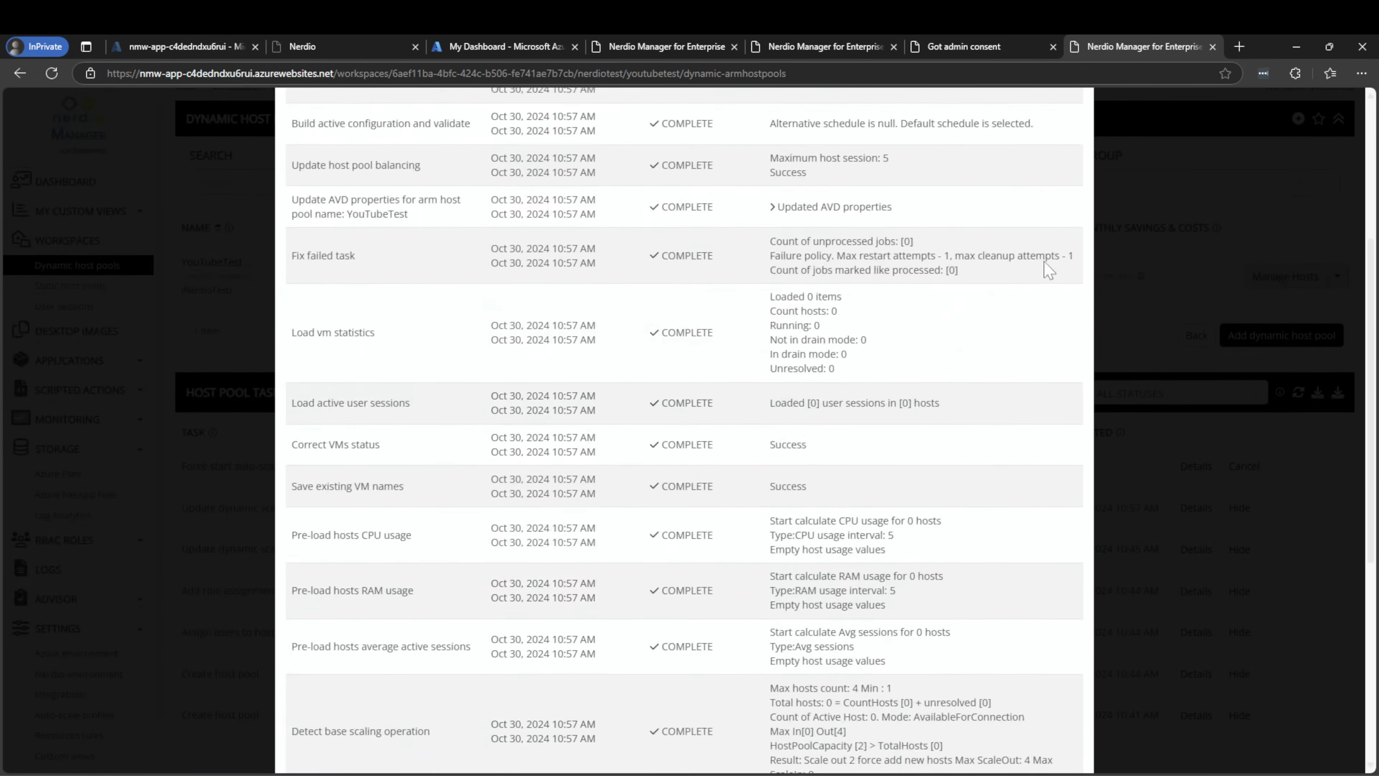
pyautogui.scroll(-5, 863, 369)
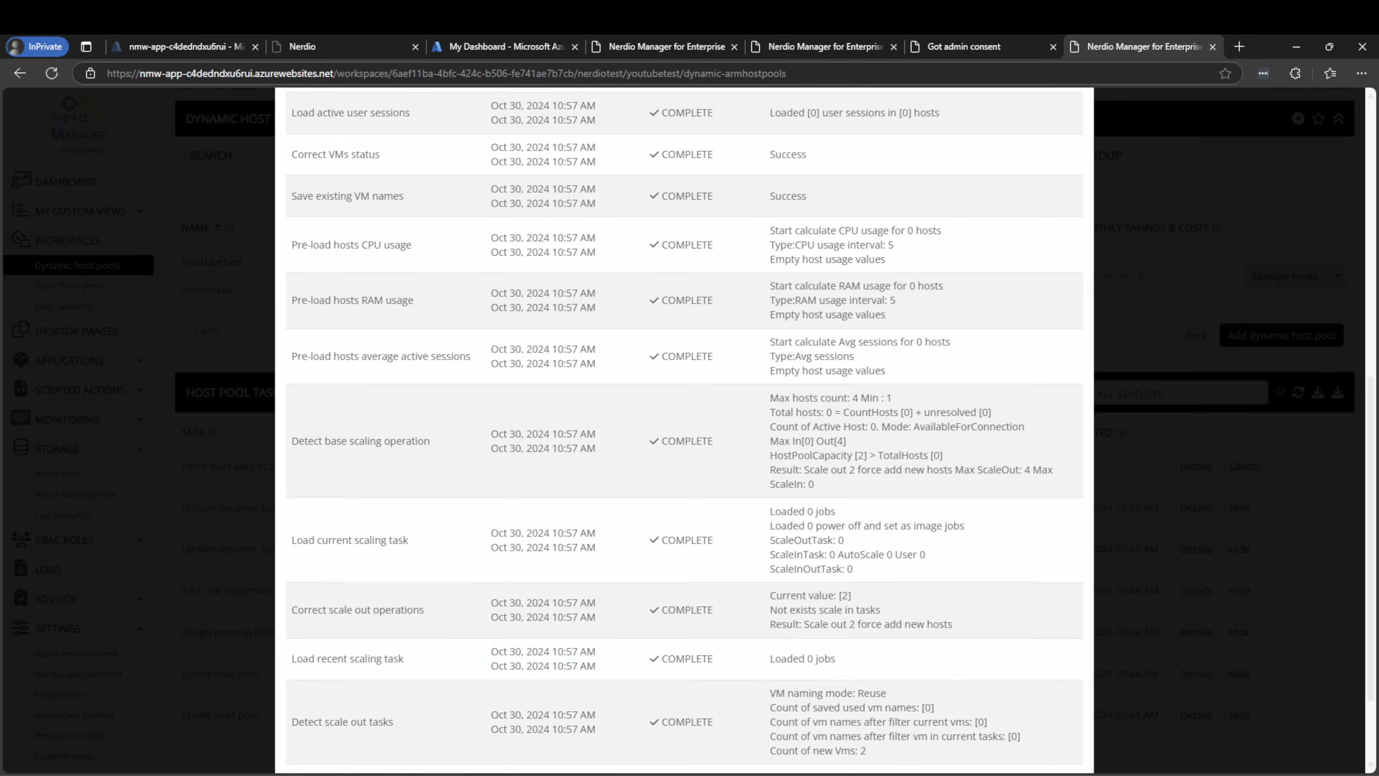
pyautogui.scroll(-3, 852, 410)
pyautogui.scroll(12, 820, 361)
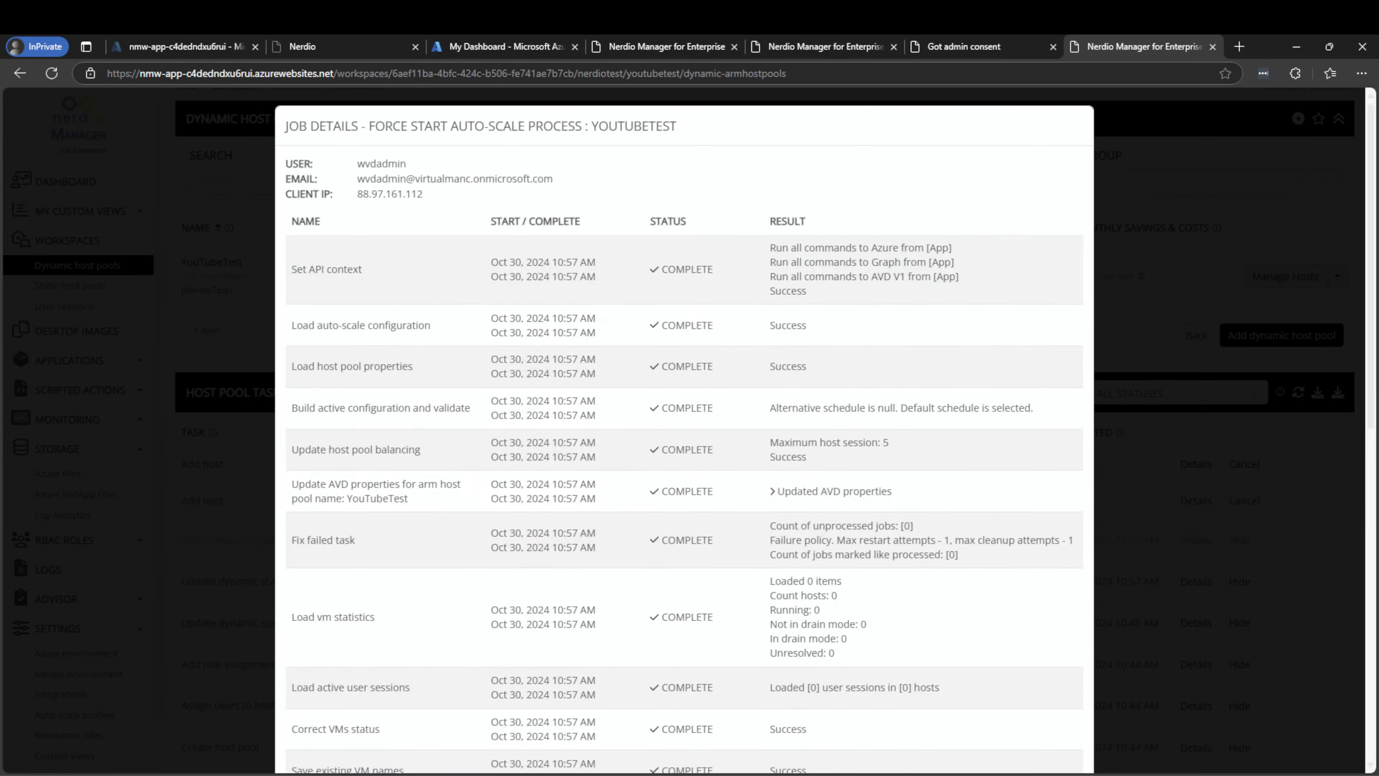
pyautogui.scroll(-10, 859, 471)
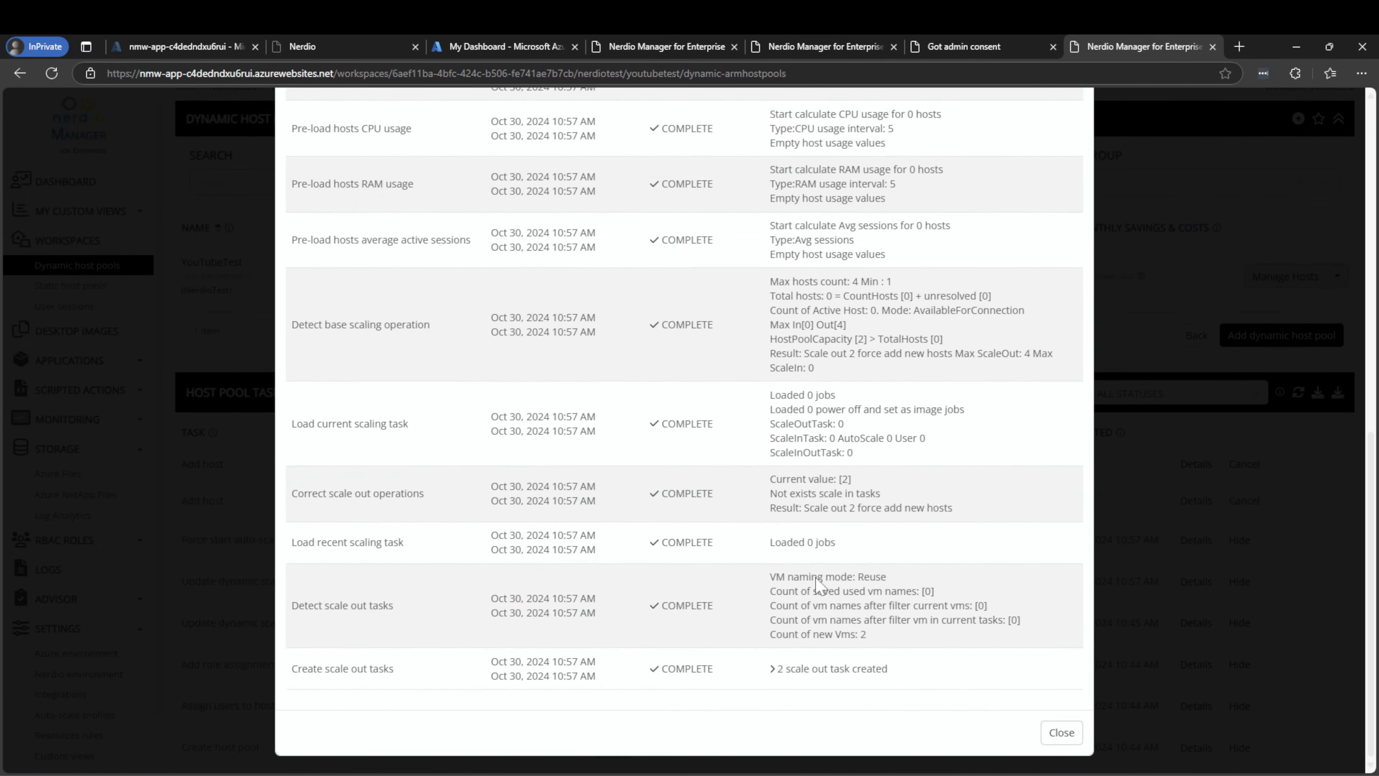
pyautogui.click(821, 670)
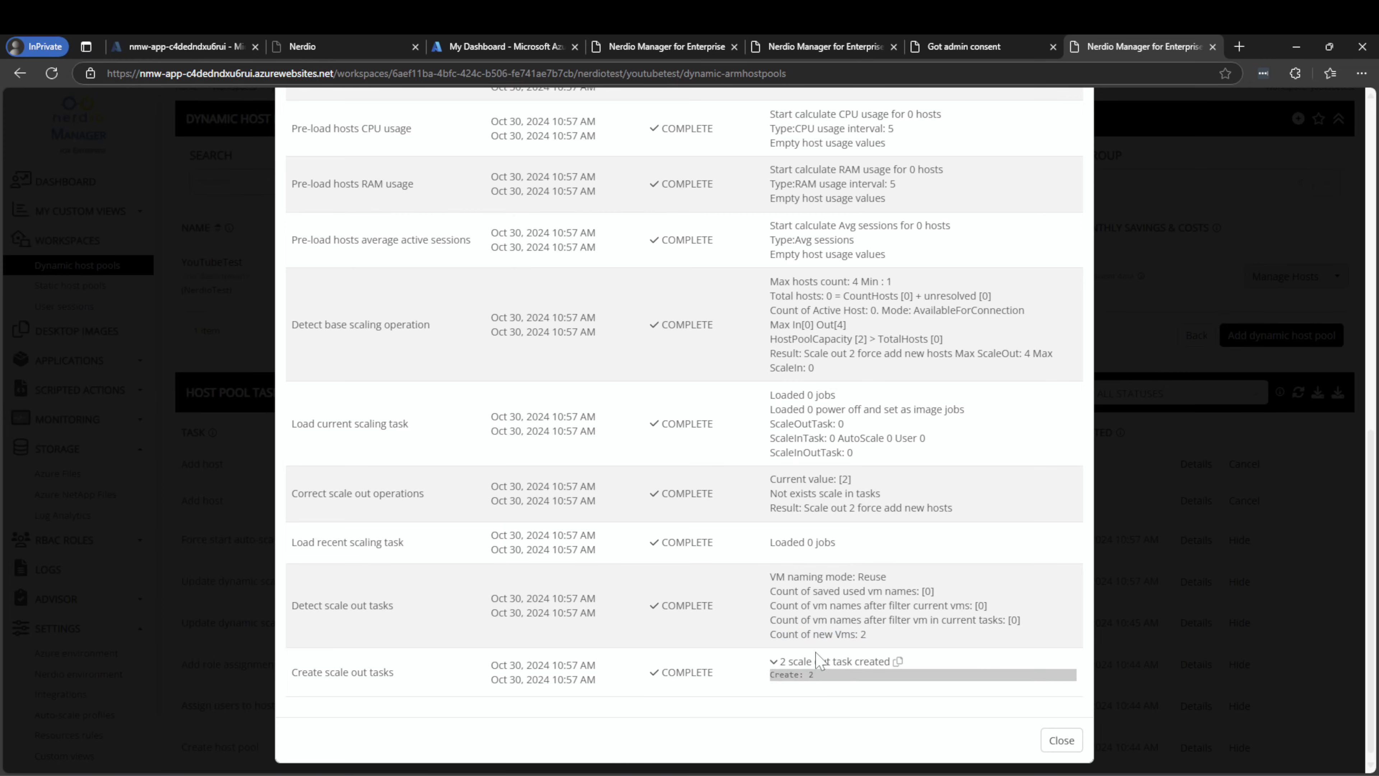
pyautogui.click(1063, 733)
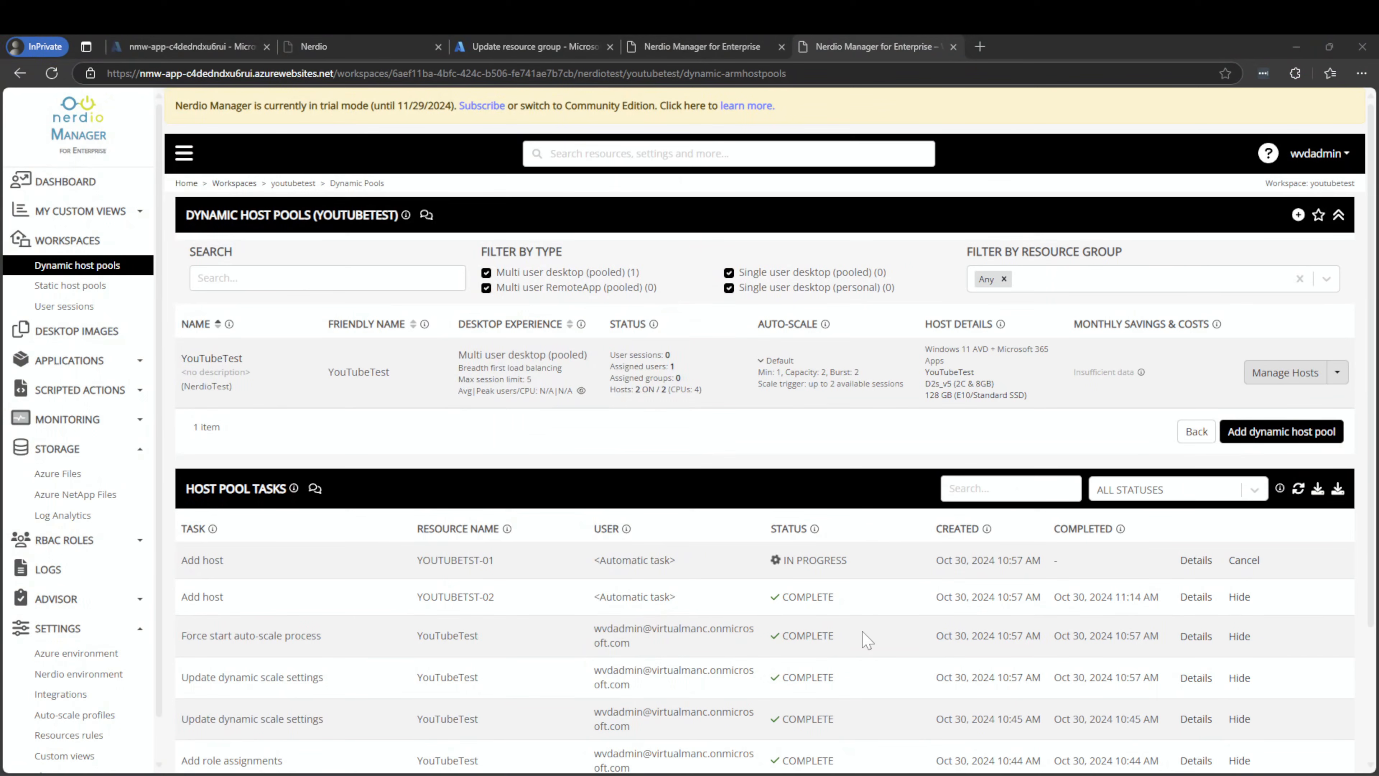
# Check the Created and Completed times of the YOUTUBETEST-01 and YOUTUBETEST-02 Add host tasks
pyautogui.moveTo(998, 597); pyautogui.dragTo(1017, 596)
pyautogui.click(1017, 597)
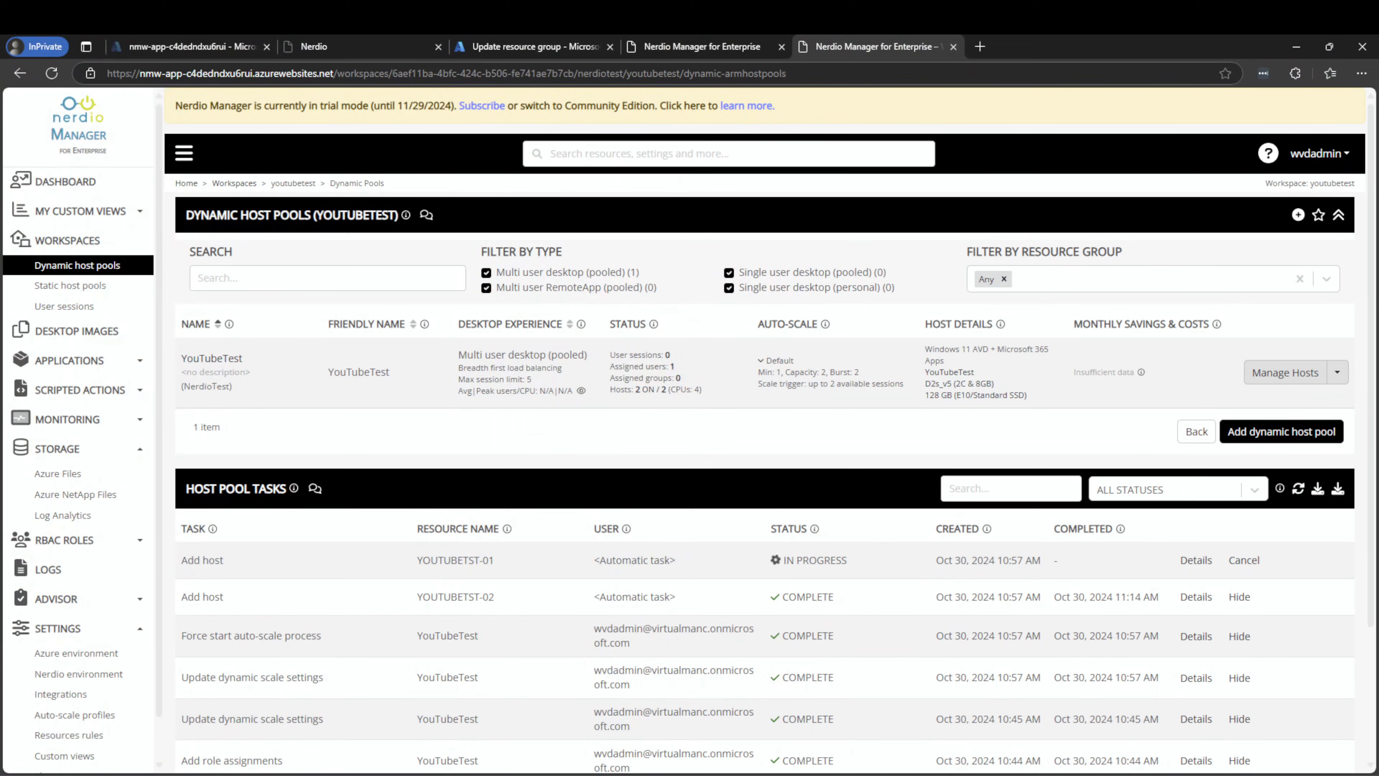
pyautogui.moveTo(1121, 597); pyautogui.dragTo(1171, 601)
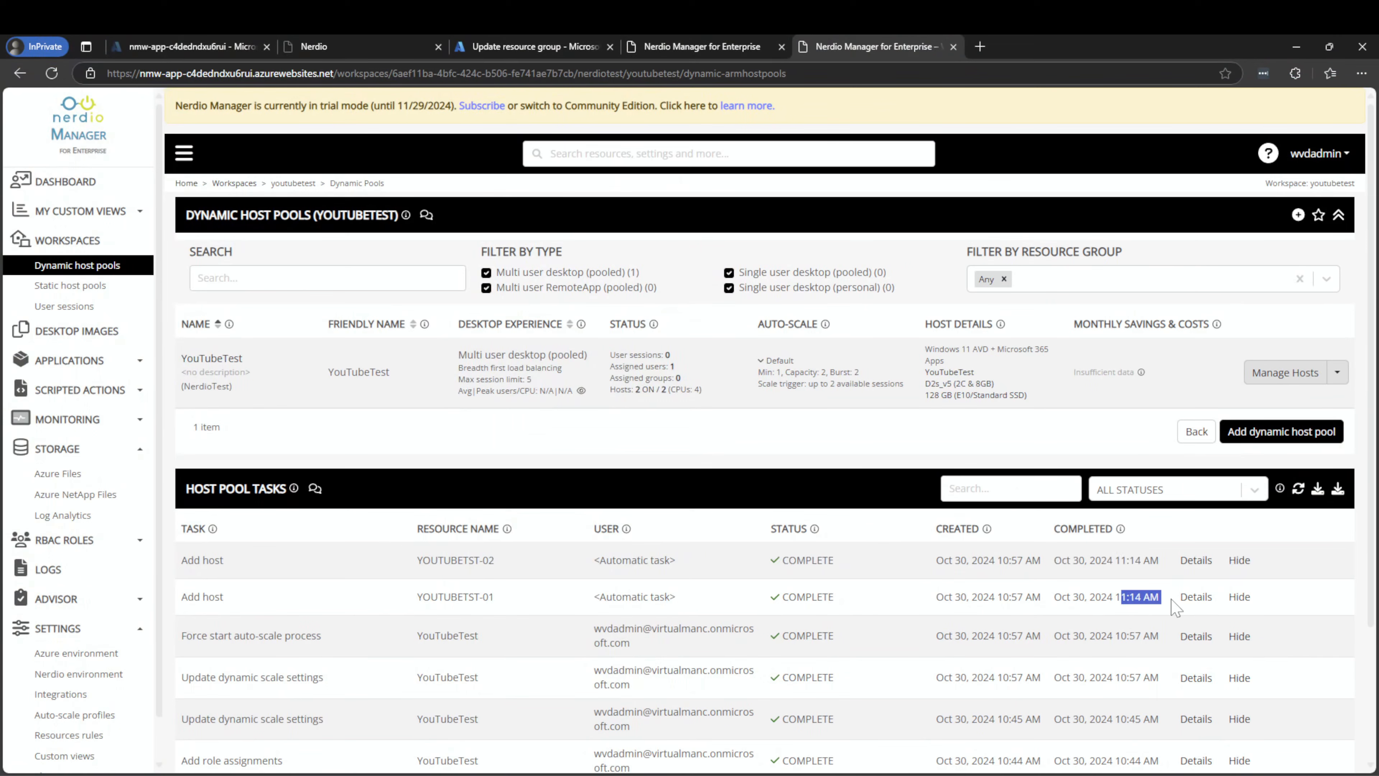
pyautogui.click(1132, 598)
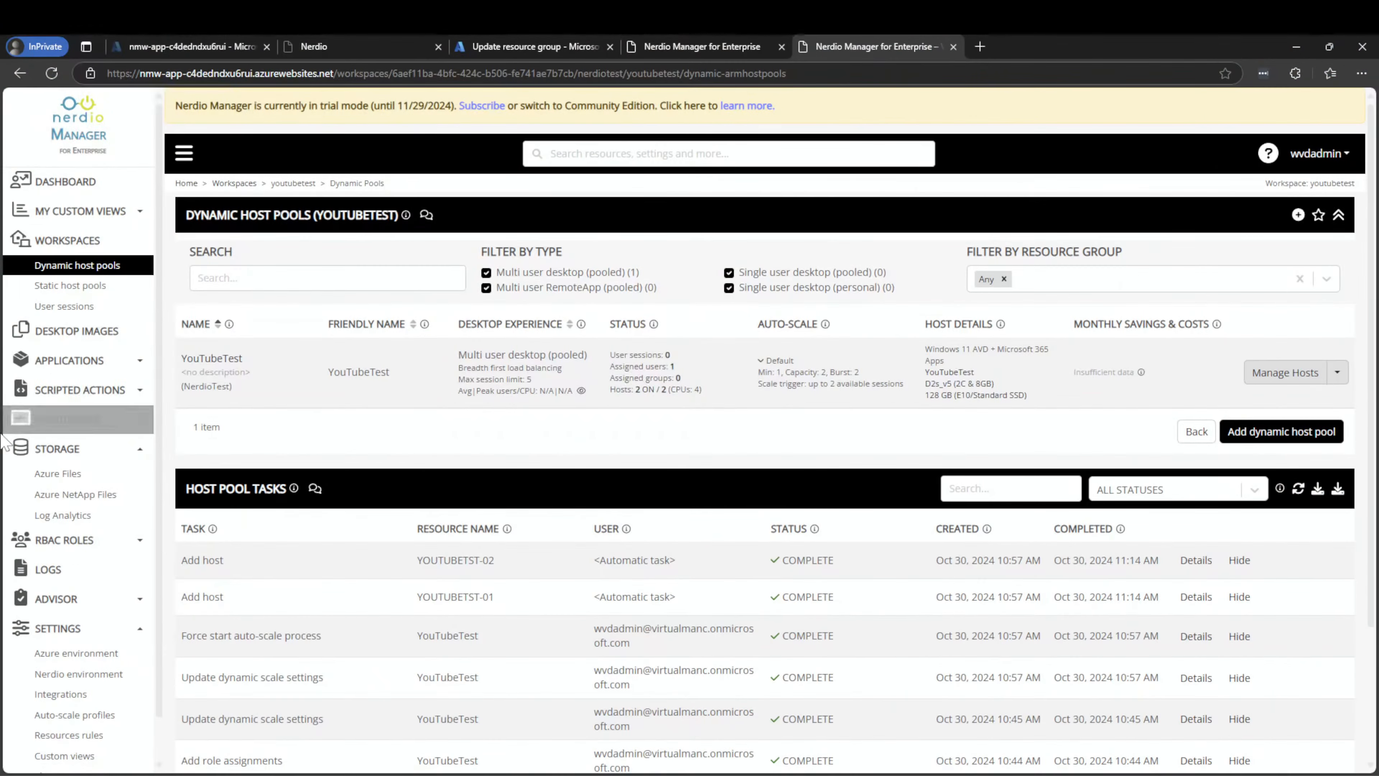
# Open the YouTubeTest pool's session hosts, then scroll Windows App Devices to the YouTubeTest card
pyautogui.click(212, 359)
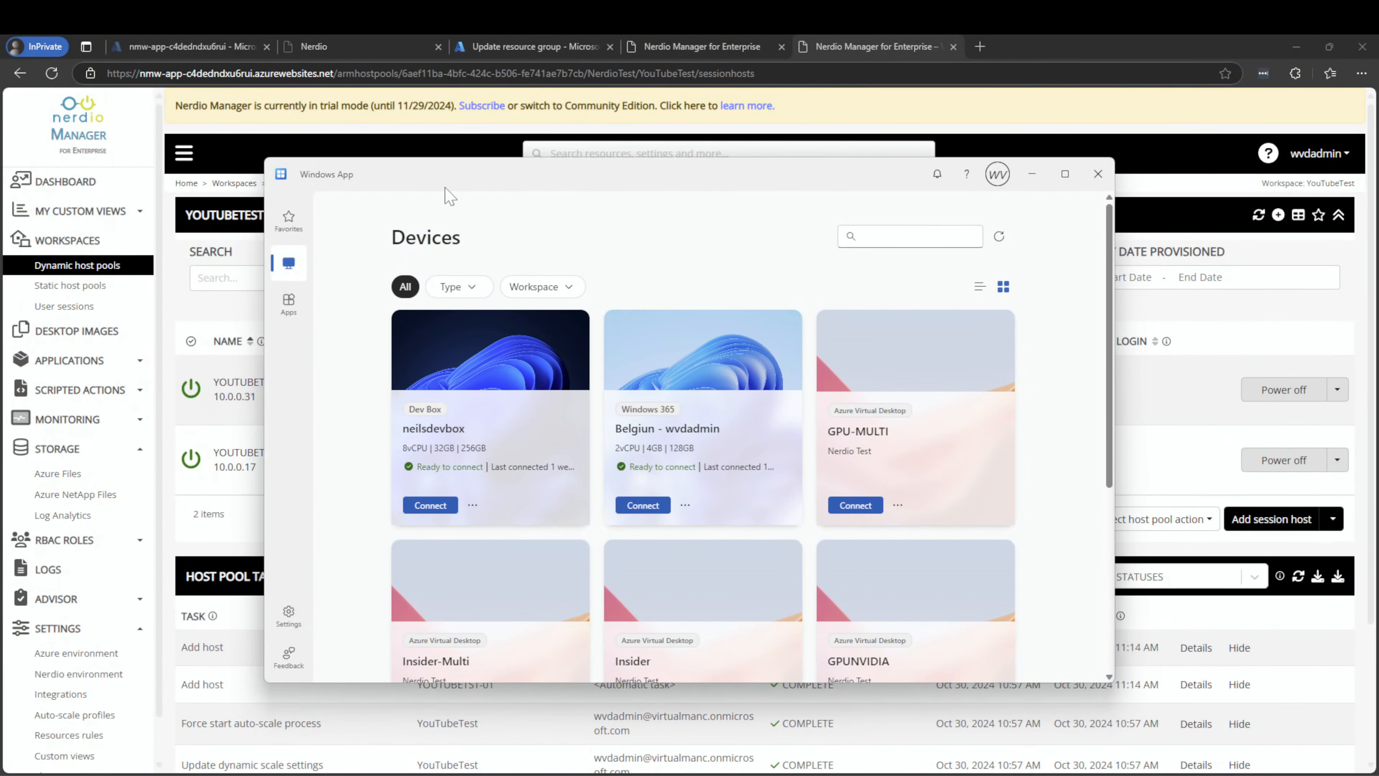
pyautogui.scroll(-5, 739, 370)
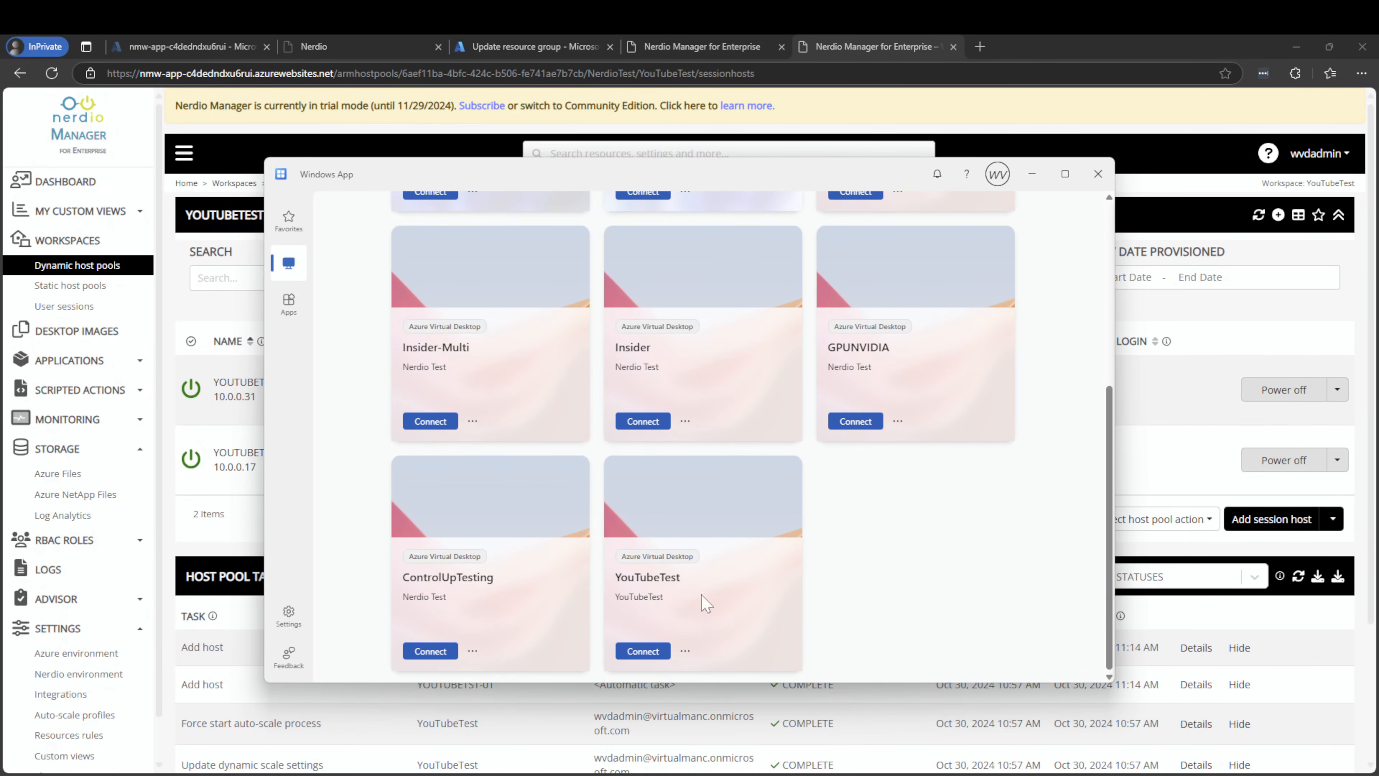
# Connect to the YouTubeTest desktop, sign in with the account password, and open its Start menu
pyautogui.click(658, 650)
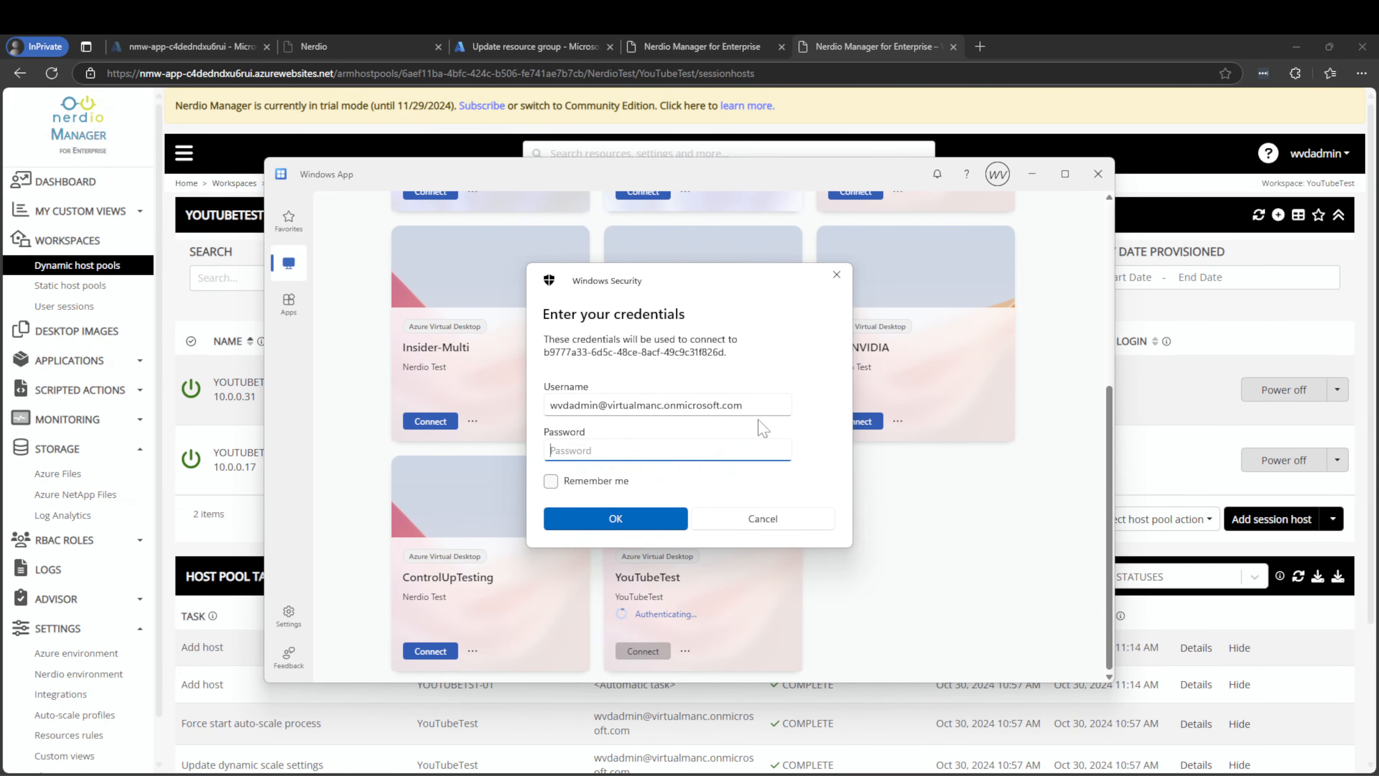
pyautogui.write('••••••••••')
pyautogui.press('Return')
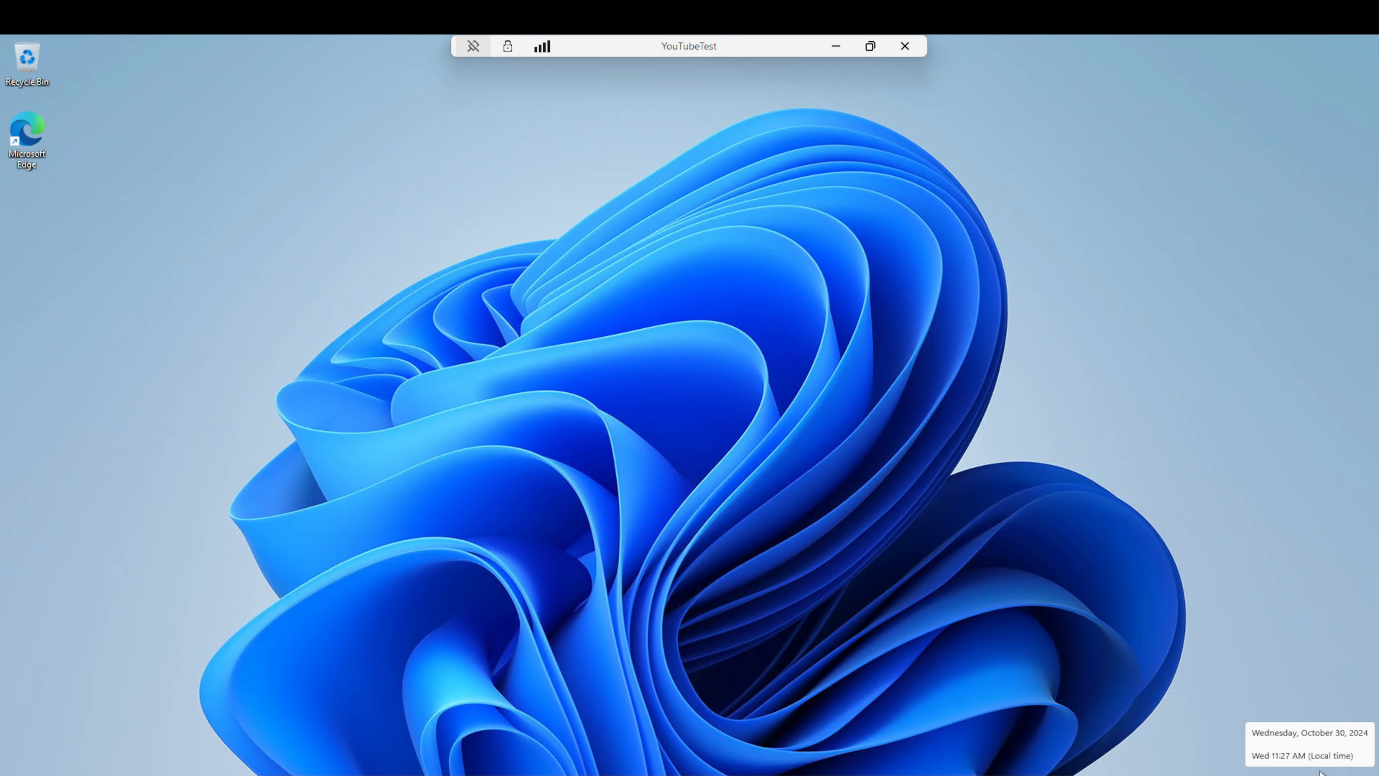
pyautogui.press('super')
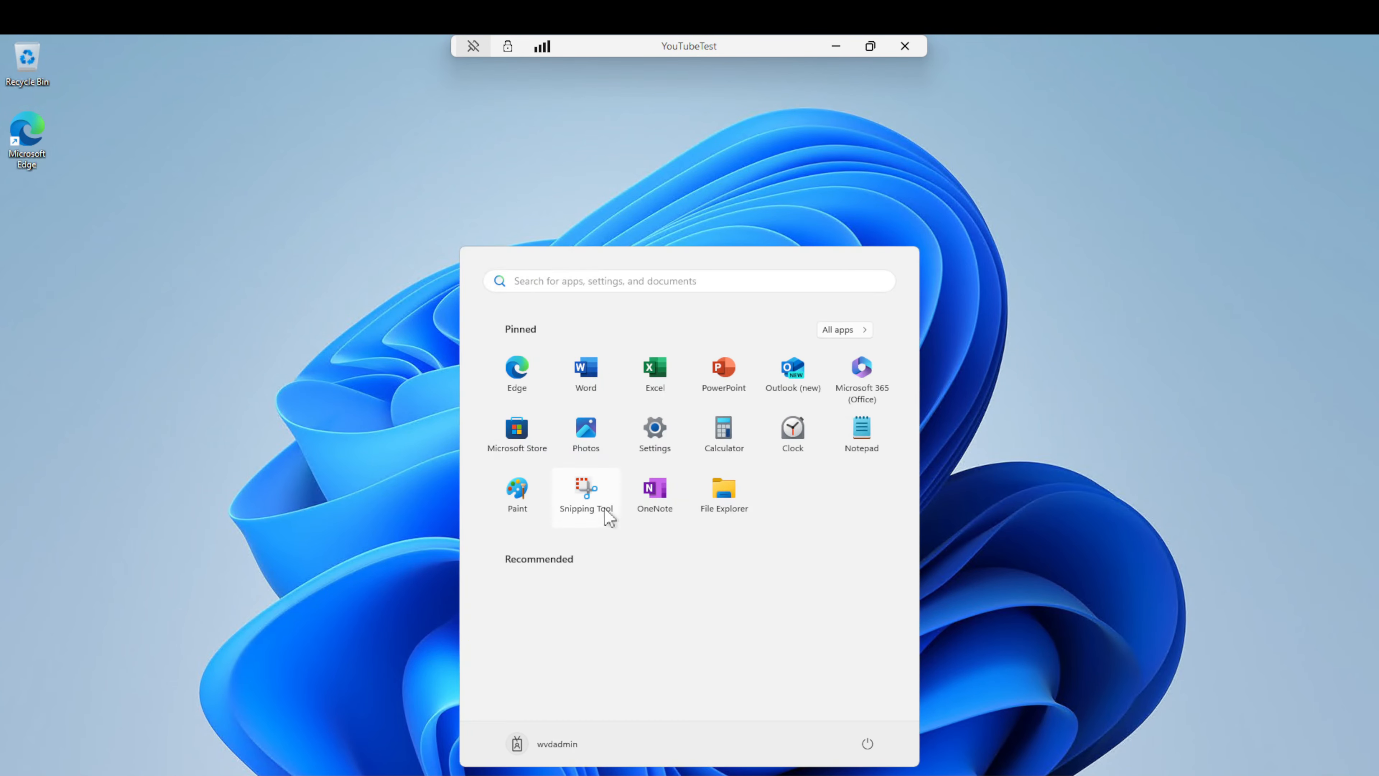